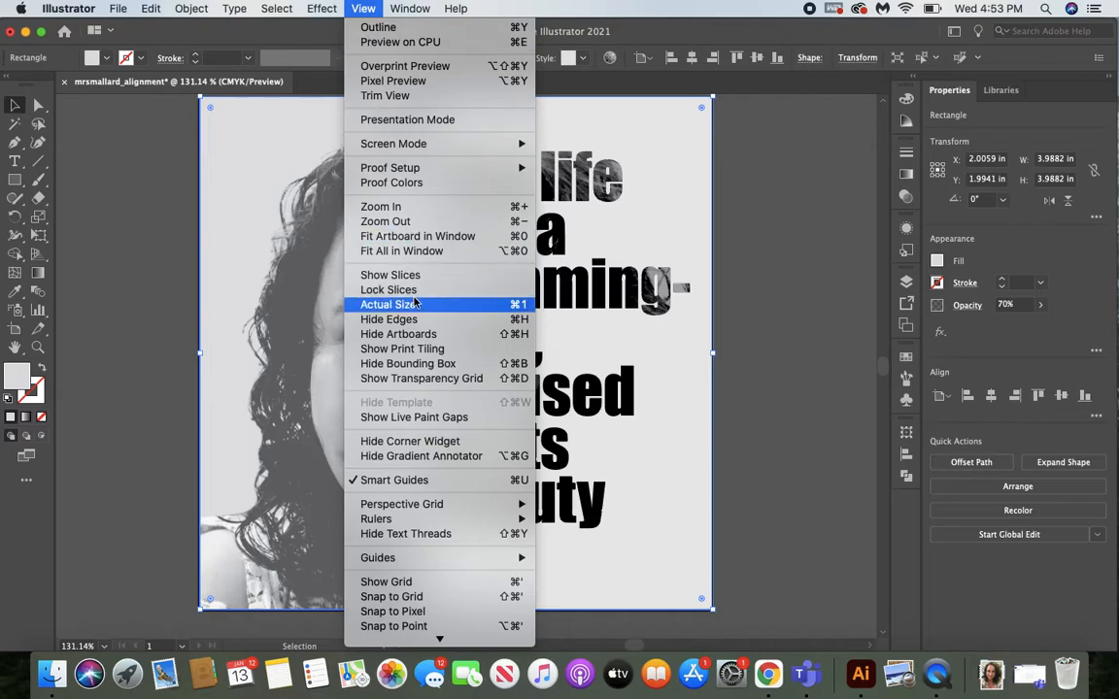
Start a new document from the print presets and name it firstname_alignment.
{"action": "left_click", "coordinate": [425, 236]}
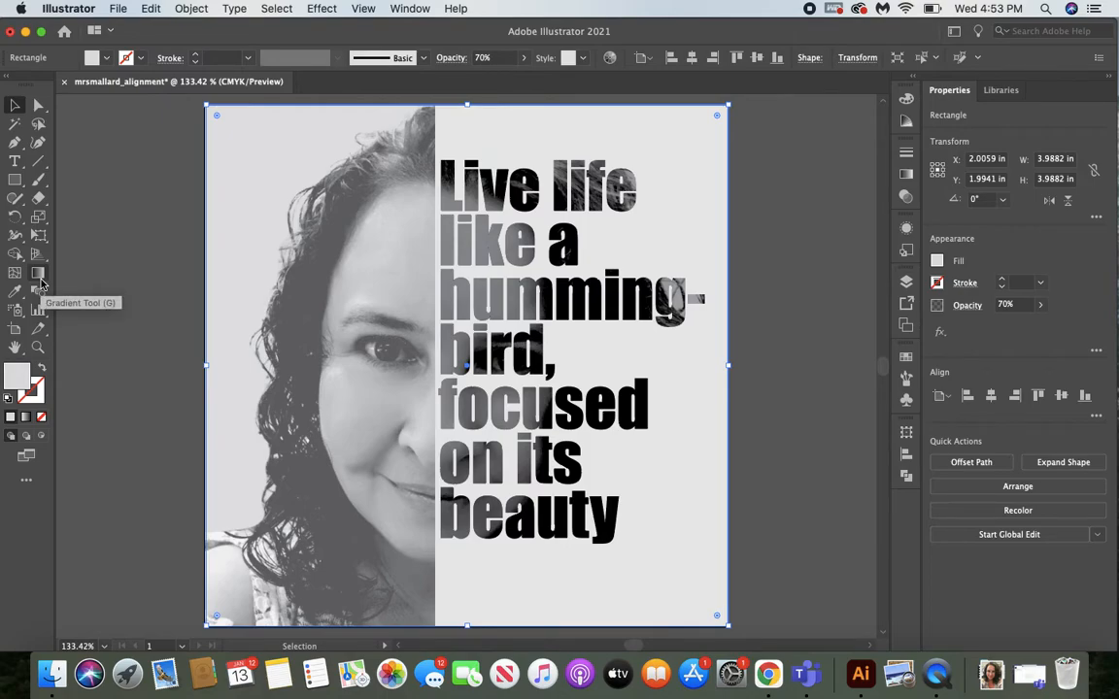
{"action": "left_click", "coordinate": [118, 9]}
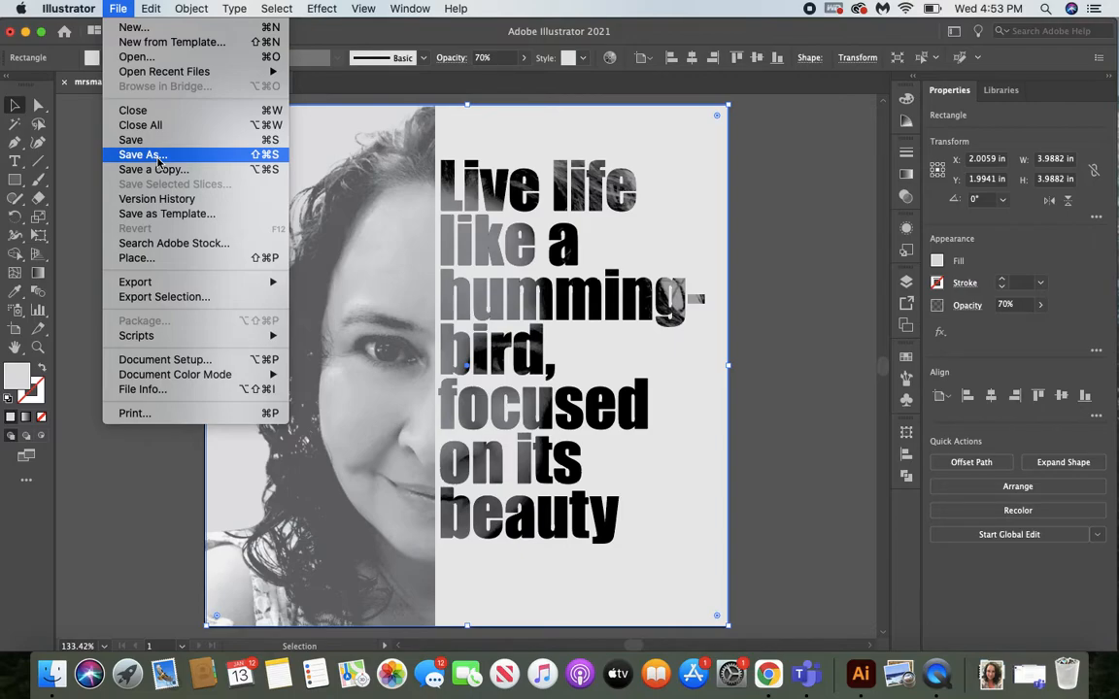
{"action": "left_click", "coordinate": [136, 27]}
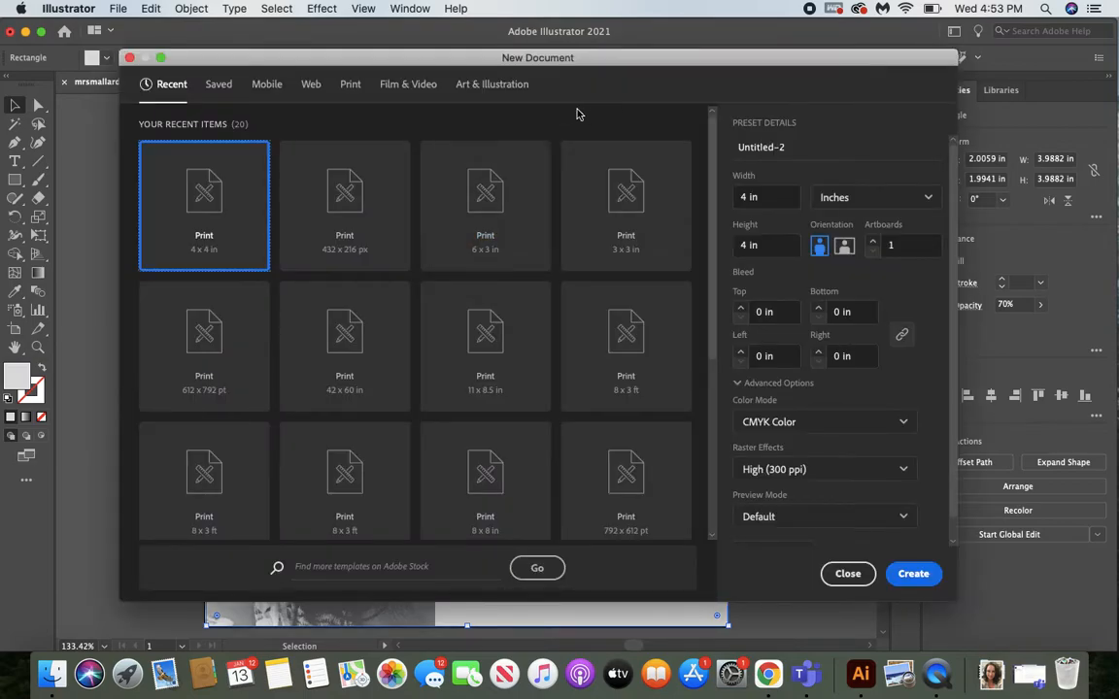
{"action": "left_click", "coordinate": [350, 85]}
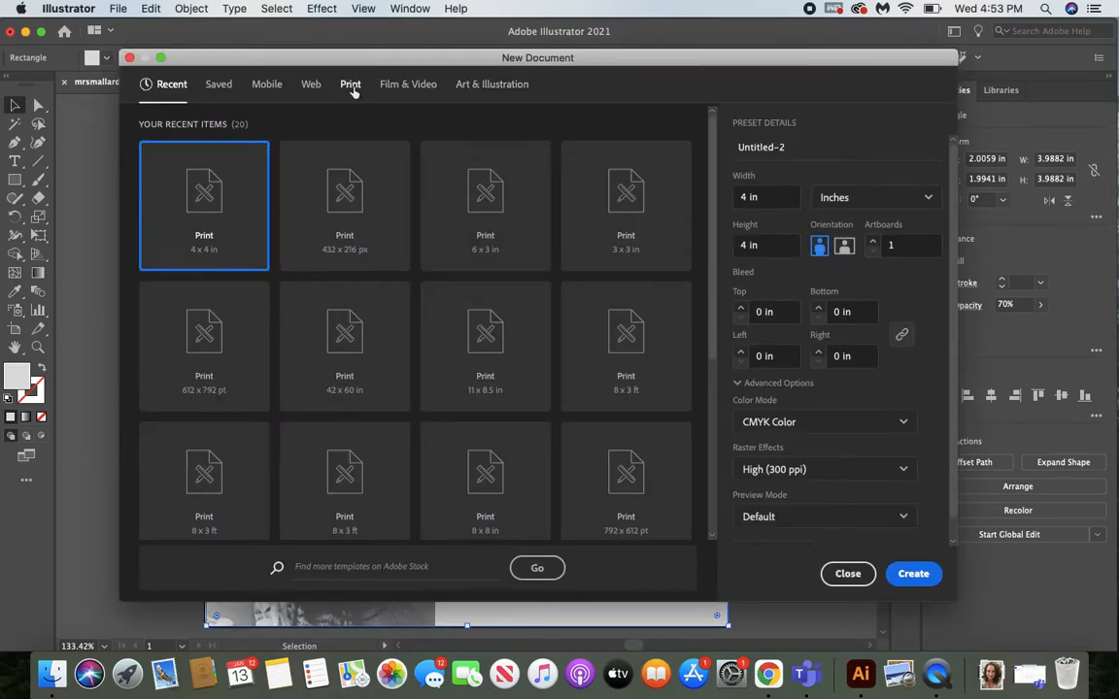
{"action": "left_click", "coordinate": [804, 147]}
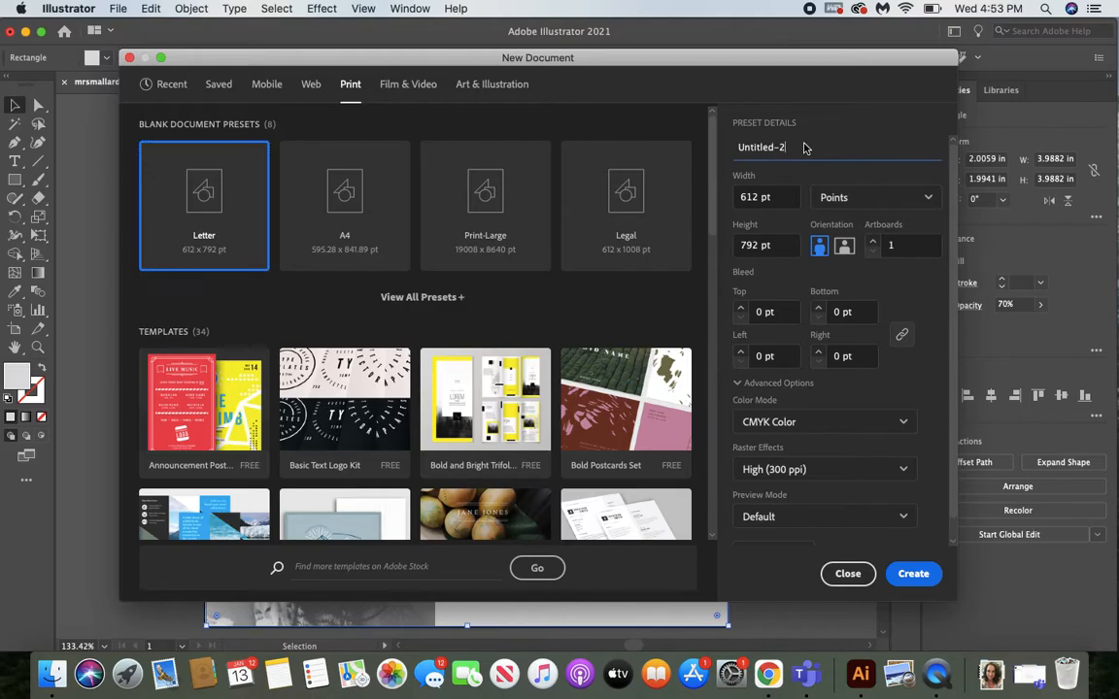
{"action": "key", "text": "BackSpace"}
{"action": "key", "text": "BackSpace"}
{"action": "key", "text": "BackSpace"}
{"action": "key", "text": "BackSpace"}
{"action": "key", "text": "BackSpace"}
{"action": "key", "text": "BackSpace"}
{"action": "key", "text": "BackSpace"}
{"action": "key", "text": "BackSpace"}
{"action": "key", "text": "BackSpace"}
{"action": "key", "text": "BackSpace"}
{"action": "type", "text": "firstname_alignment"}
Set the new document's units to inches and its size to 4 in wide by 4 in high, and create it.
{"action": "left_click", "coordinate": [884, 202]}
{"action": "left_click", "coordinate": [873, 302]}
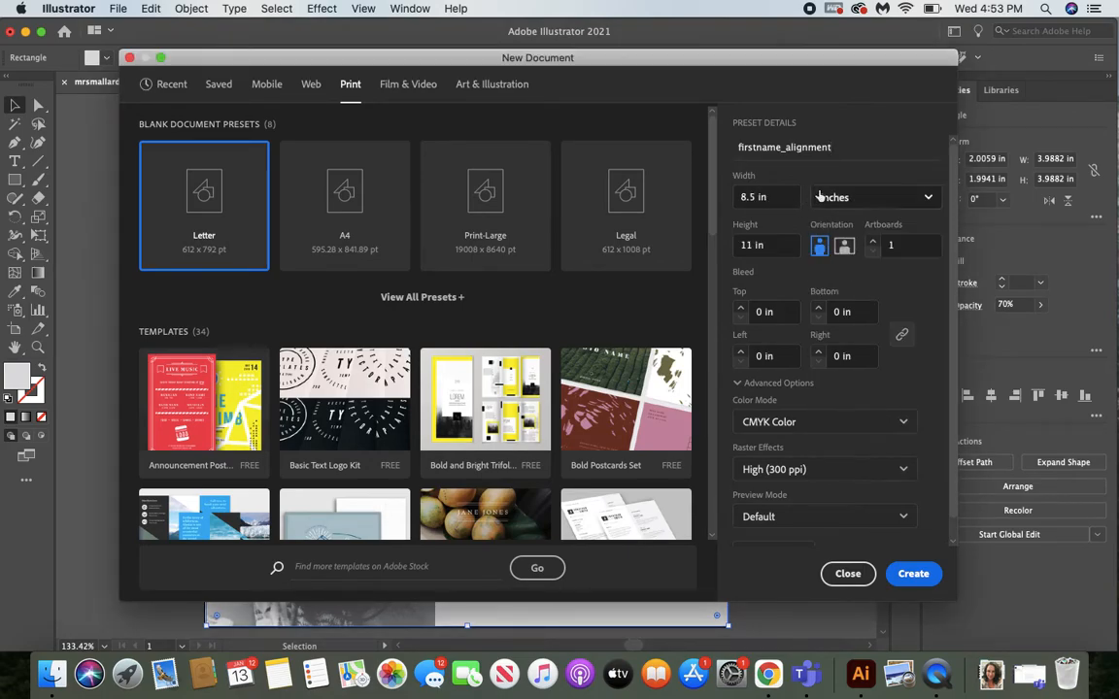
{"action": "left_click_drag", "start_coordinate": [769, 197], "coordinate": [729, 199]}
{"action": "type", "text": "4"}
{"action": "left_click_drag", "start_coordinate": [781, 245], "coordinate": [717, 253]}
{"action": "type", "text": "4"}
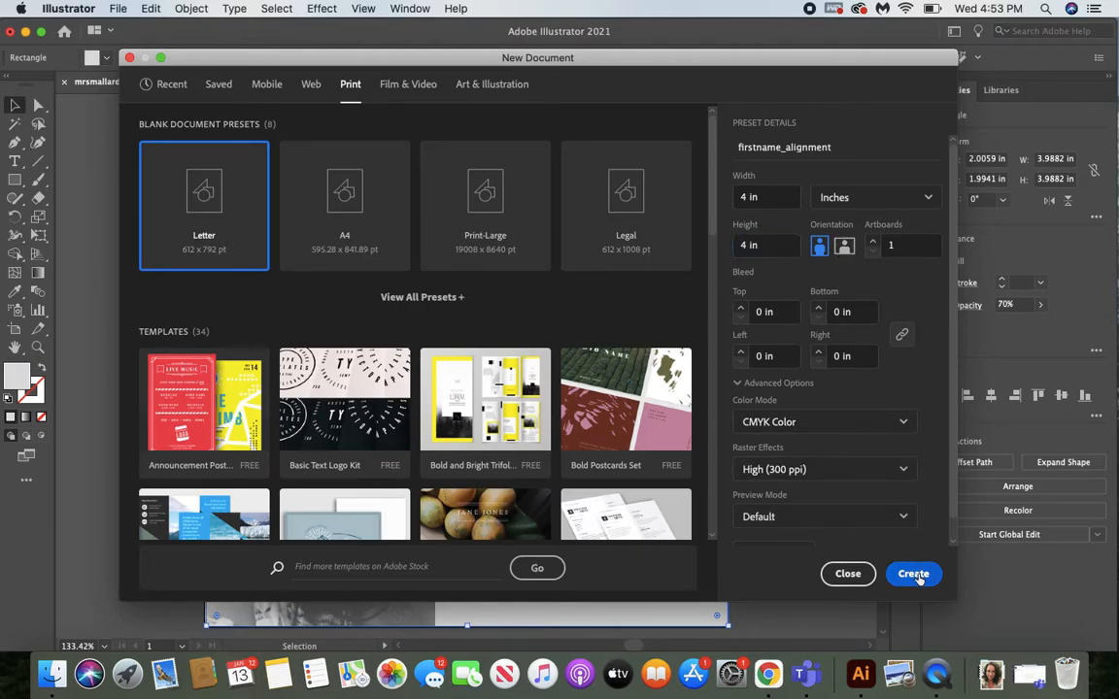
{"action": "left_click", "coordinate": [913, 574]}
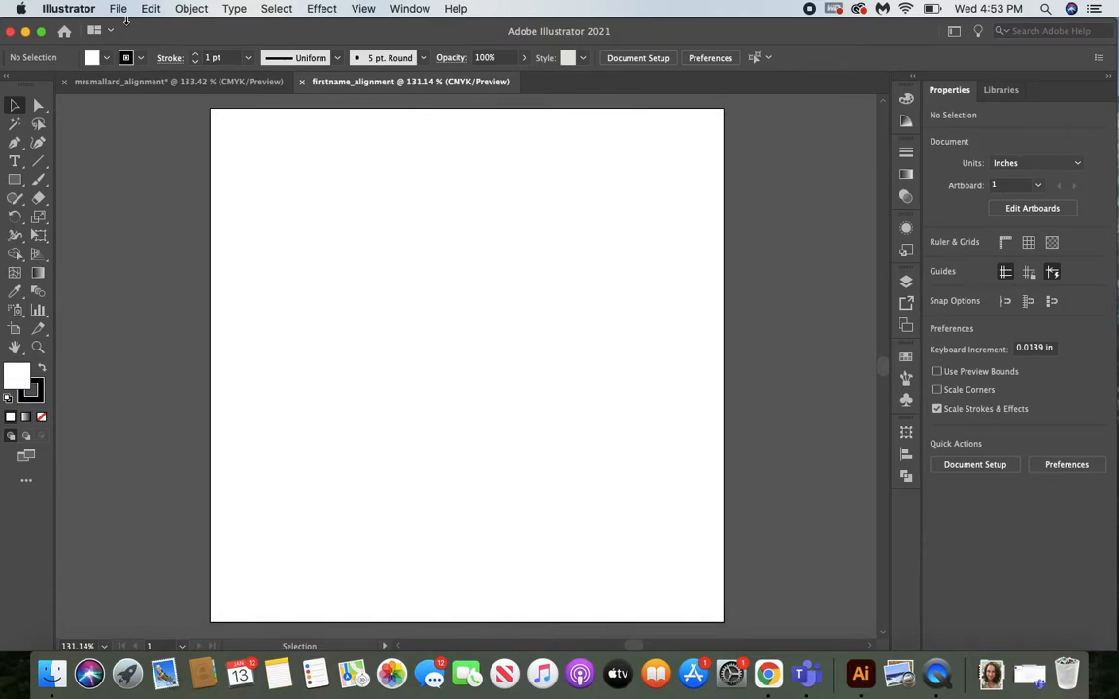
{"action": "left_click", "coordinate": [119, 9]}
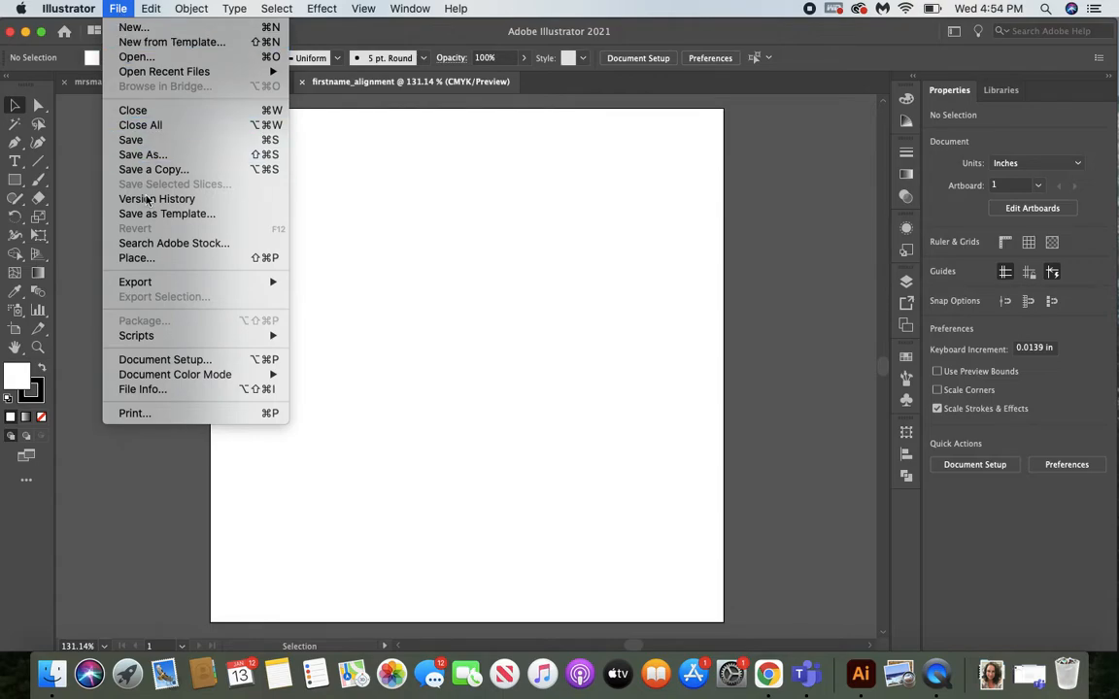
{"action": "left_click", "coordinate": [158, 259]}
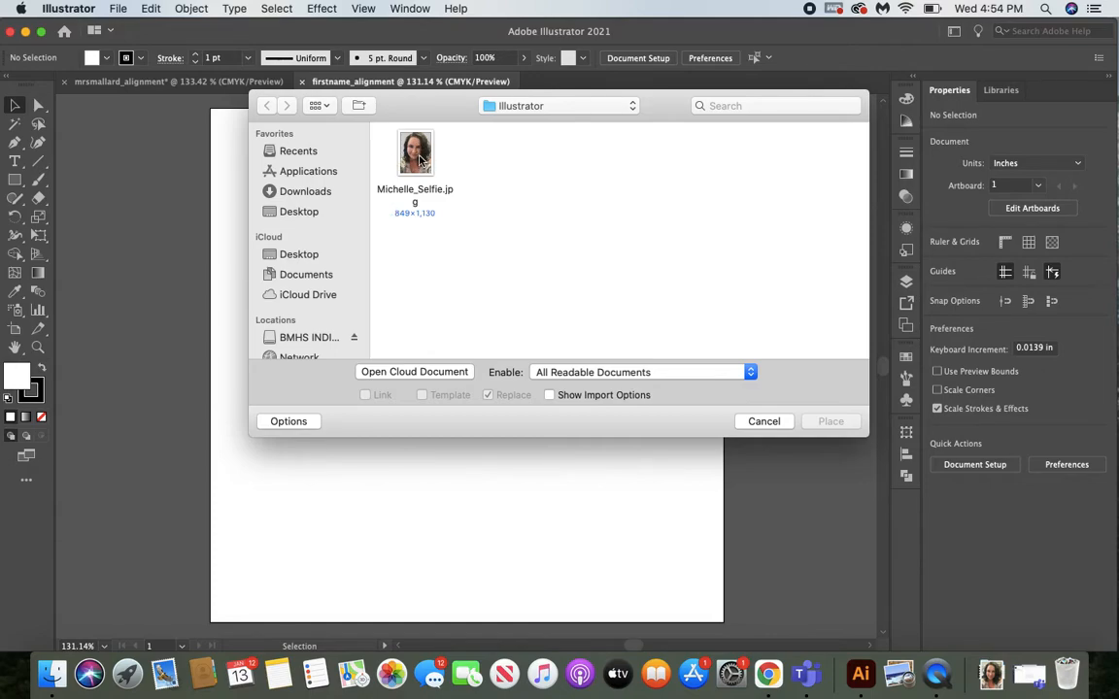
{"action": "left_click", "coordinate": [420, 160]}
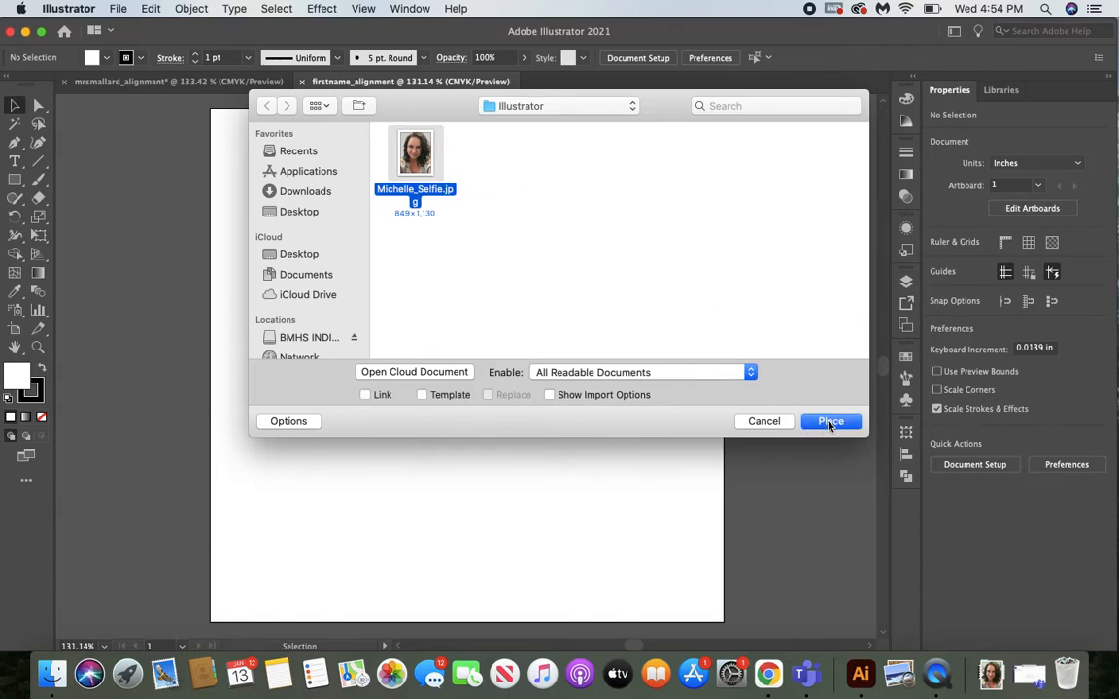
{"action": "left_click", "coordinate": [830, 423]}
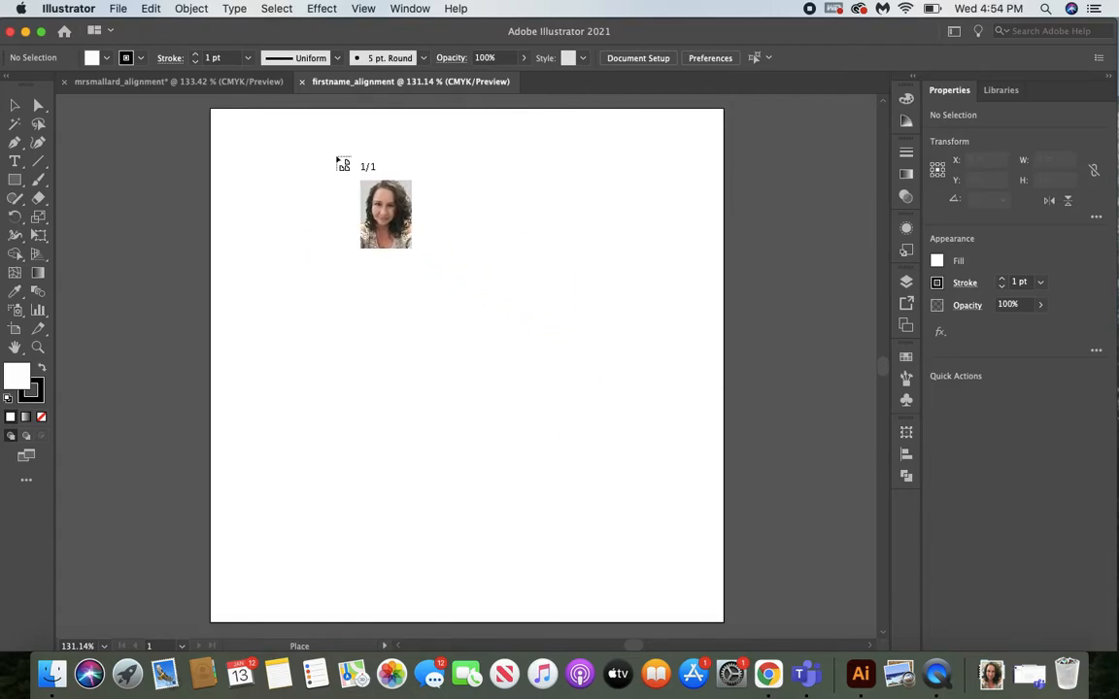
{"action": "left_click", "coordinate": [336, 156]}
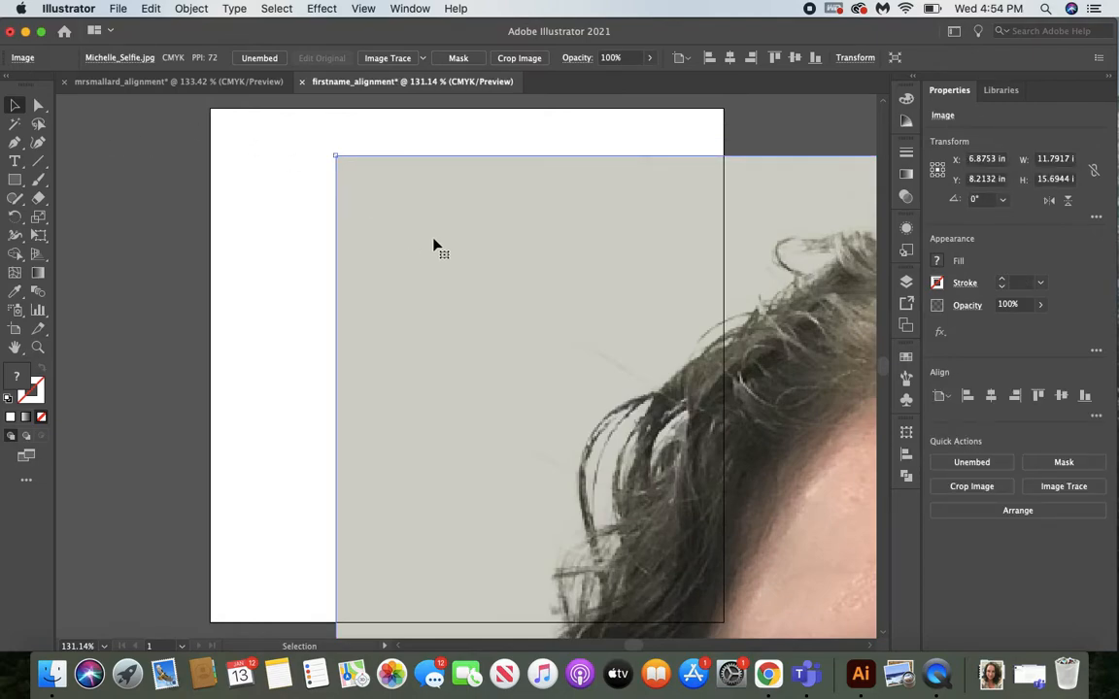
{"action": "key", "text": "Delete"}
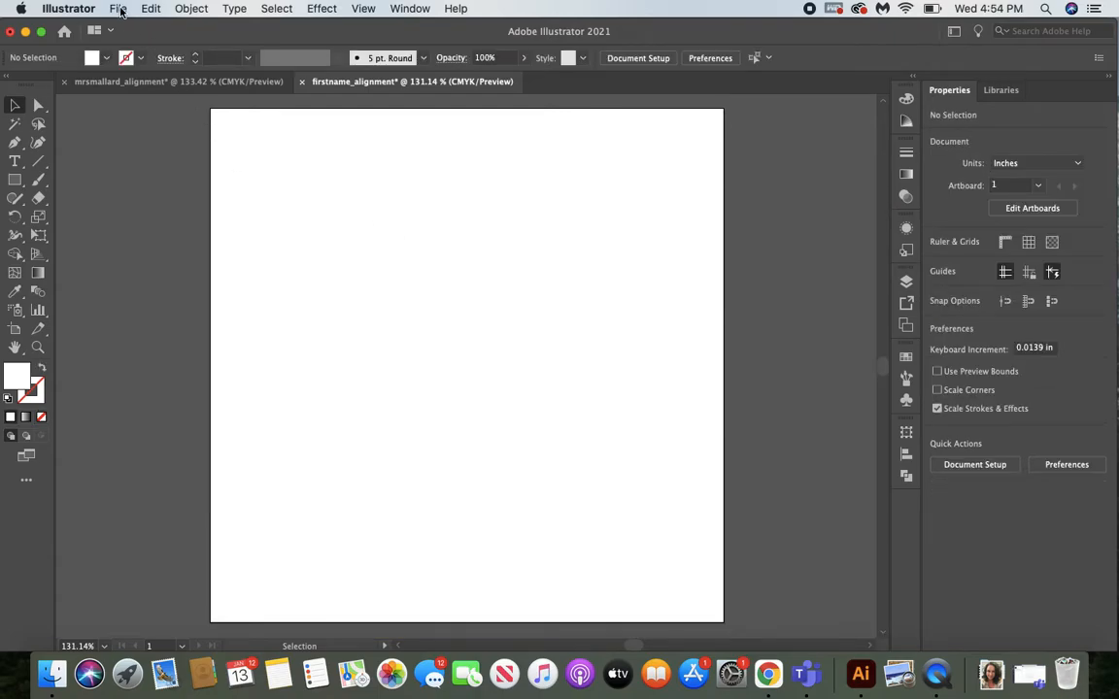
Place the selfie JPG from the artboard's top-left corner, scaled to the full artboard width of 4 in.
{"action": "left_click", "coordinate": [117, 8]}
{"action": "left_click", "coordinate": [166, 260]}
{"action": "left_click", "coordinate": [414, 156]}
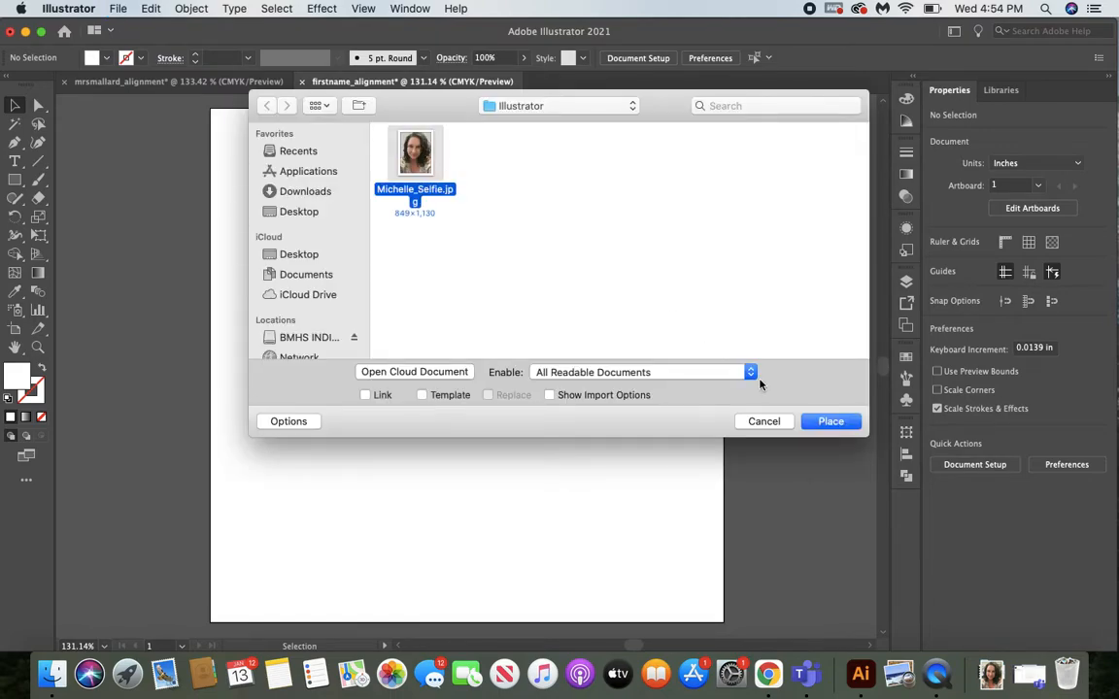
{"action": "left_click", "coordinate": [831, 421]}
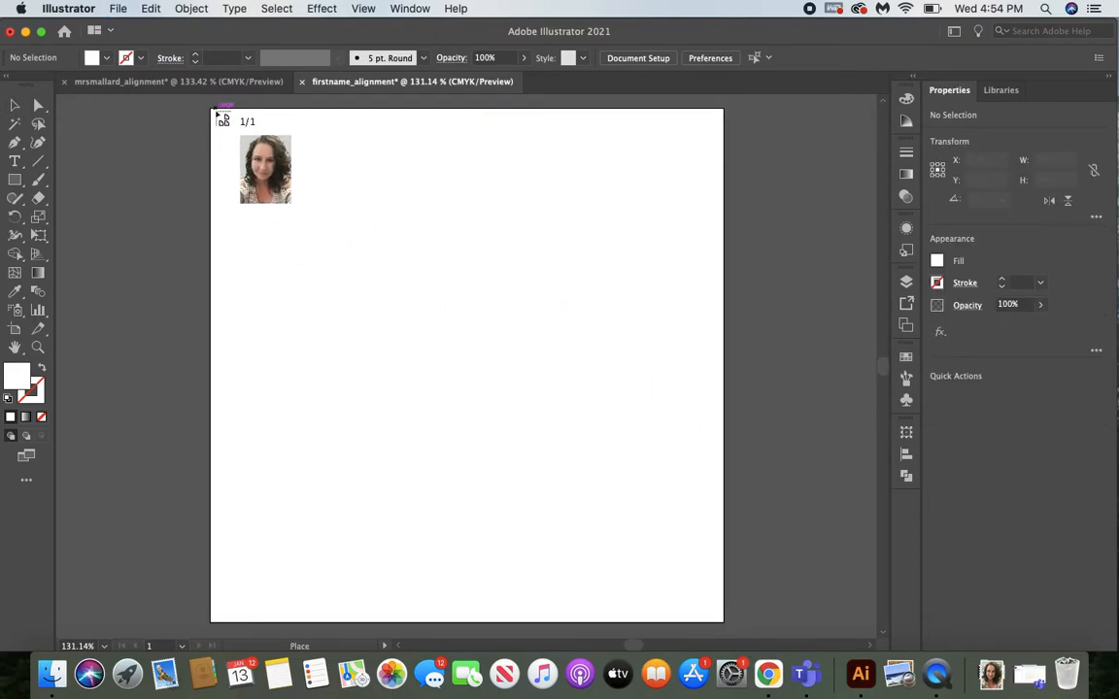
{"action": "left_click_drag", "start_coordinate": [213, 112], "coordinate": [726, 573]}
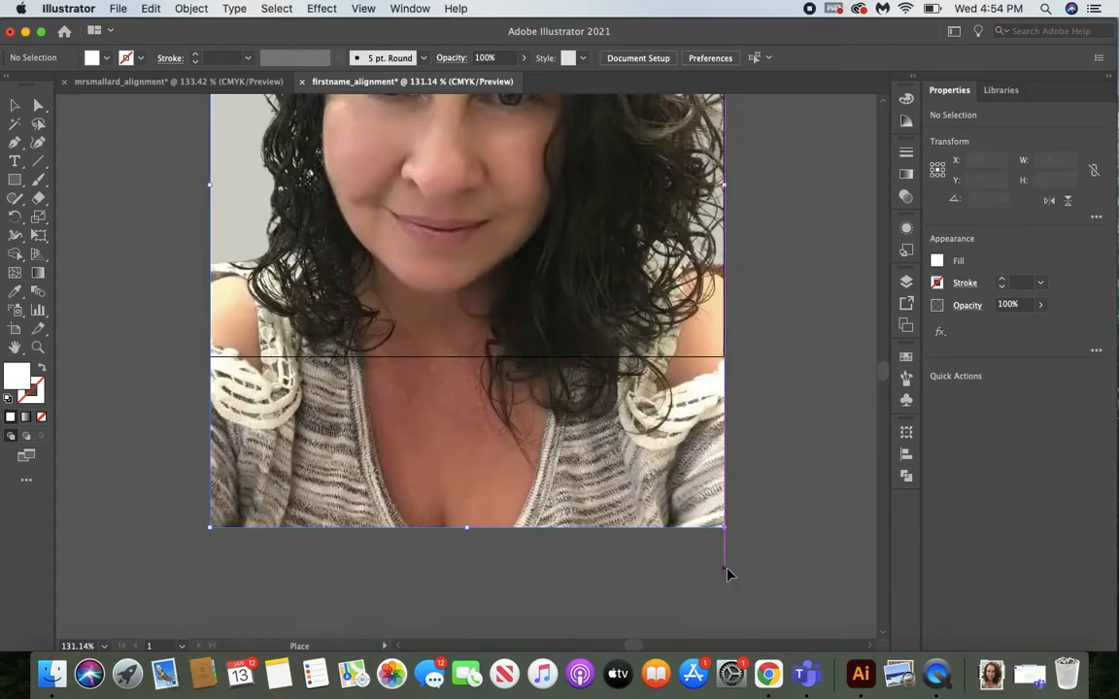
Crop the placed photo's lower part at the artboard's bottom edge, leaving it 4 in high.
{"action": "scroll", "coordinate": [728, 575], "scroll_direction": "up", "scroll_amount": 10}
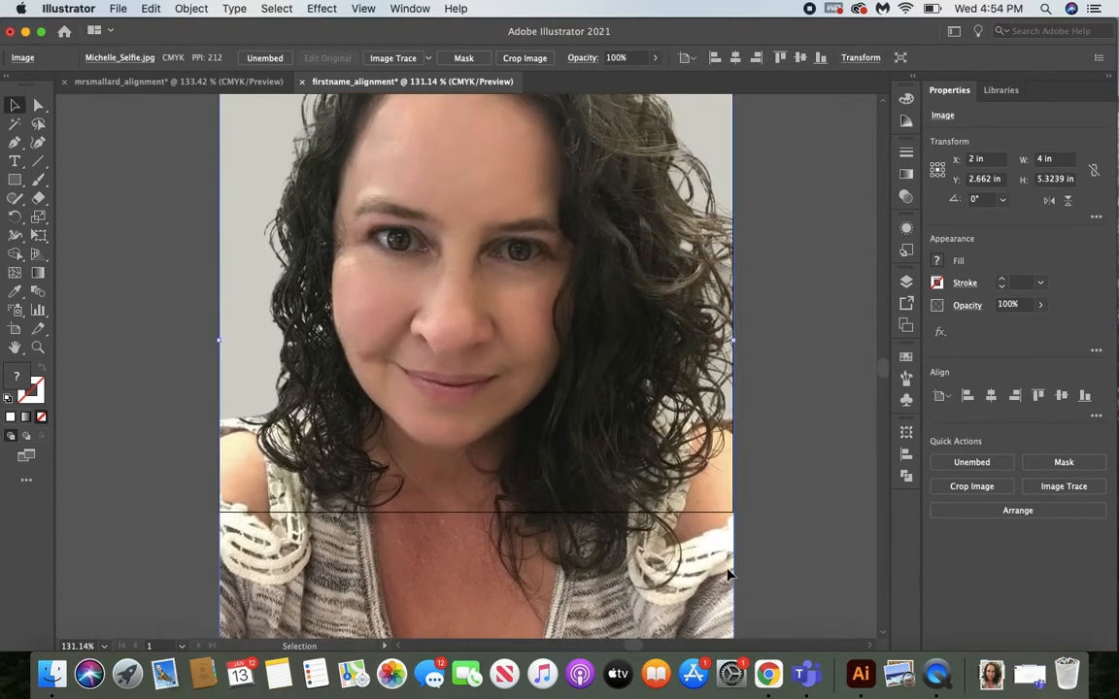
{"action": "scroll", "coordinate": [728, 575], "scroll_direction": "down", "scroll_amount": 8}
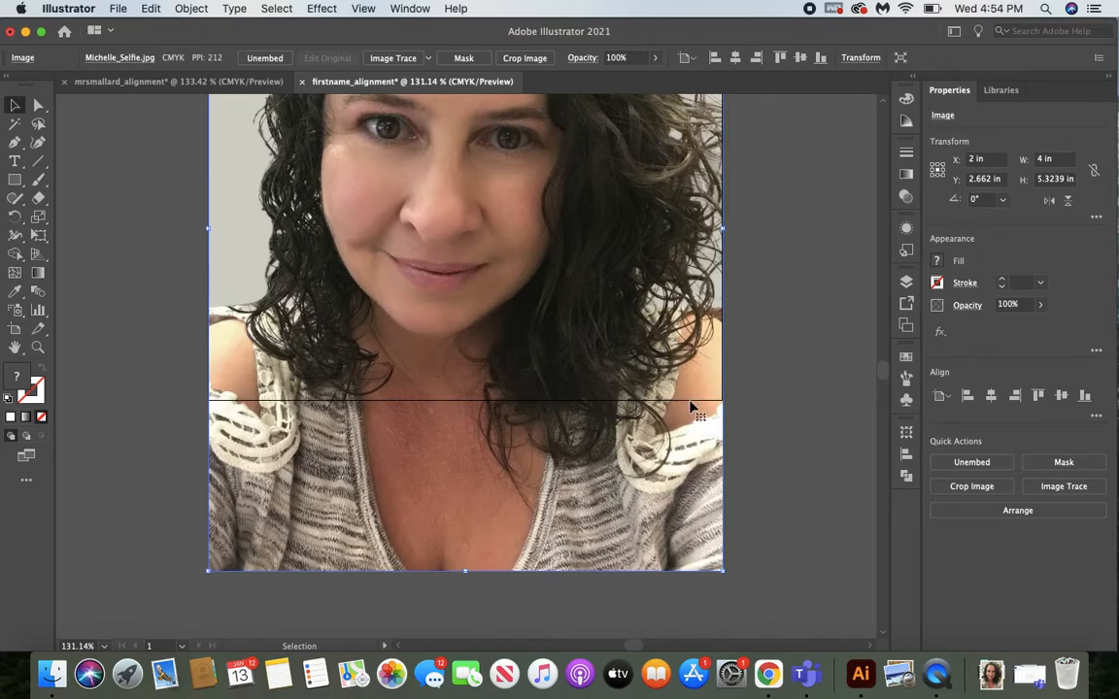
{"action": "left_click", "coordinate": [519, 62]}
{"action": "left_click_drag", "start_coordinate": [465, 568], "coordinate": [459, 399]}
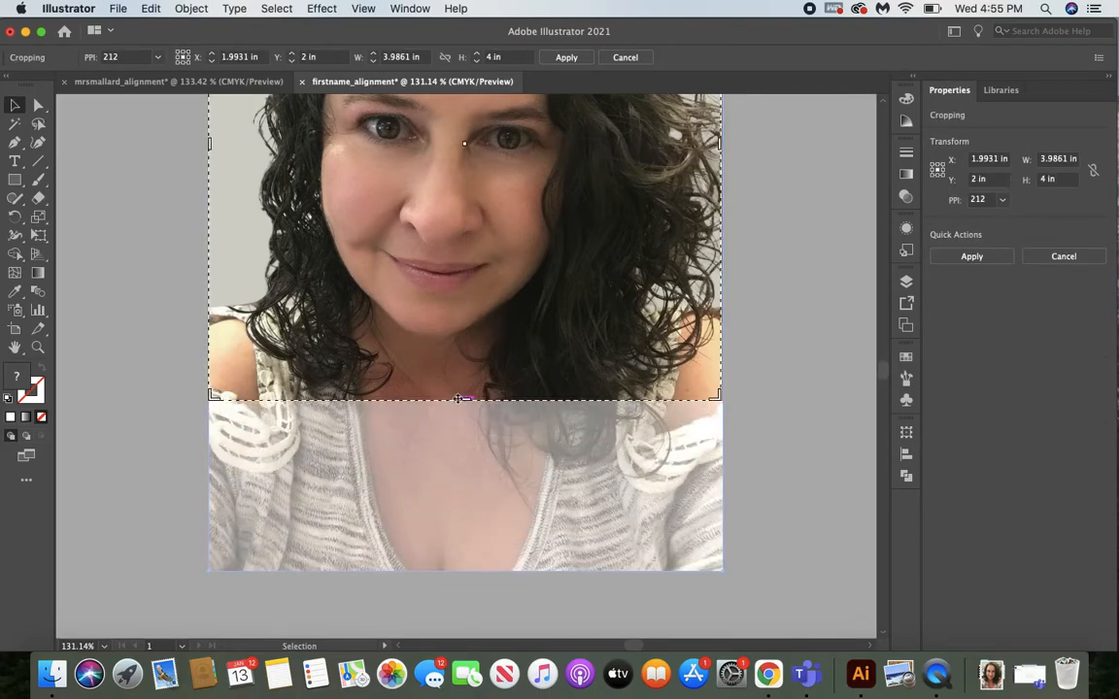
{"action": "scroll", "coordinate": [476, 291], "scroll_direction": "up", "scroll_amount": 5}
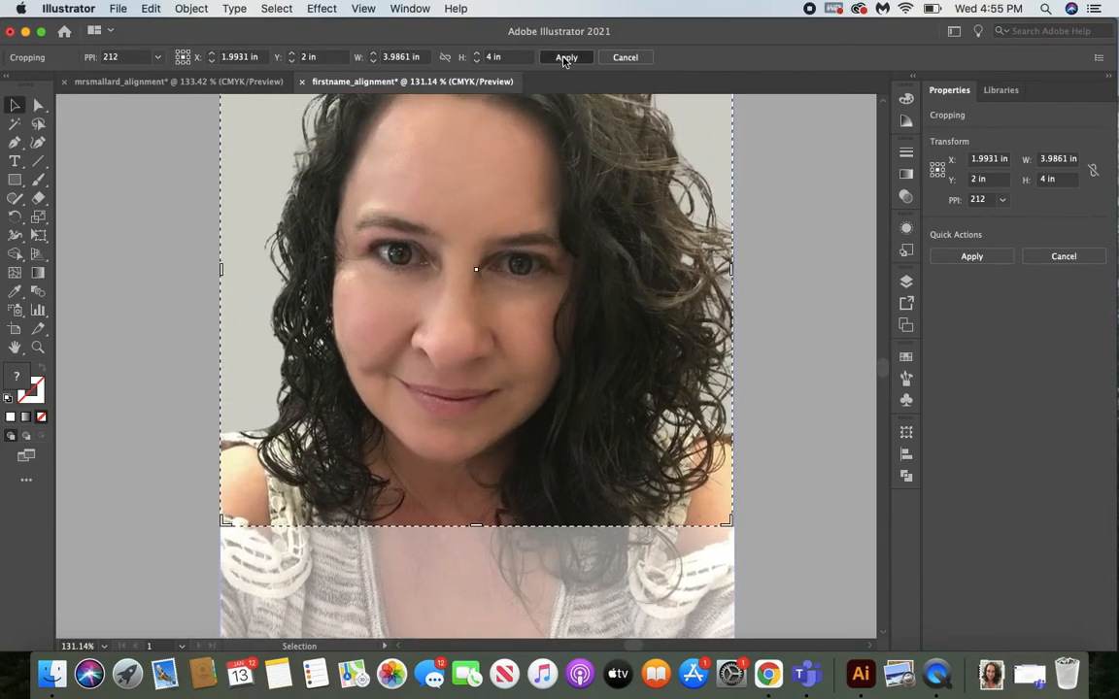
{"action": "left_click", "coordinate": [566, 57]}
Rasterize the cropped photo with the Grayscale color model at High (300 ppi) resolution.
{"action": "scroll", "coordinate": [598, 318], "scroll_direction": "up", "scroll_amount": 2}
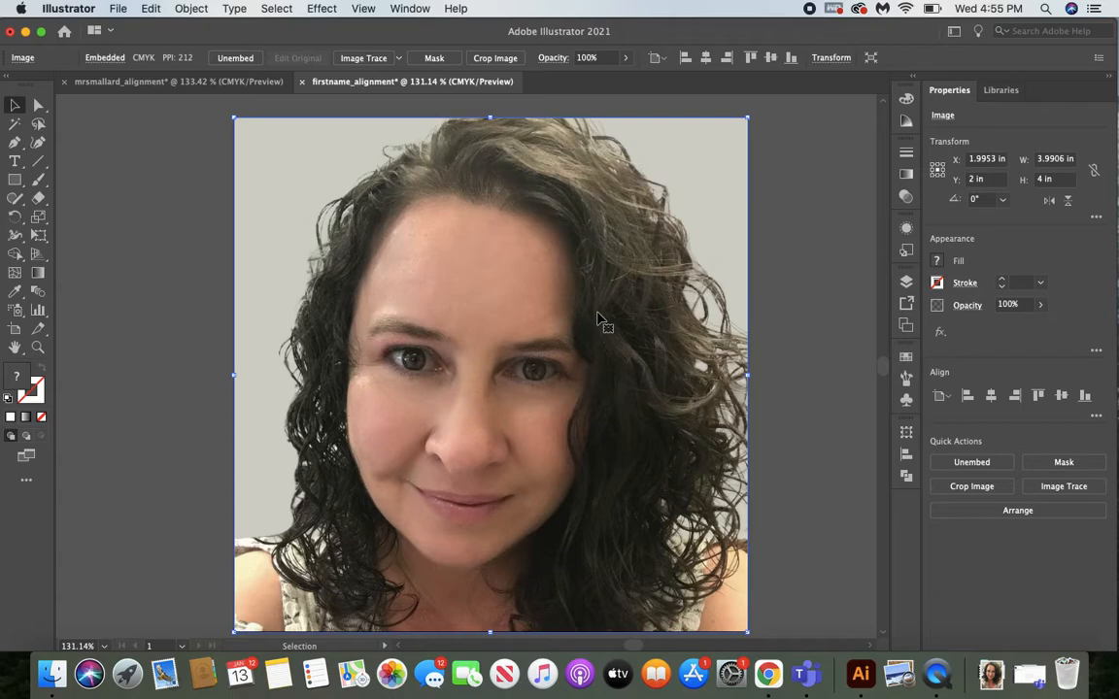
{"action": "scroll", "coordinate": [597, 319], "scroll_direction": "down", "scroll_amount": 1}
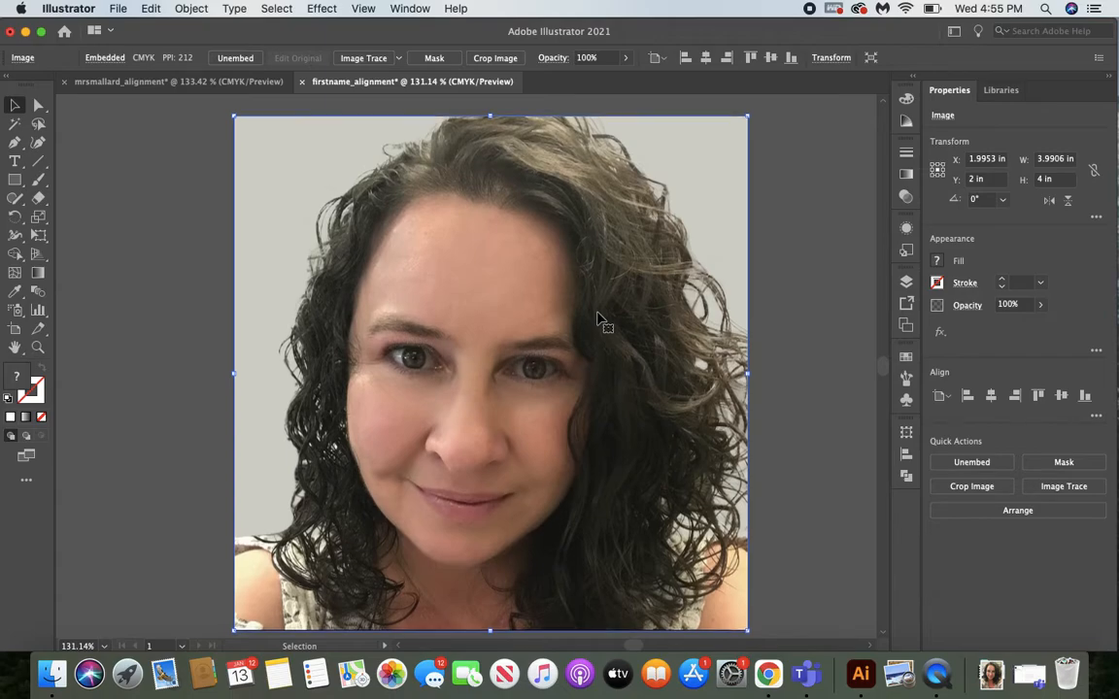
{"action": "scroll", "coordinate": [598, 319], "scroll_direction": "down", "scroll_amount": 2}
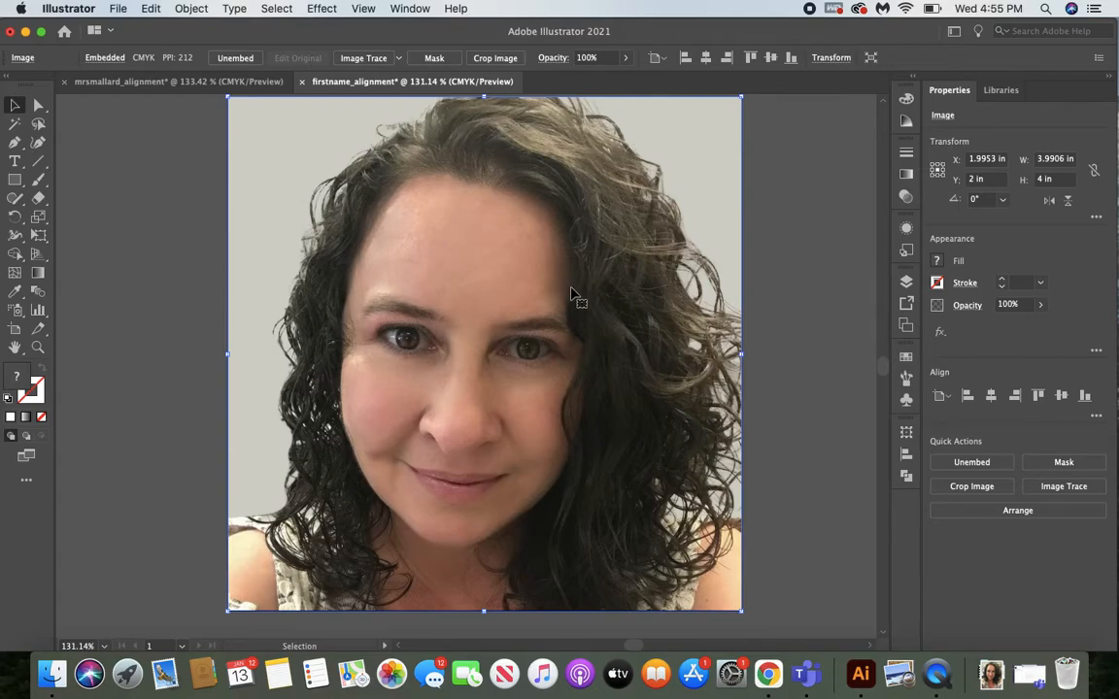
{"action": "left_click", "coordinate": [193, 8]}
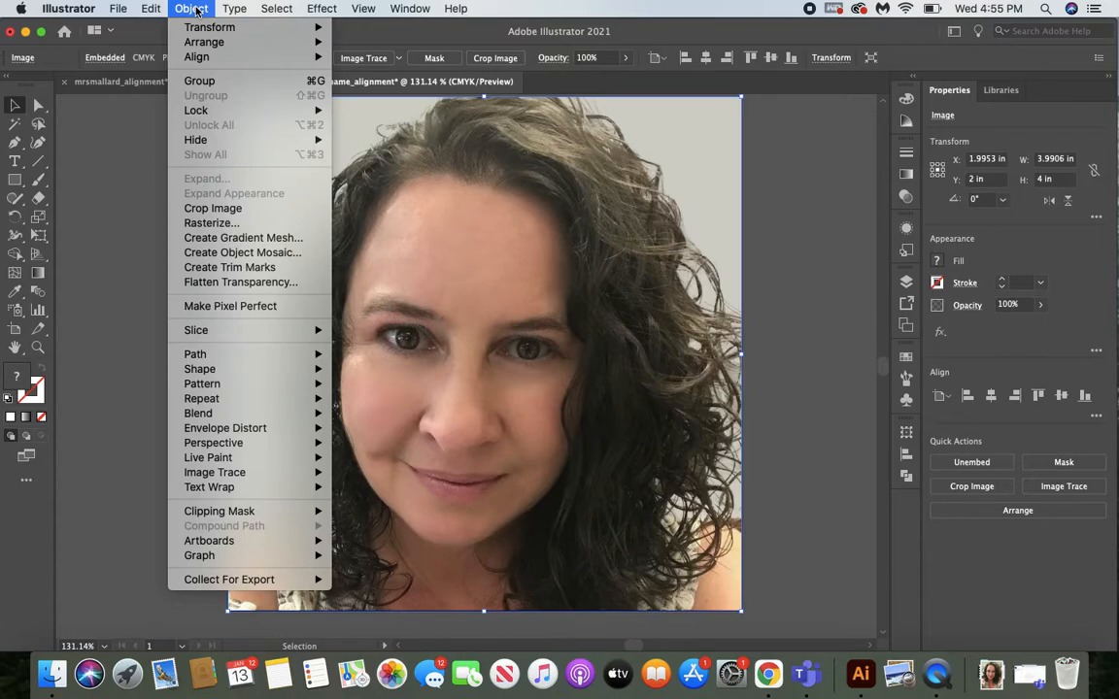
{"action": "left_click", "coordinate": [226, 226]}
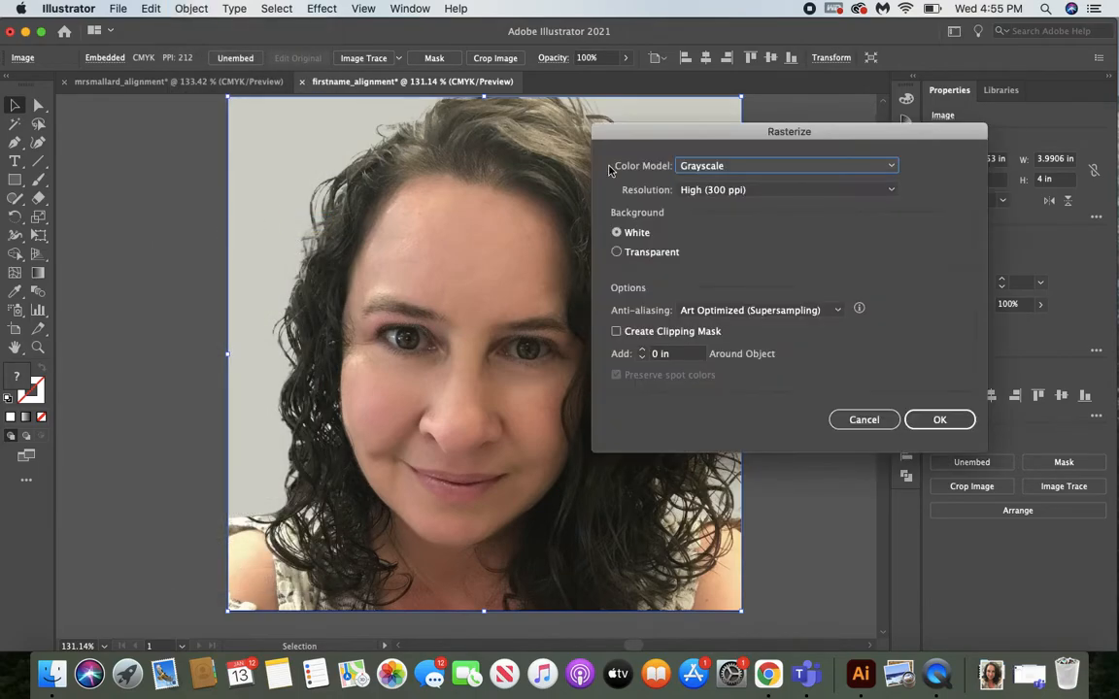
{"action": "left_click", "coordinate": [709, 165]}
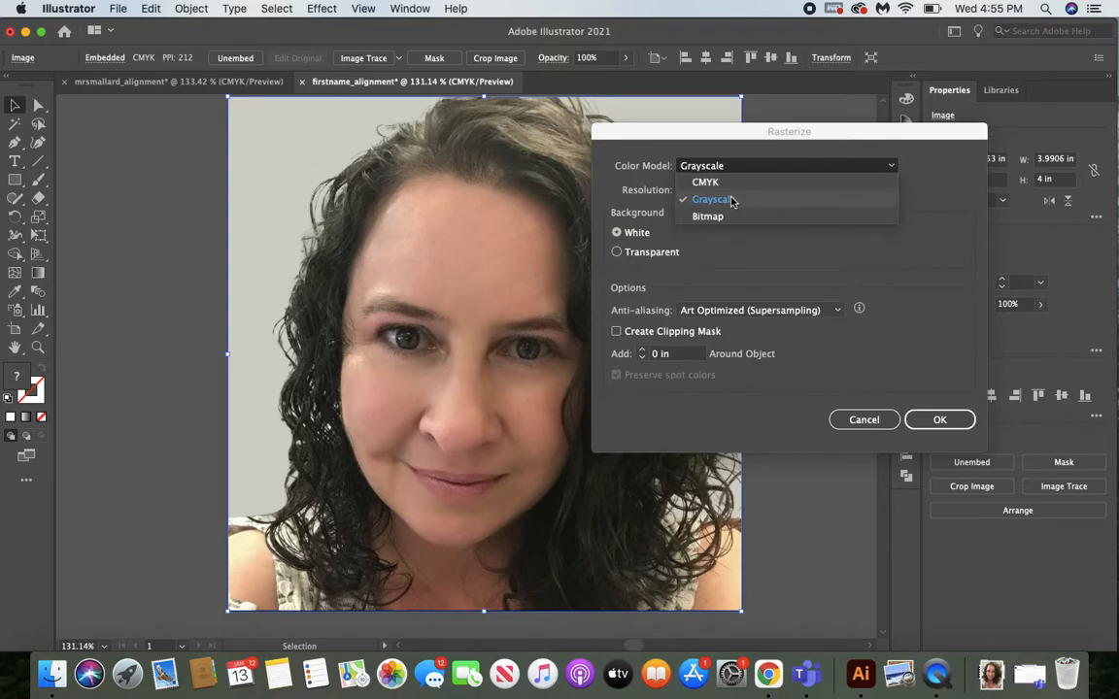
{"action": "left_click", "coordinate": [732, 200]}
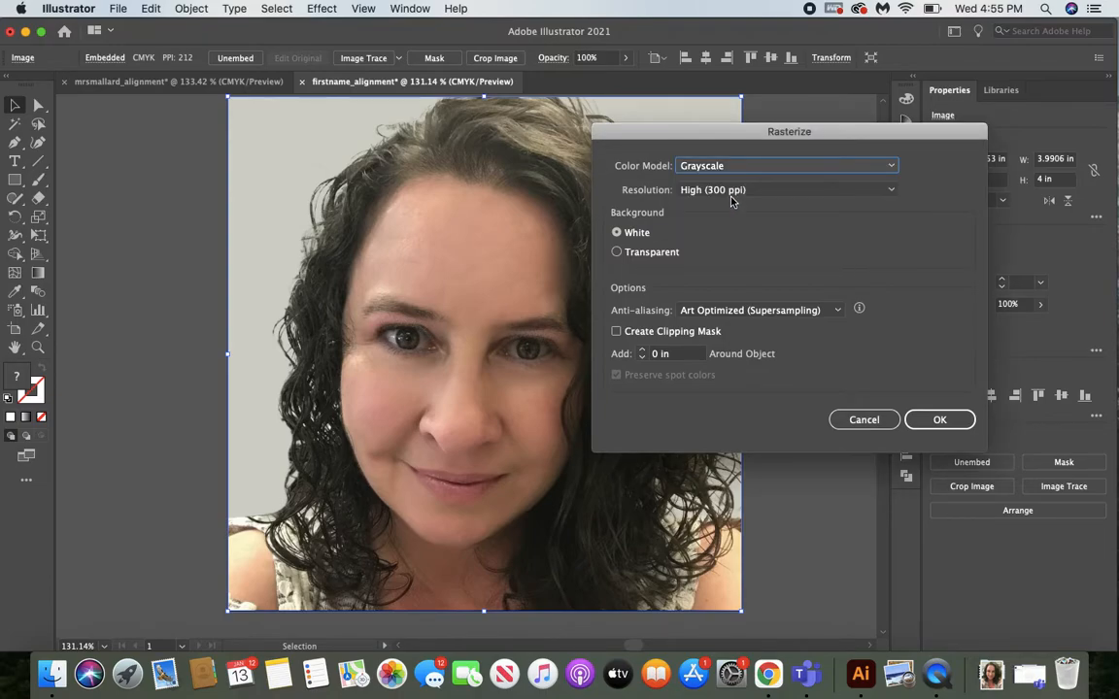
{"action": "left_click", "coordinate": [707, 192]}
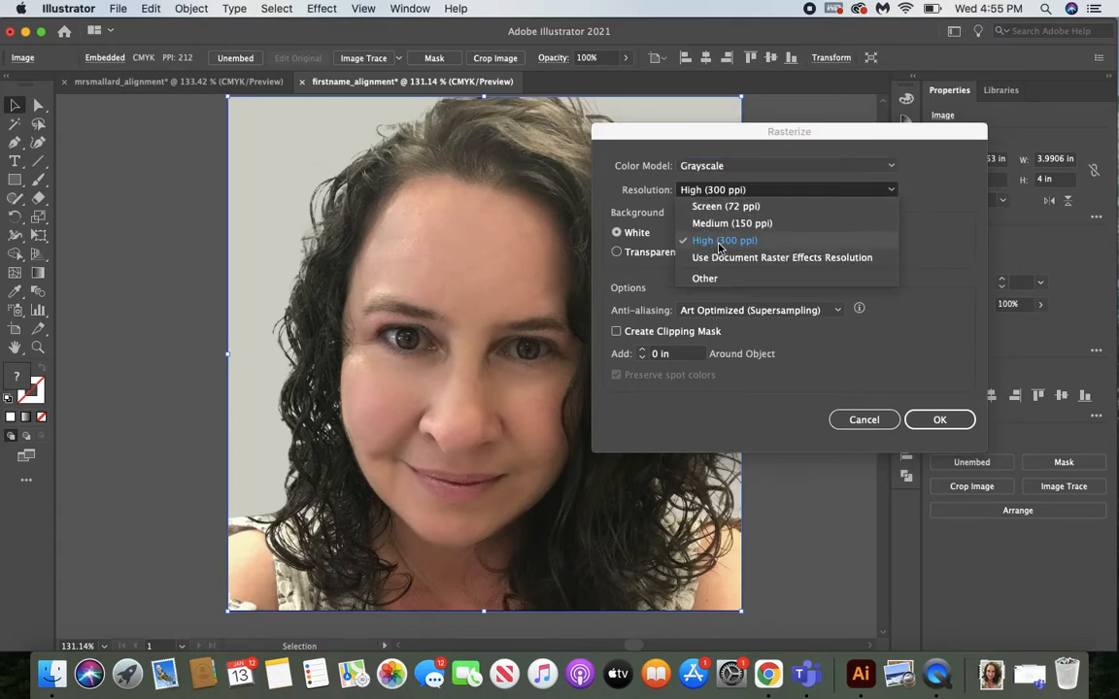
{"action": "left_click", "coordinate": [720, 249]}
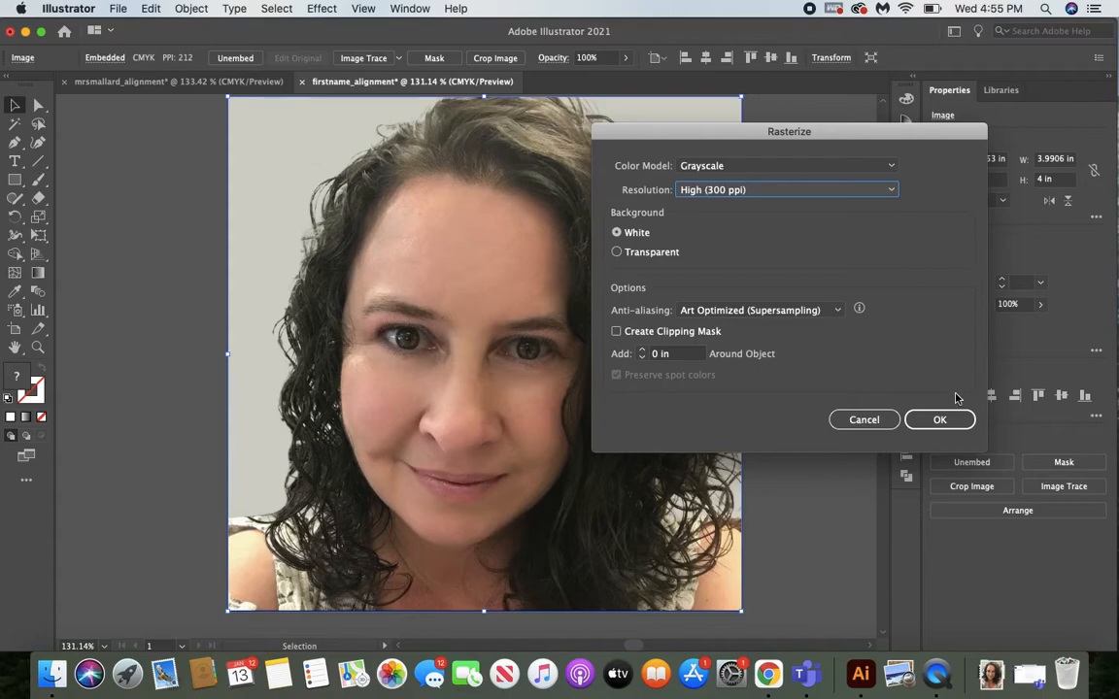
{"action": "left_click", "coordinate": [938, 419]}
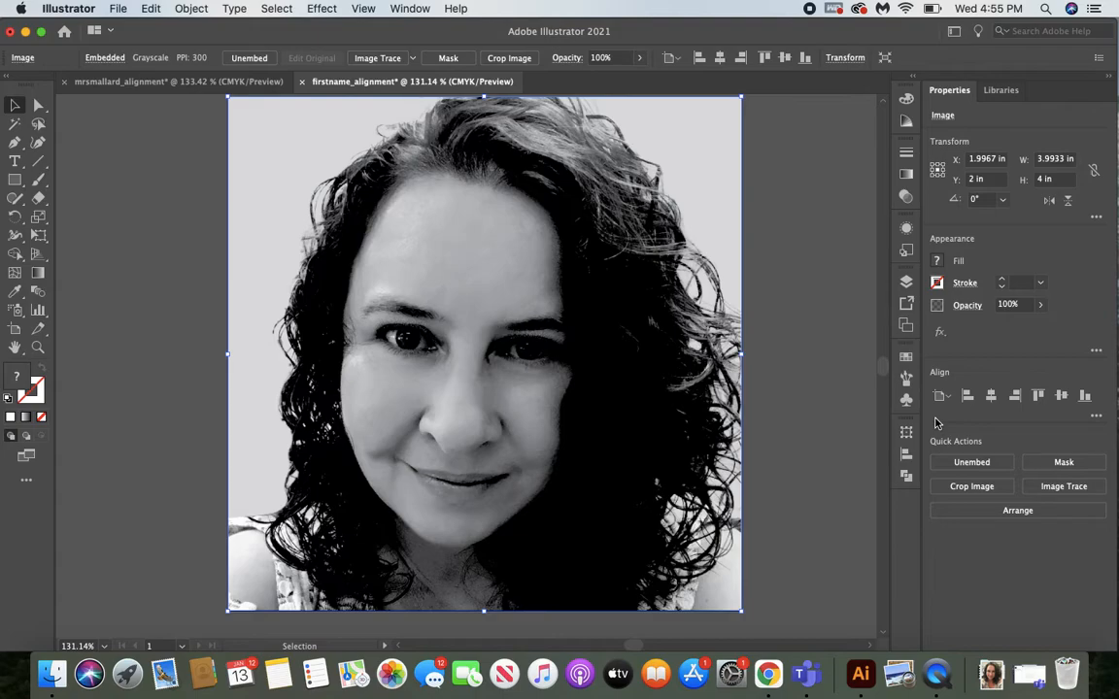
Move the photo off the artboard's left side and draw an empty text area about 2.3 by 3.9 in over the artboard's right part.
{"action": "left_click_drag", "start_coordinate": [728, 139], "coordinate": [209, 142]}
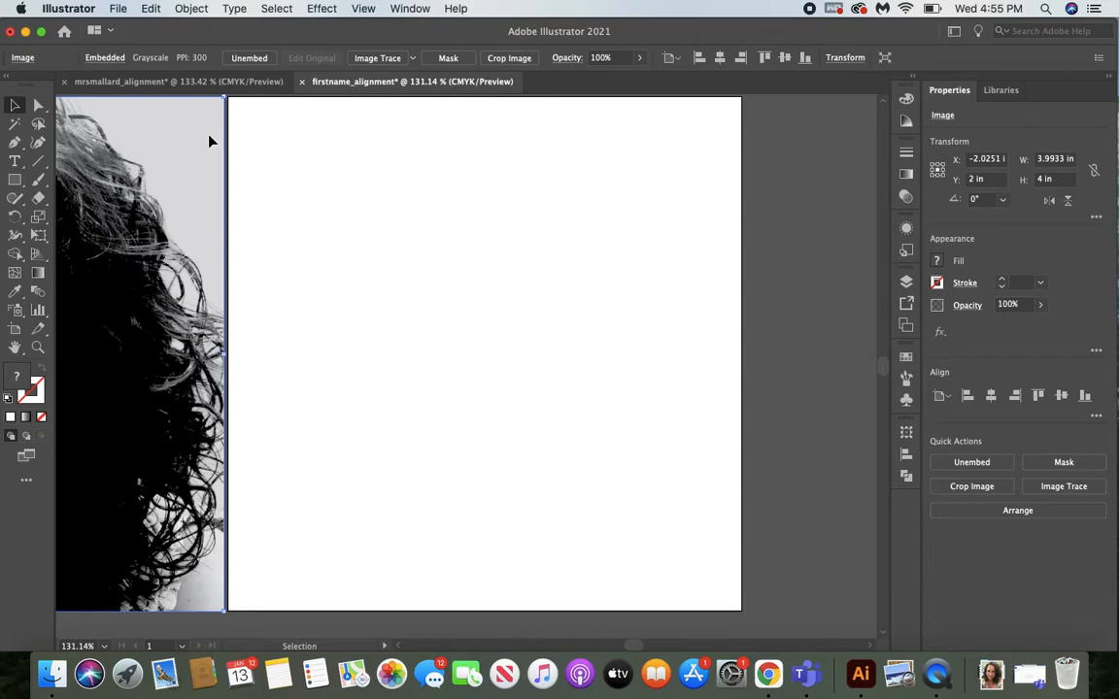
{"action": "left_click", "coordinate": [15, 161]}
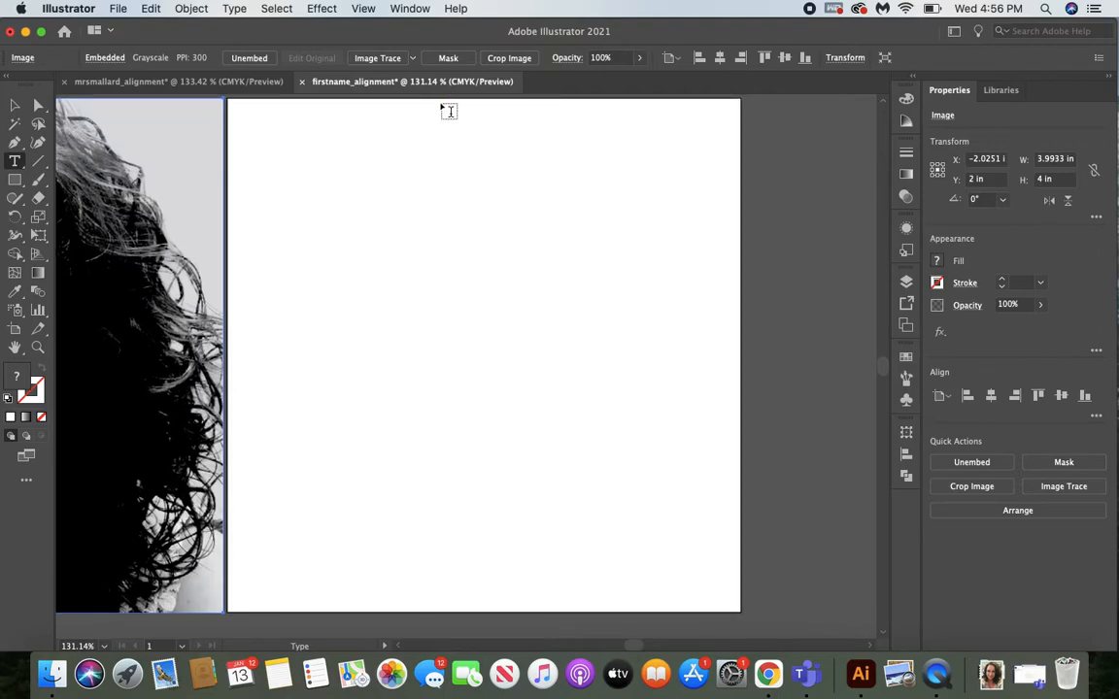
{"action": "left_click_drag", "start_coordinate": [447, 111], "coordinate": [738, 610]}
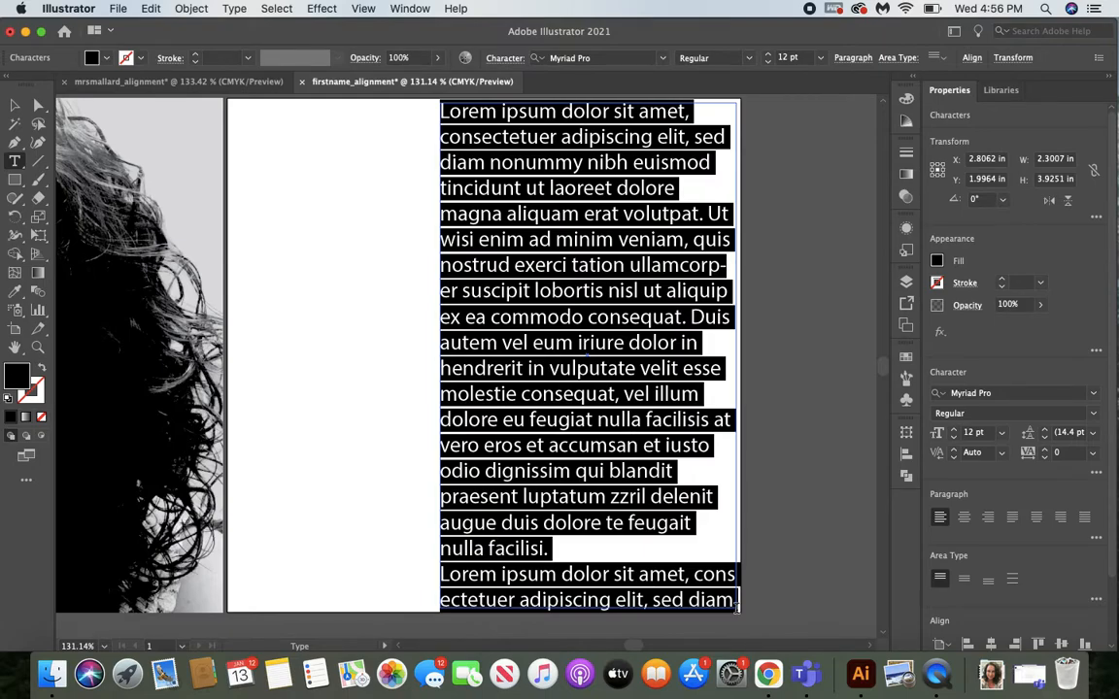
{"action": "key", "text": "BackSpace"}
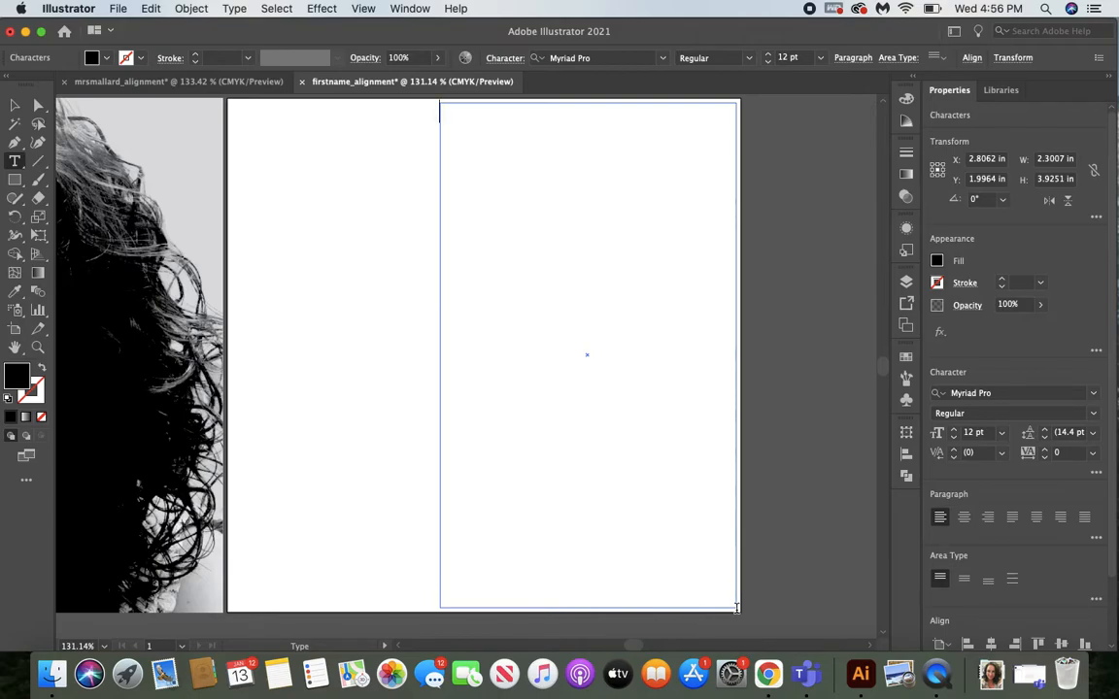
Enter "Live like a hummingbird," as the first line of the quote in the empty text area.
{"action": "type", "text": "Live like a "}
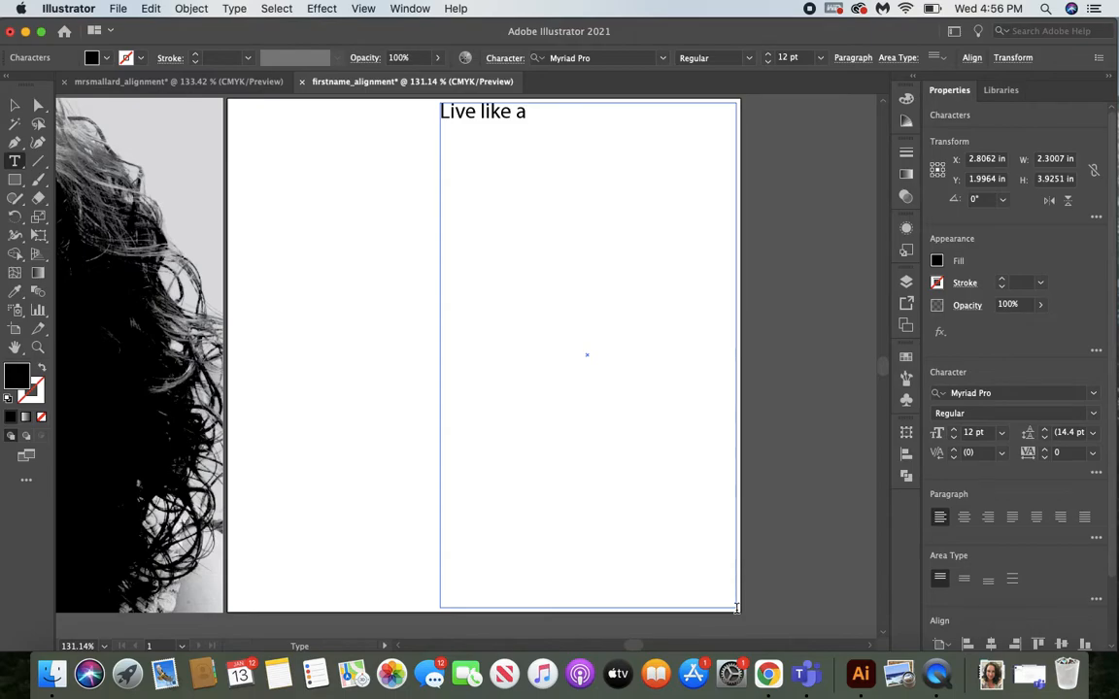
{"action": "type", "text": "humming"}
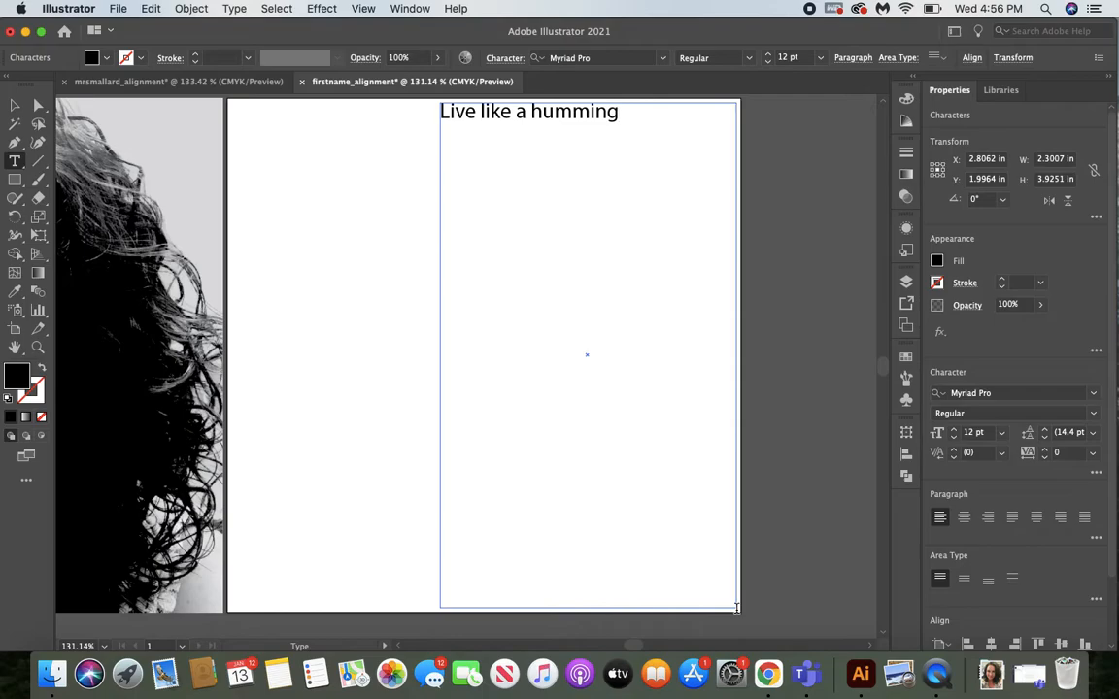
{"action": "type", "text": "bird,"}
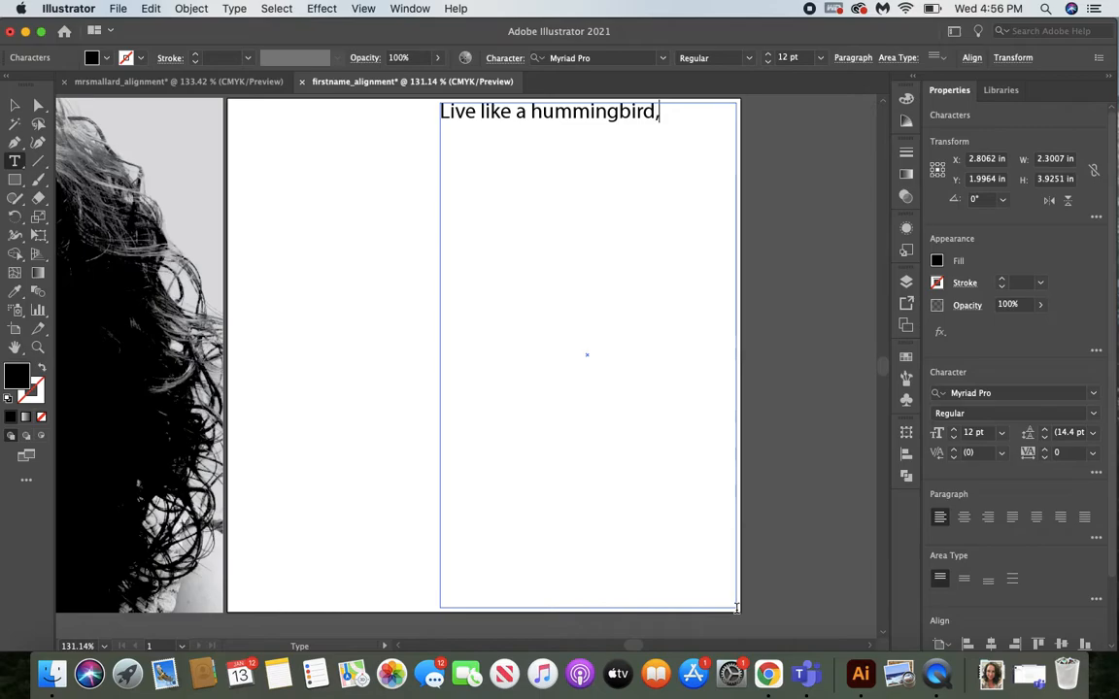
Add "focused on the beauty of our World." on a new line below the first line of the quote.
{"action": "key", "text": "Return"}
{"action": "type", "text": "foc"}
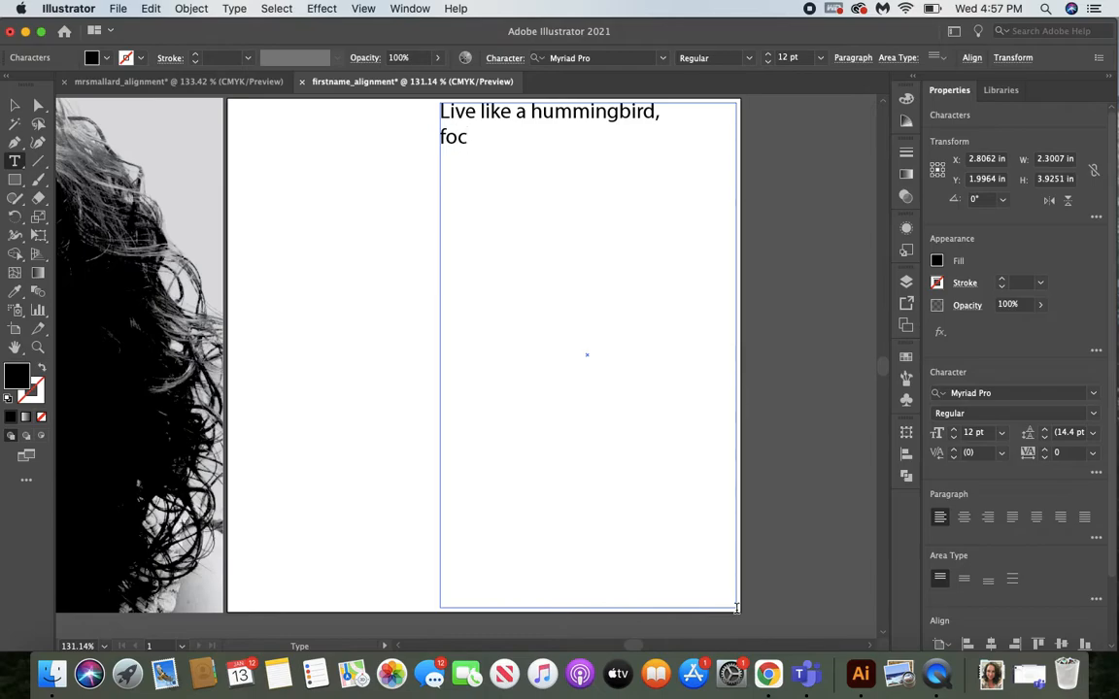
{"action": "type", "text": "used"}
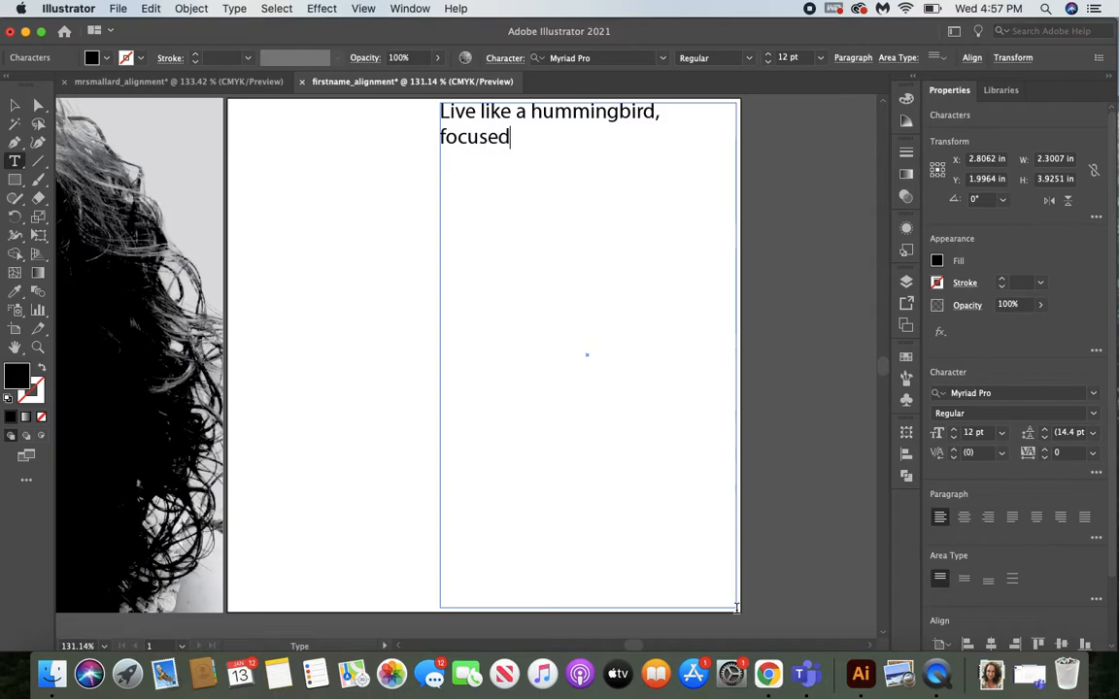
{"action": "type", "text": " ont he"}
{"action": "key", "text": "BackSpace"}
{"action": "key", "text": "BackSpace"}
{"action": "key", "text": "BackSpace"}
{"action": "key", "text": "BackSpace"}
{"action": "key", "text": "BackSpace"}
{"action": "type", "text": "the be"}
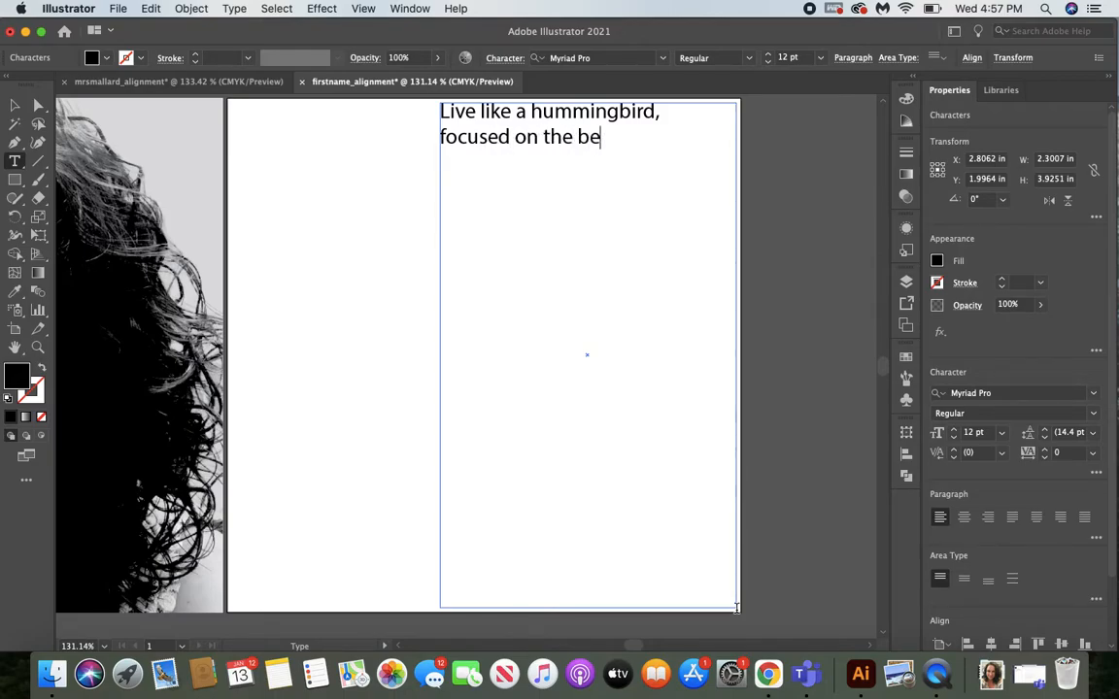
{"action": "type", "text": "auty of our W"}
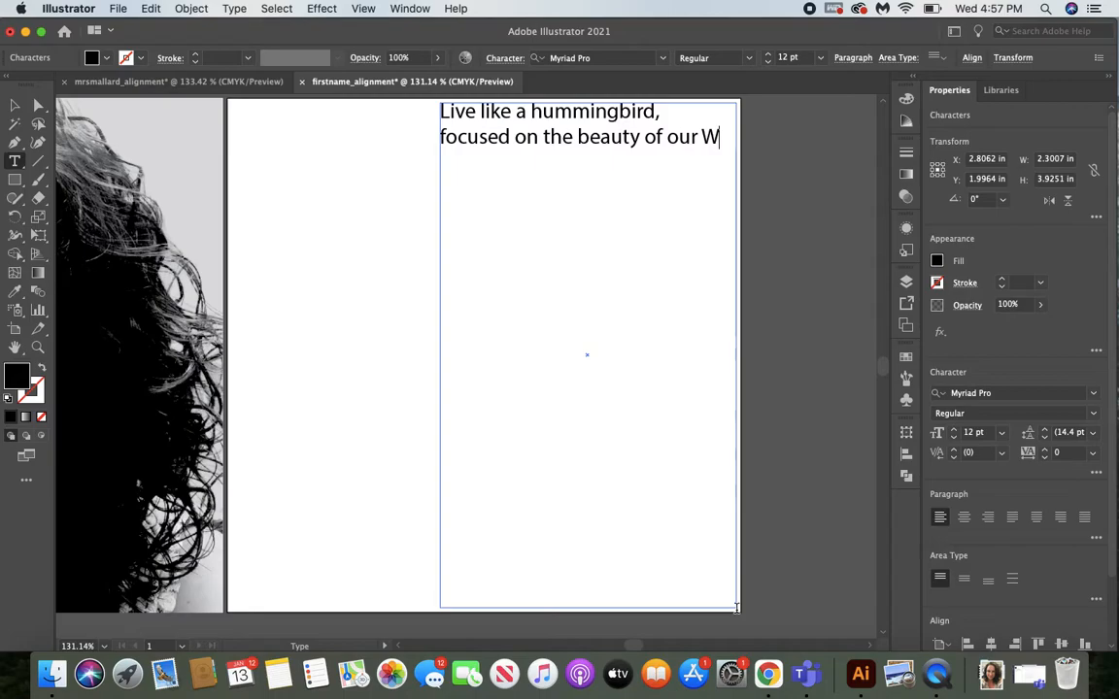
{"action": "type", "text": "orld."}
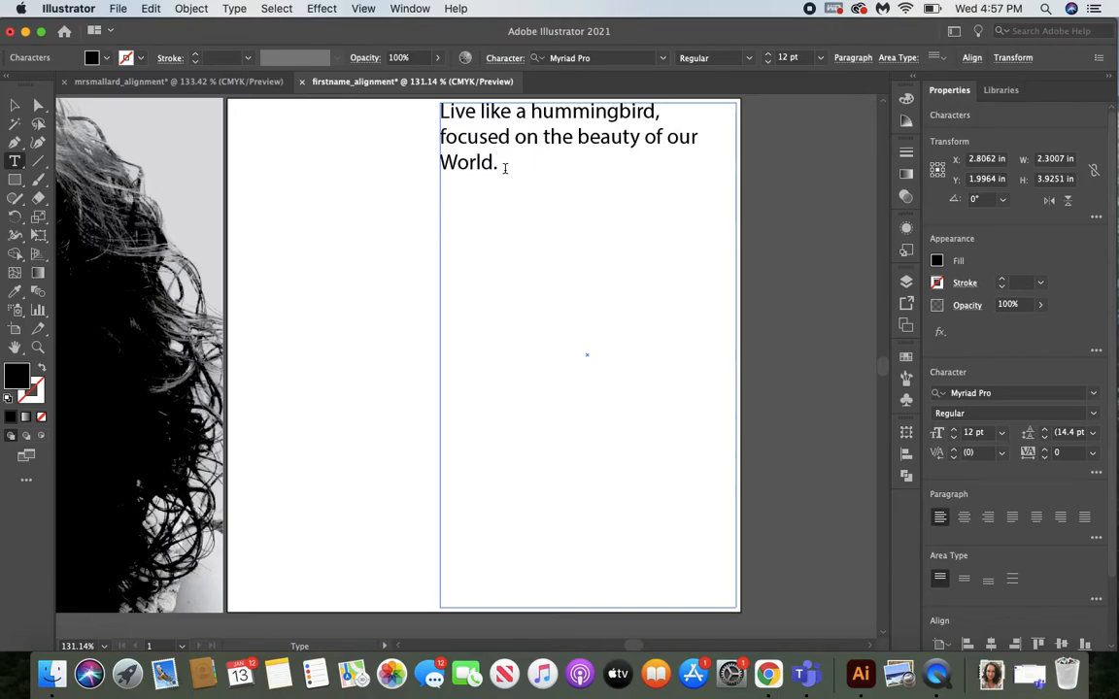
Set the whole quote in the Impact font at a size of 33 pt.
{"action": "left_click_drag", "start_coordinate": [505, 168], "coordinate": [435, 116]}
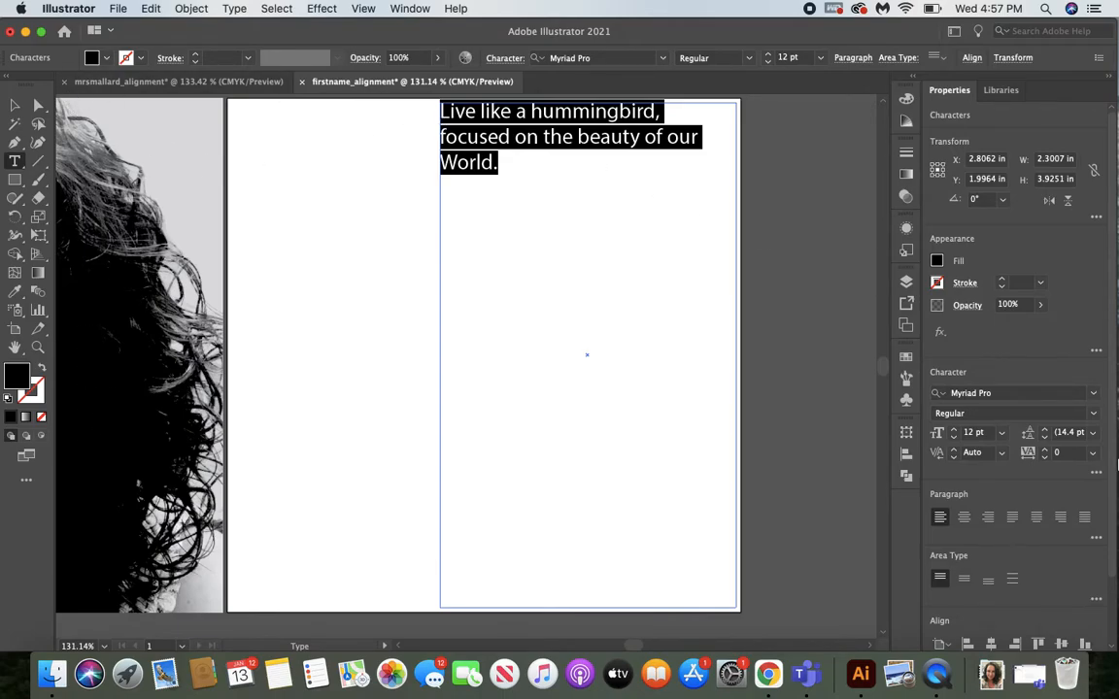
{"action": "left_click", "coordinate": [1094, 395]}
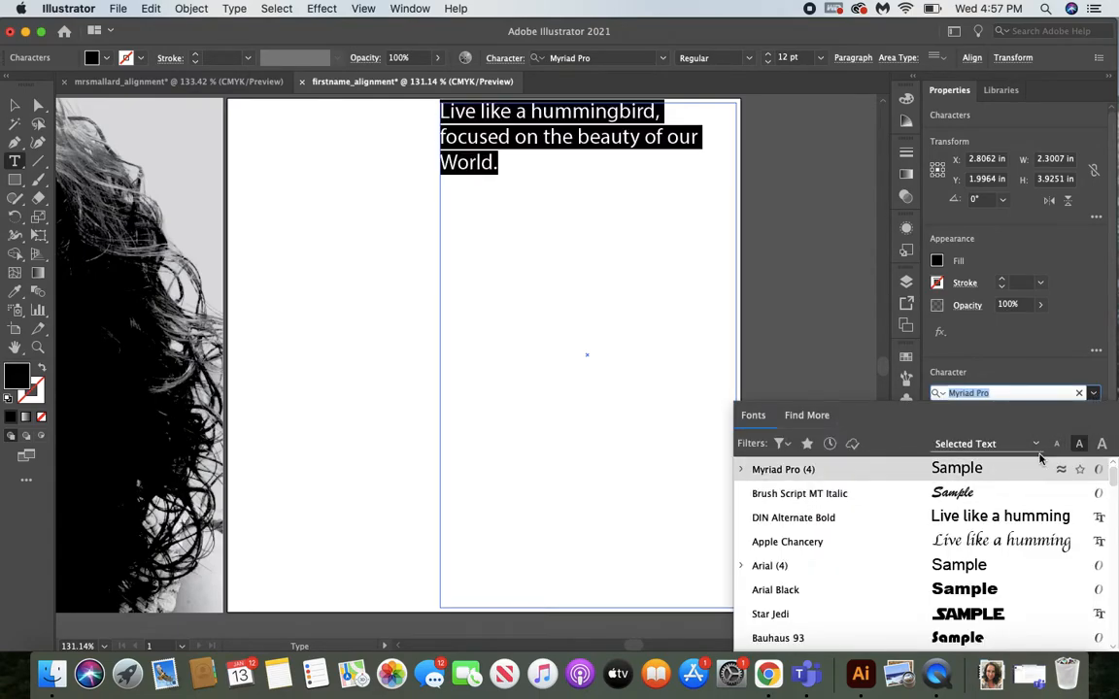
{"action": "scroll", "coordinate": [976, 558], "scroll_direction": "down", "scroll_amount": 3}
{"action": "scroll", "coordinate": [978, 555], "scroll_direction": "down", "scroll_amount": 1}
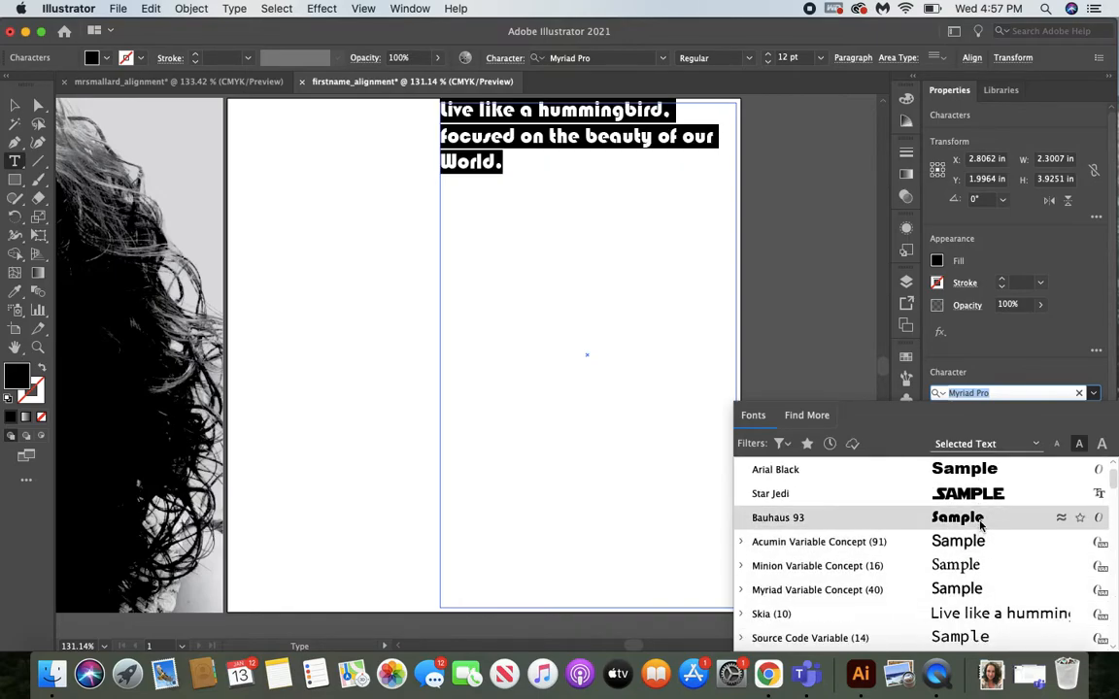
{"action": "scroll", "coordinate": [979, 524], "scroll_direction": "down", "scroll_amount": 7}
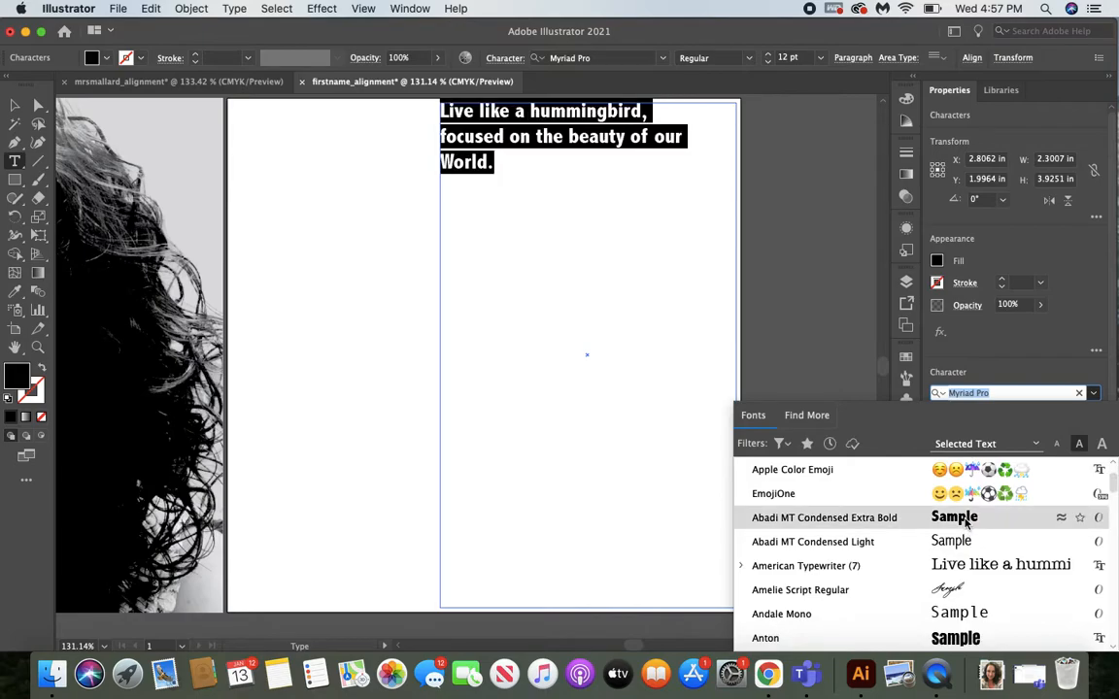
{"action": "scroll", "coordinate": [965, 523], "scroll_direction": "down", "scroll_amount": 2}
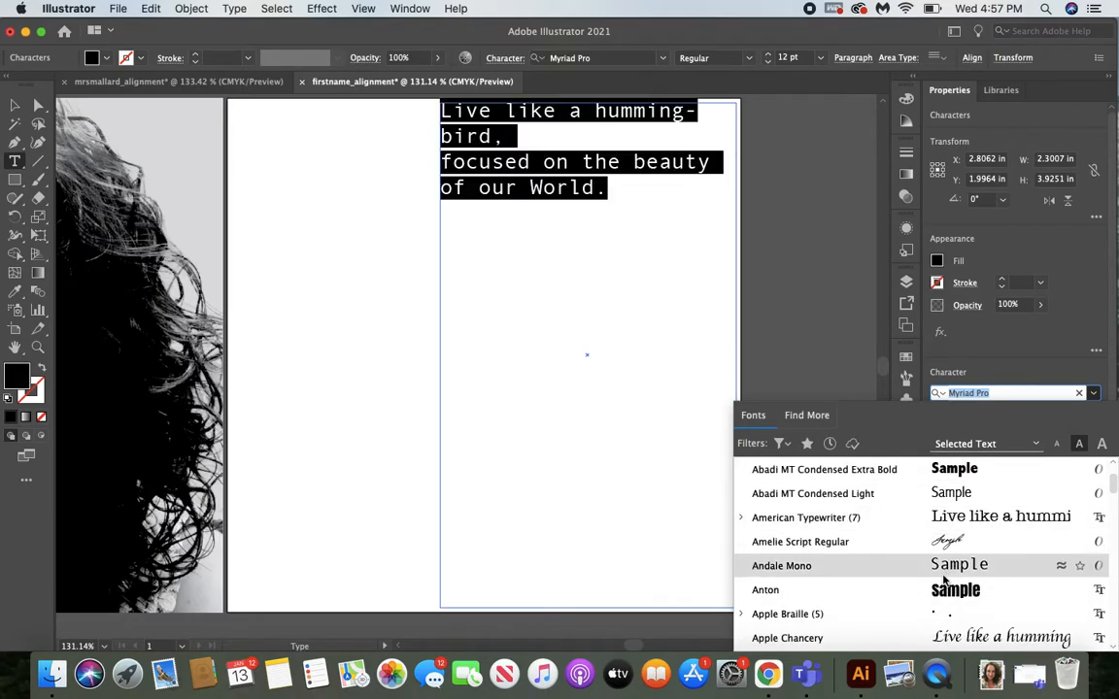
{"action": "scroll", "coordinate": [947, 594], "scroll_direction": "down", "scroll_amount": 3}
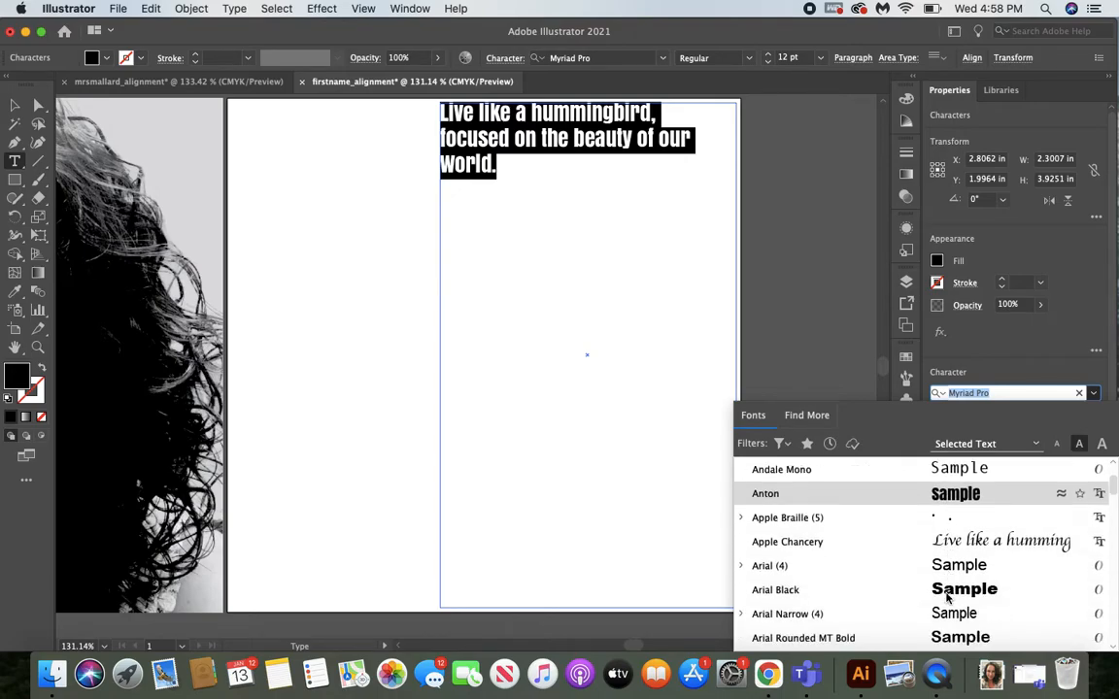
{"action": "scroll", "coordinate": [942, 584], "scroll_direction": "up", "scroll_amount": 10}
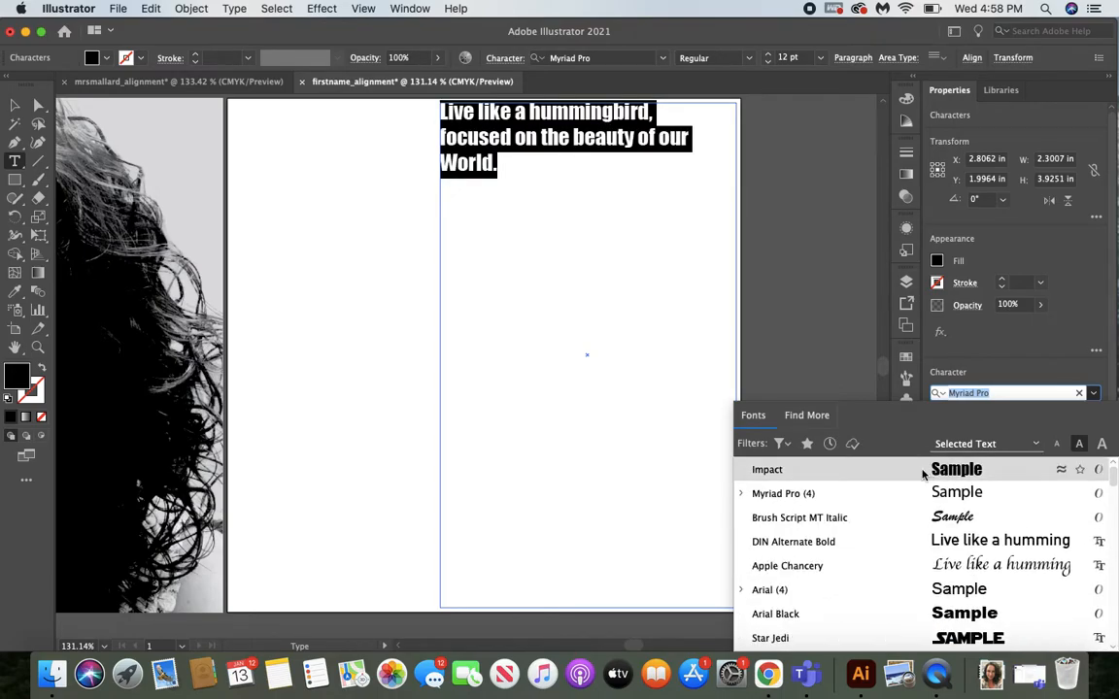
{"action": "left_click", "coordinate": [924, 469]}
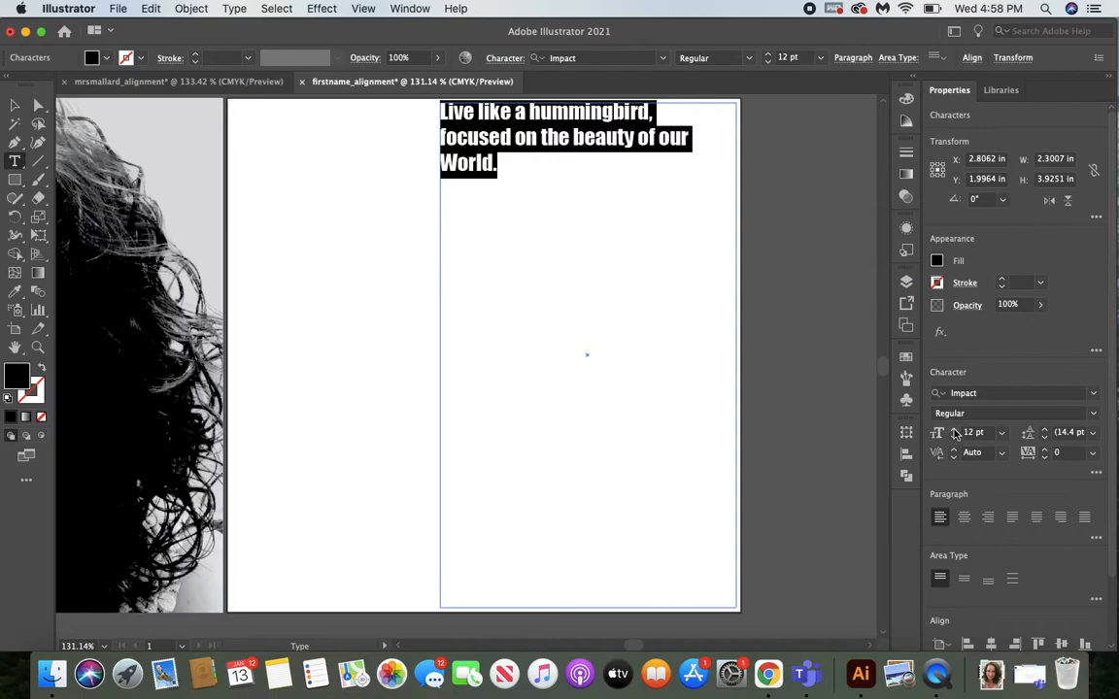
{"action": "left_click_drag", "start_coordinate": [954, 433], "coordinate": [955, 433]}
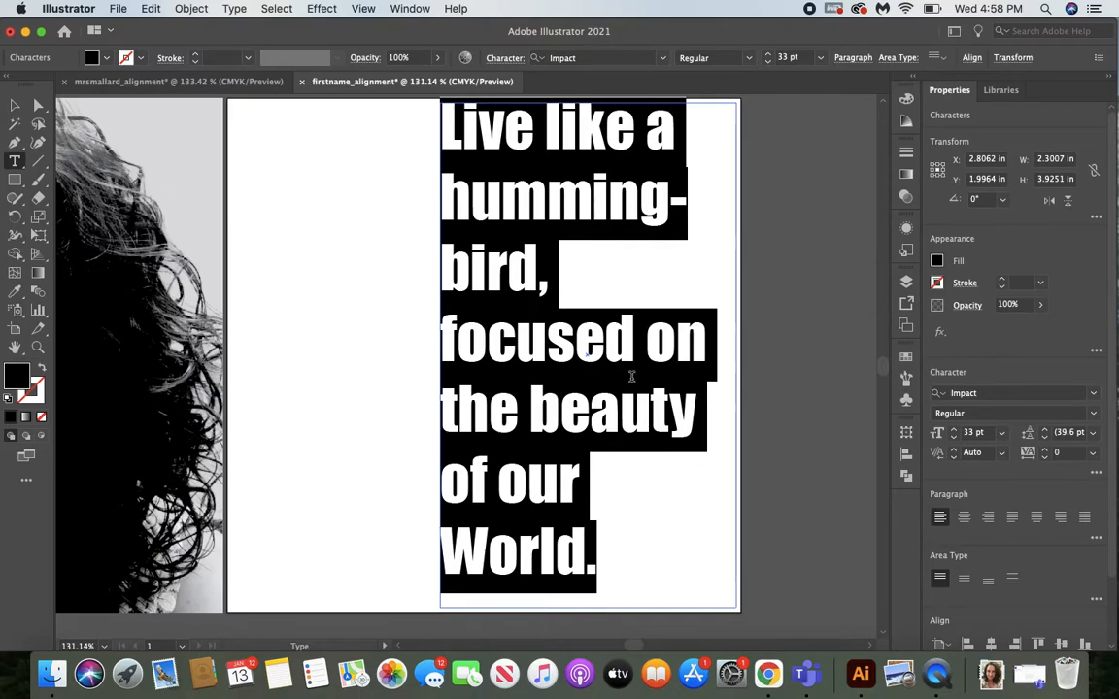
Tighten the quote's line spacing to a leading of 30 pt.
{"action": "left_click", "coordinate": [1046, 437]}
{"action": "left_click", "coordinate": [1046, 438]}
{"action": "left_click", "coordinate": [1046, 438]}
{"action": "left_click", "coordinate": [1046, 438]}
{"action": "left_click", "coordinate": [1046, 438]}
{"action": "left_click", "coordinate": [1046, 438]}
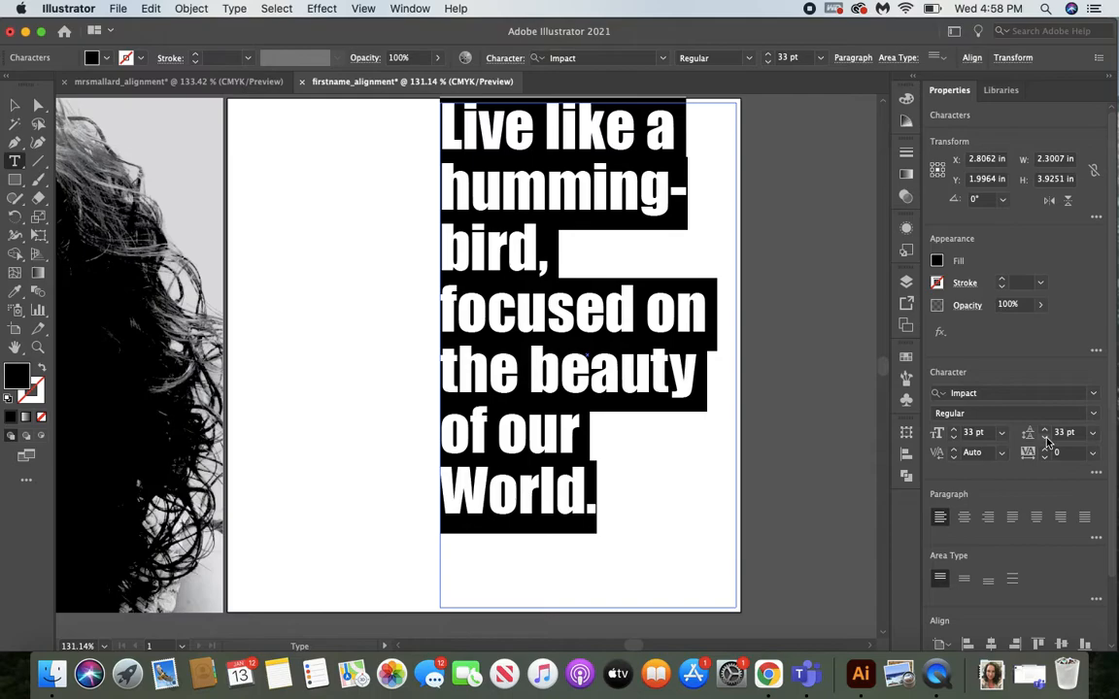
{"action": "left_click", "coordinate": [1046, 438]}
{"action": "left_click", "coordinate": [1046, 438]}
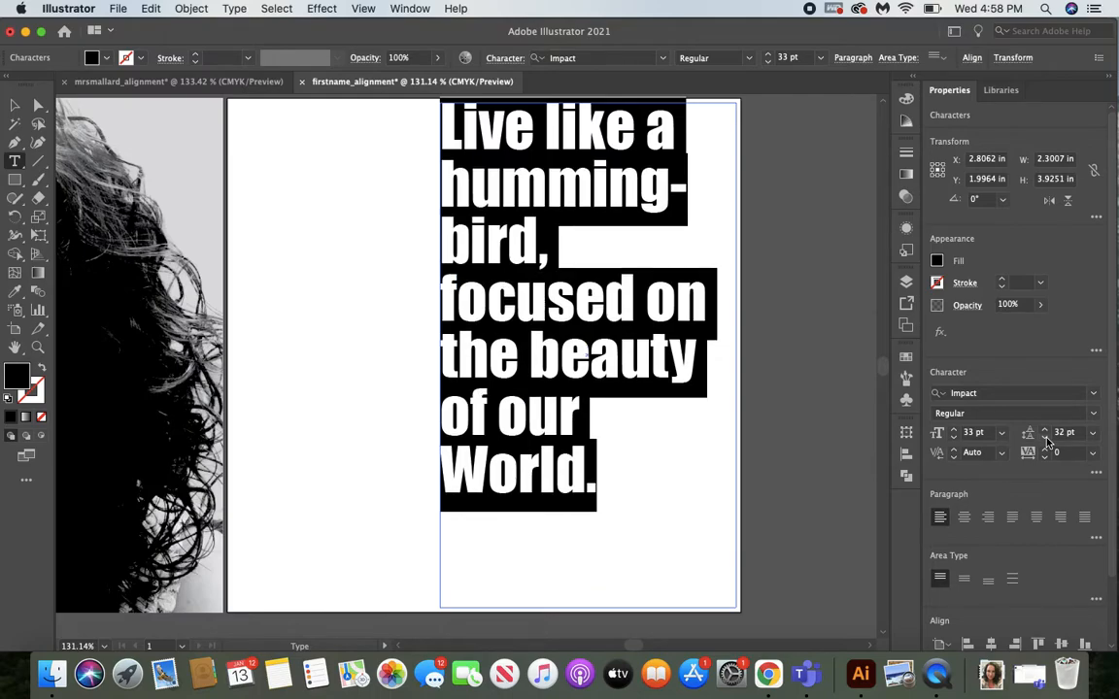
{"action": "left_click", "coordinate": [1046, 438]}
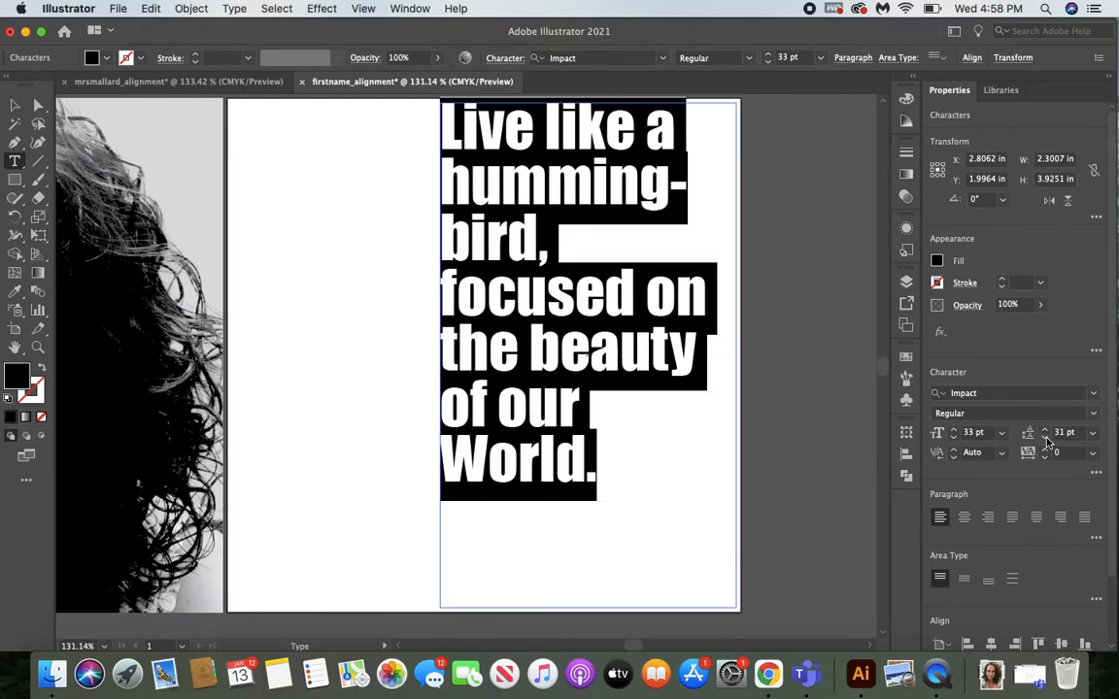
{"action": "left_click", "coordinate": [1046, 438]}
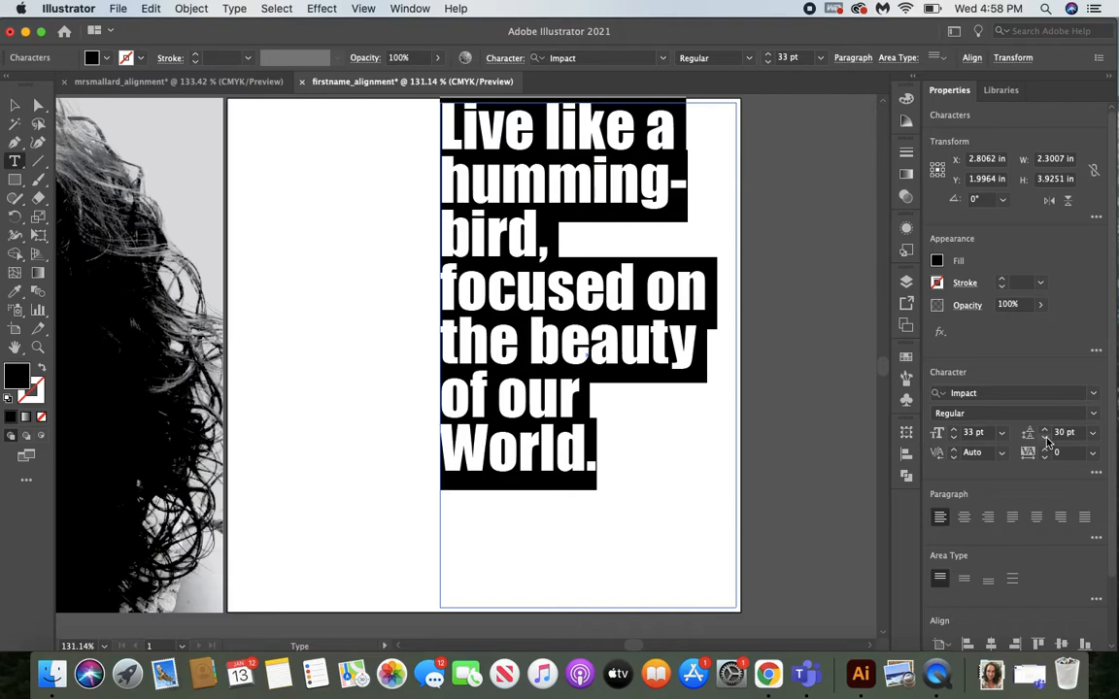
{"action": "left_click", "coordinate": [1046, 438]}
{"action": "left_click", "coordinate": [1046, 438]}
{"action": "left_click", "coordinate": [1046, 438]}
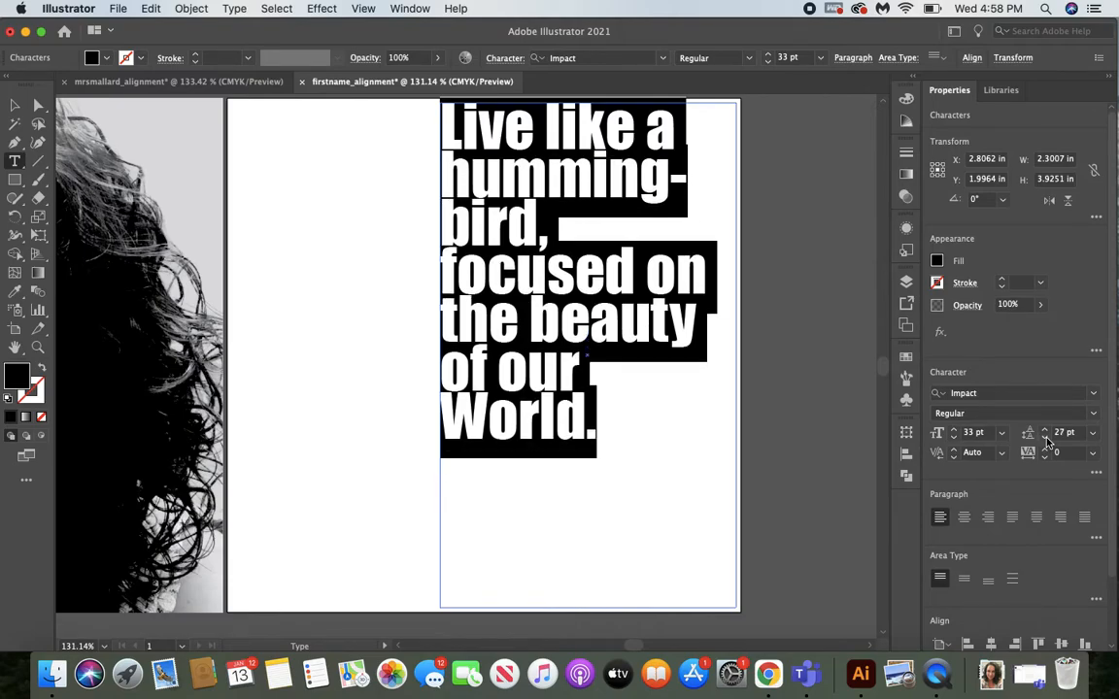
{"action": "left_click", "coordinate": [1046, 438]}
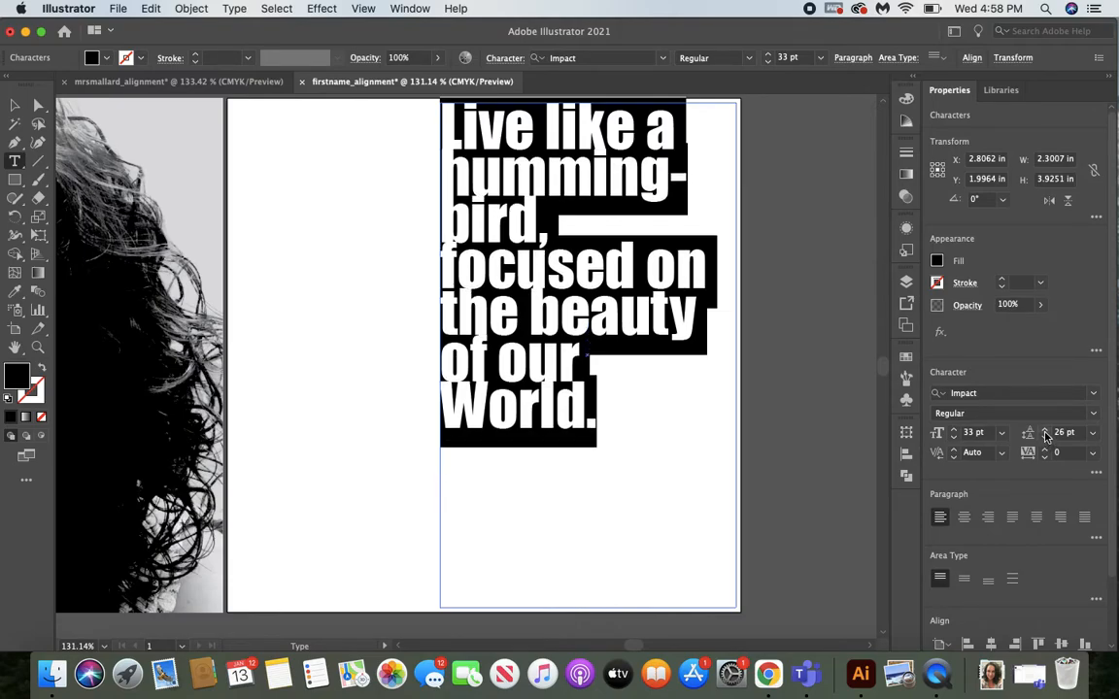
{"action": "left_click", "coordinate": [1046, 433]}
{"action": "left_click", "coordinate": [1046, 434]}
{"action": "left_click", "coordinate": [1046, 433]}
{"action": "left_click", "coordinate": [1046, 433]}
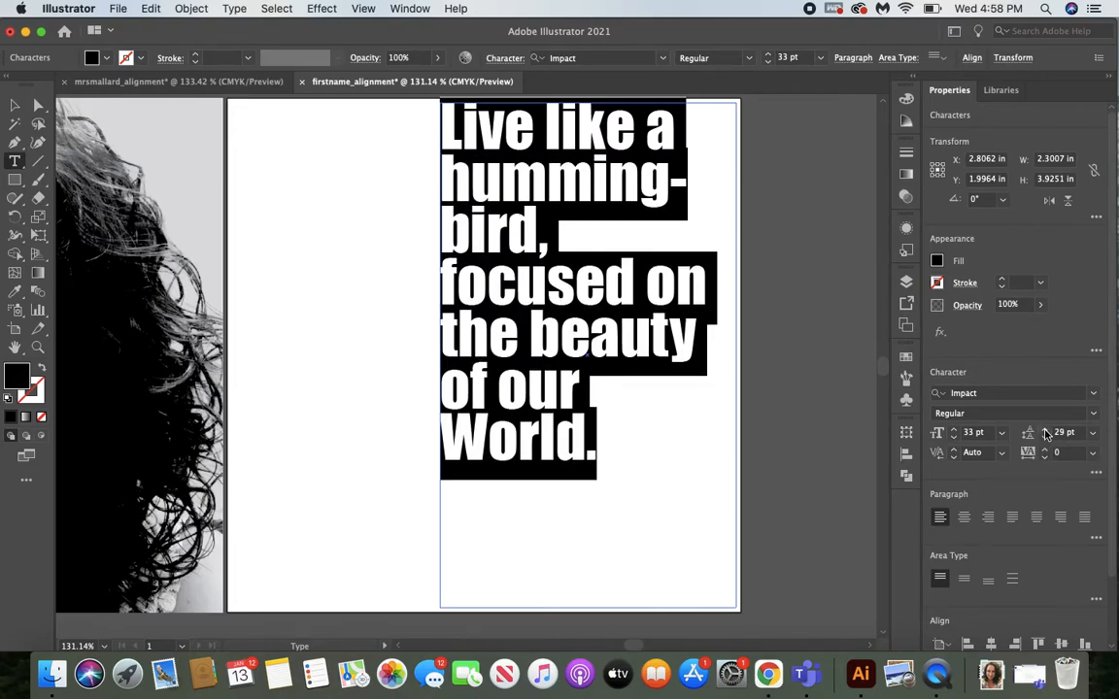
{"action": "left_click", "coordinate": [1046, 434]}
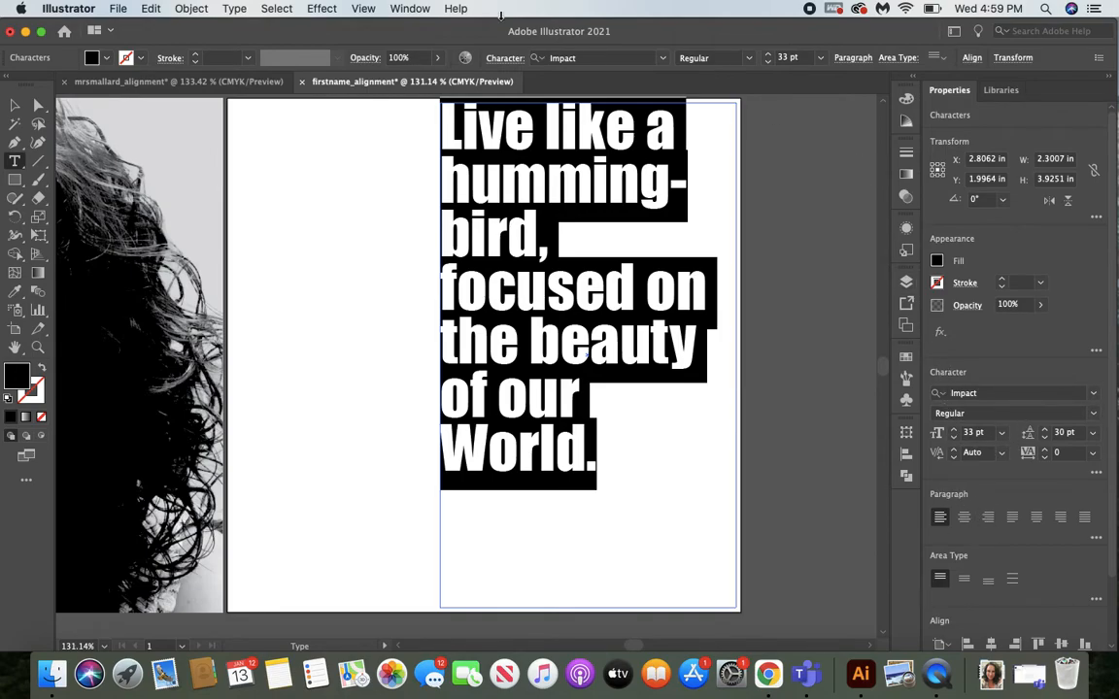
Display the floating Paragraph settings near the artboard's lower-right corner, with the quote still selected.
{"action": "left_click", "coordinate": [408, 8]}
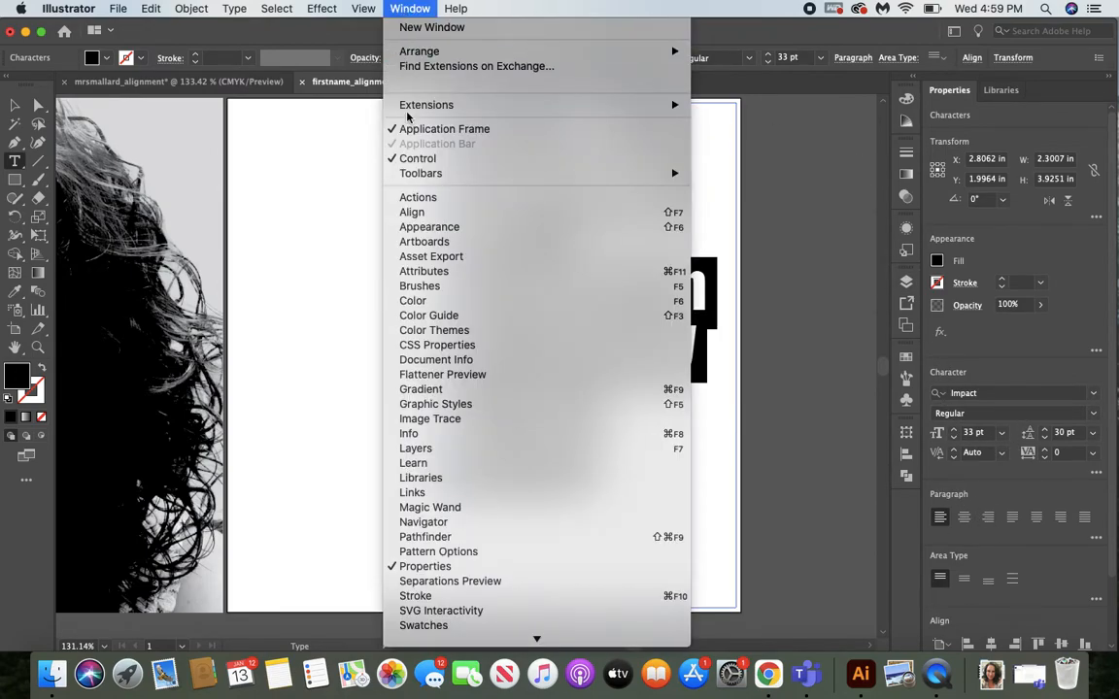
{"action": "scroll", "coordinate": [456, 405], "scroll_direction": "down", "scroll_amount": 5}
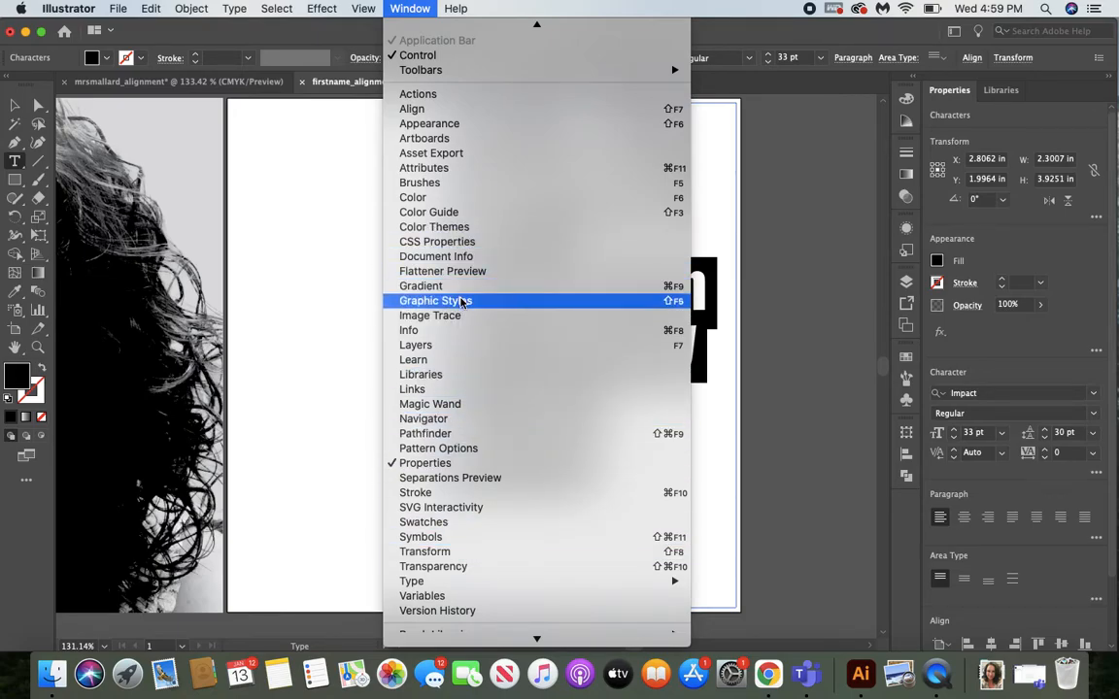
{"action": "scroll", "coordinate": [466, 534], "scroll_direction": "down", "scroll_amount": 1}
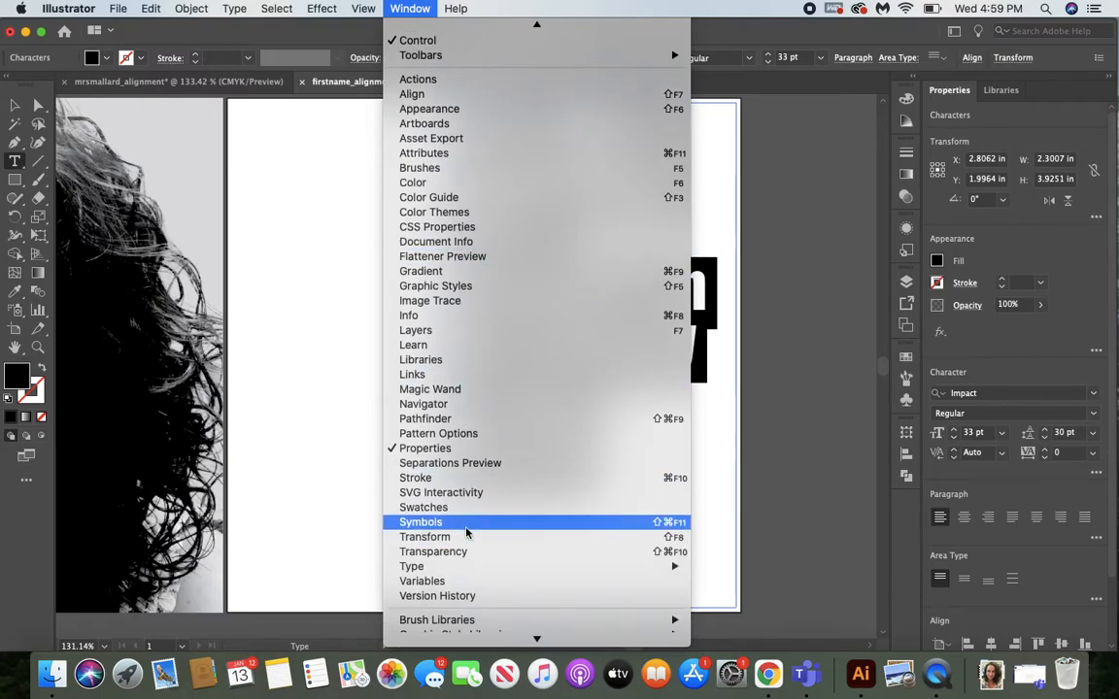
{"action": "mouse_move", "coordinate": [457, 569]}
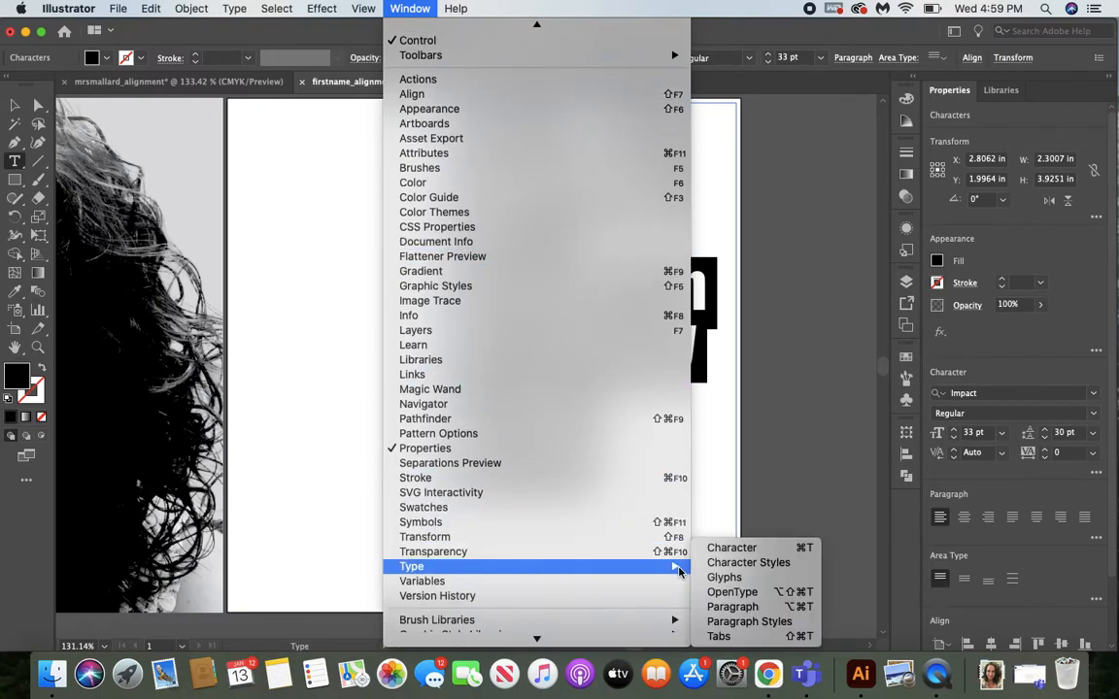
{"action": "left_click", "coordinate": [743, 607]}
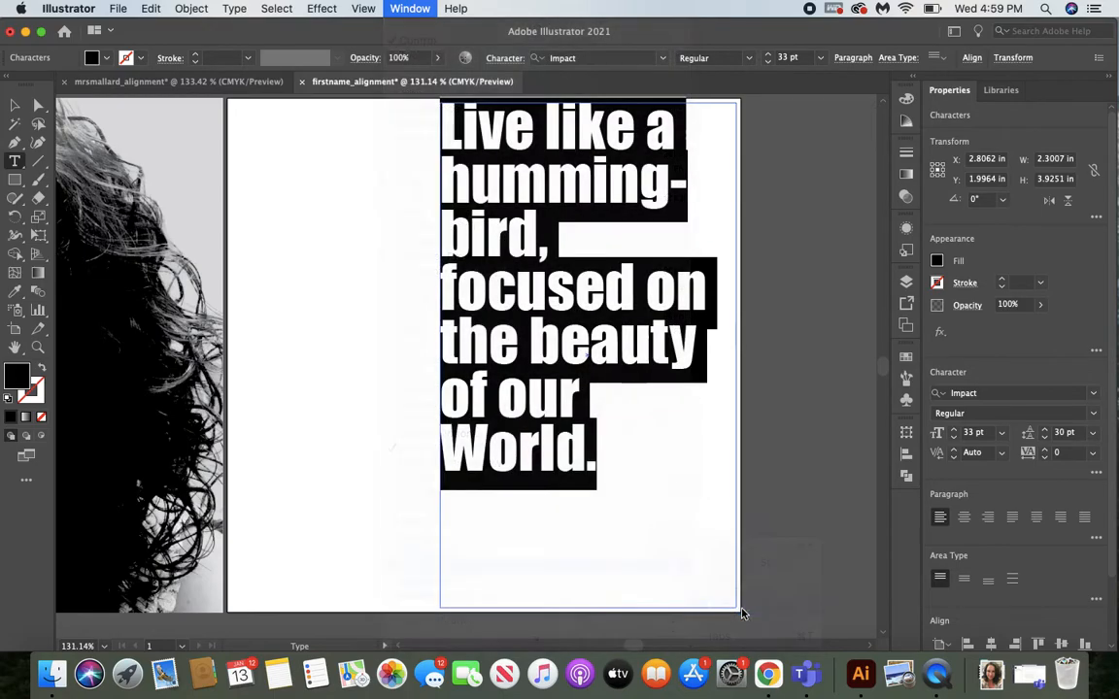
{"action": "left_click_drag", "start_coordinate": [777, 546], "coordinate": [806, 445]}
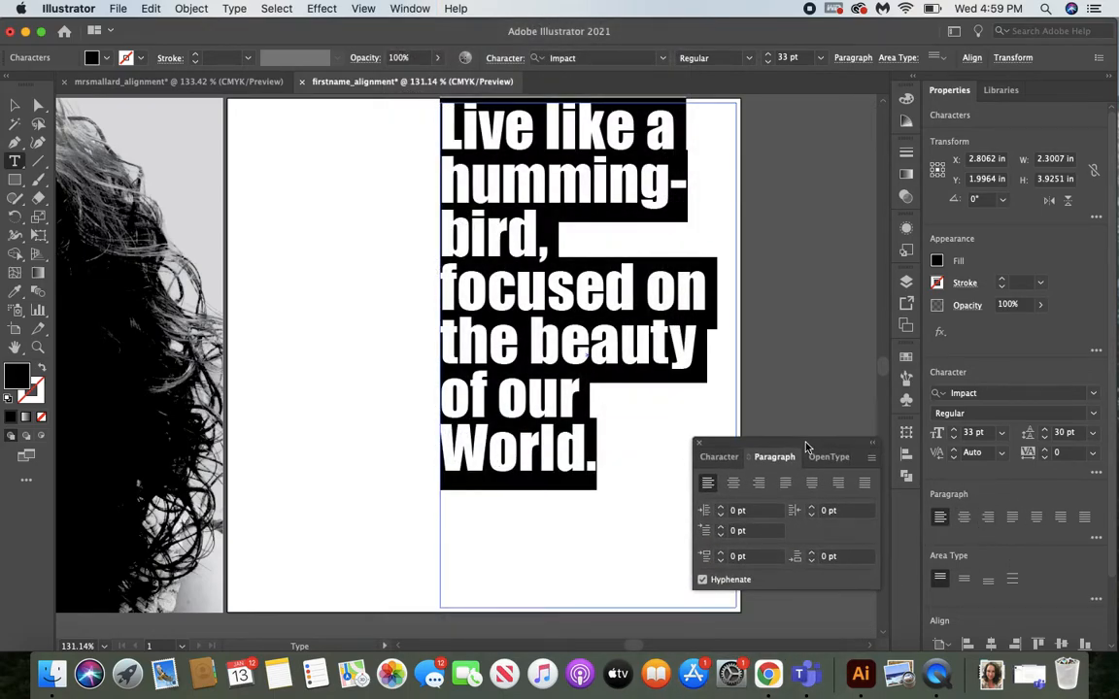
Try center and right alignment on the quote and return it to left alignment.
{"action": "left_click", "coordinate": [733, 485]}
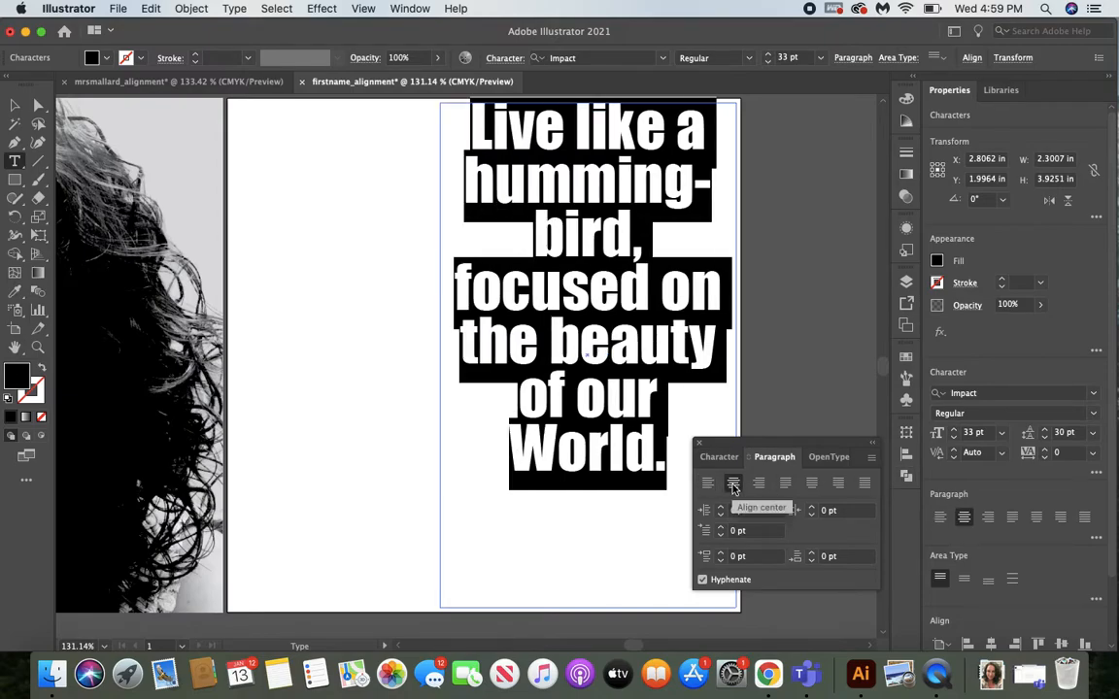
{"action": "left_click", "coordinate": [759, 482]}
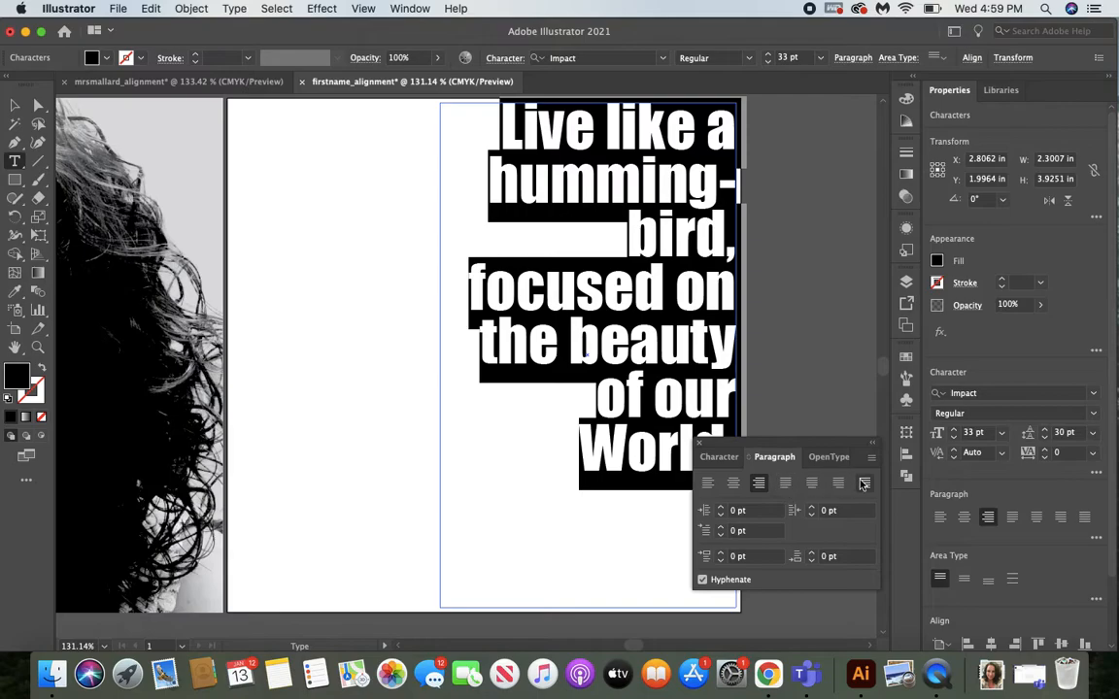
{"action": "left_click", "coordinate": [708, 483]}
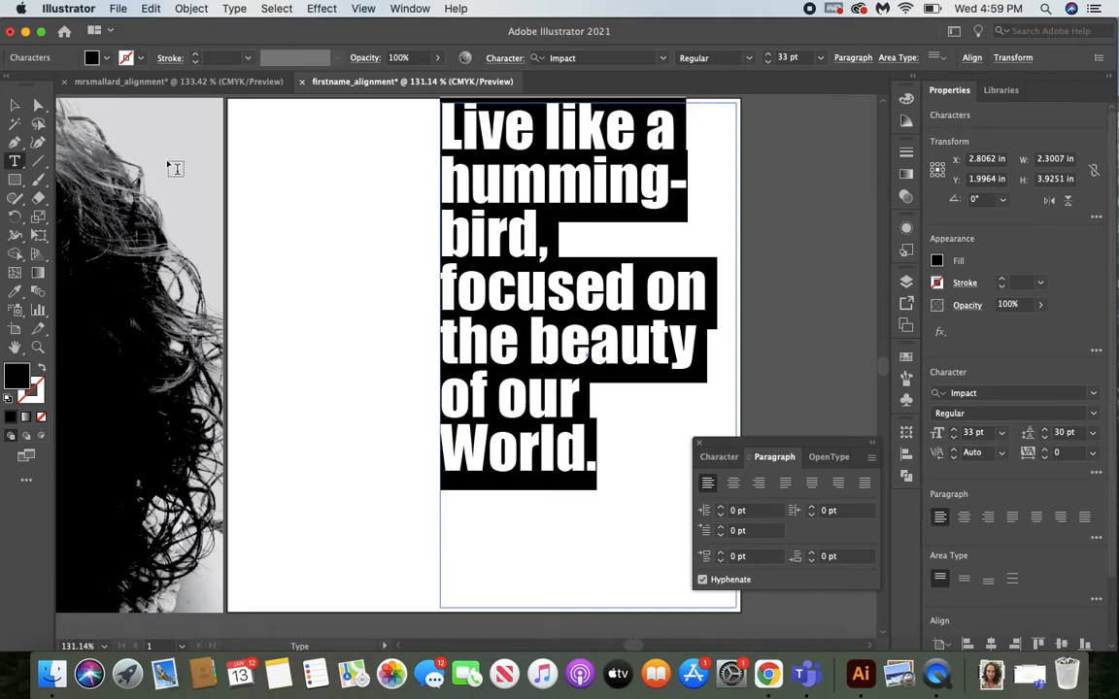
Move the quote's text area to the artboard's left part and align its text right.
{"action": "left_click", "coordinate": [15, 104]}
{"action": "left_click_drag", "start_coordinate": [502, 253], "coordinate": [304, 255]}
{"action": "left_click", "coordinate": [760, 485]}
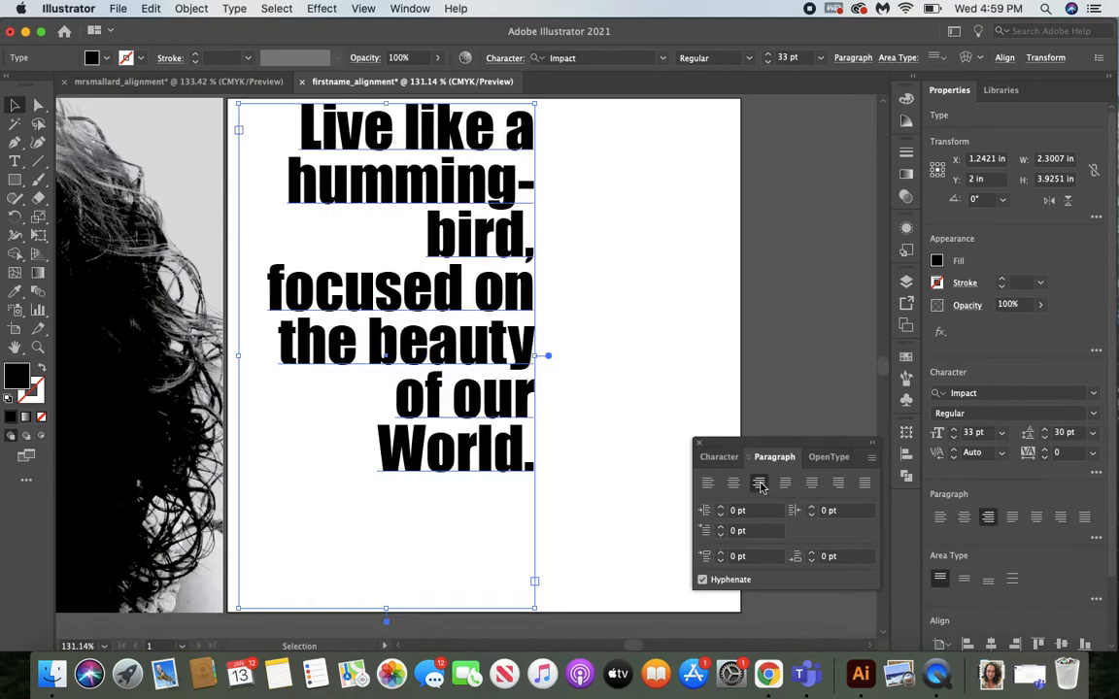
Align the quote's text left, move its text area to the artboard's right part and deselect it.
{"action": "left_click", "coordinate": [708, 483]}
{"action": "left_click_drag", "start_coordinate": [382, 379], "coordinate": [571, 387]}
{"action": "left_click", "coordinate": [386, 415]}
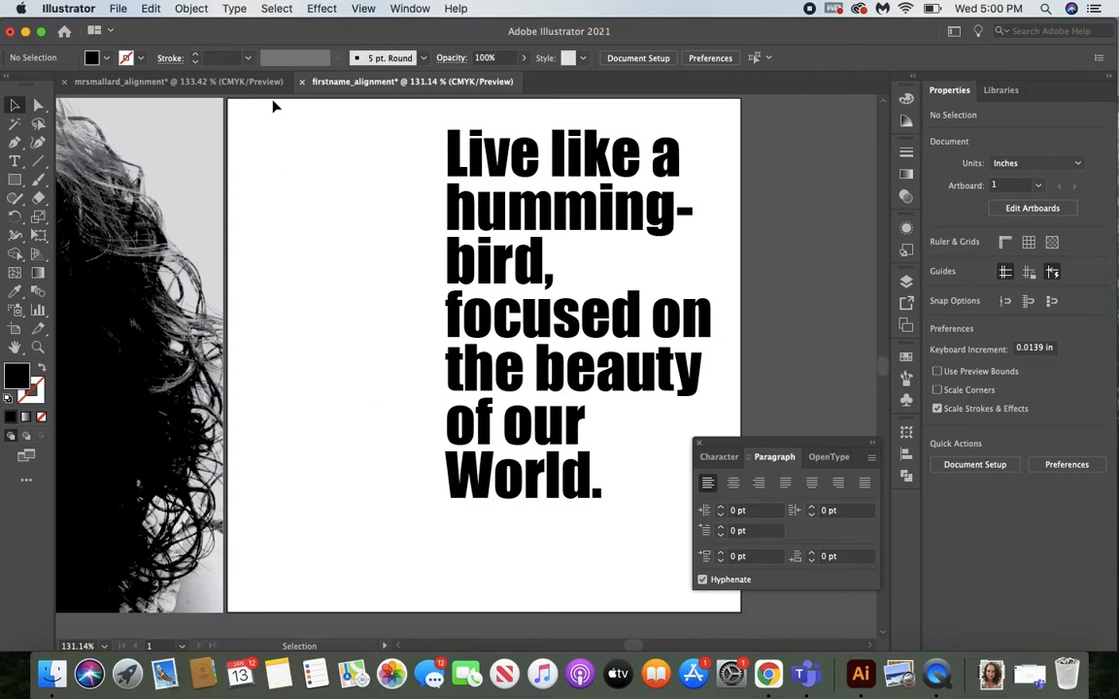
Turn on Auto Spell Check, select the quote and dock the floating Paragraph settings beside the Properties area.
{"action": "left_click", "coordinate": [152, 10]}
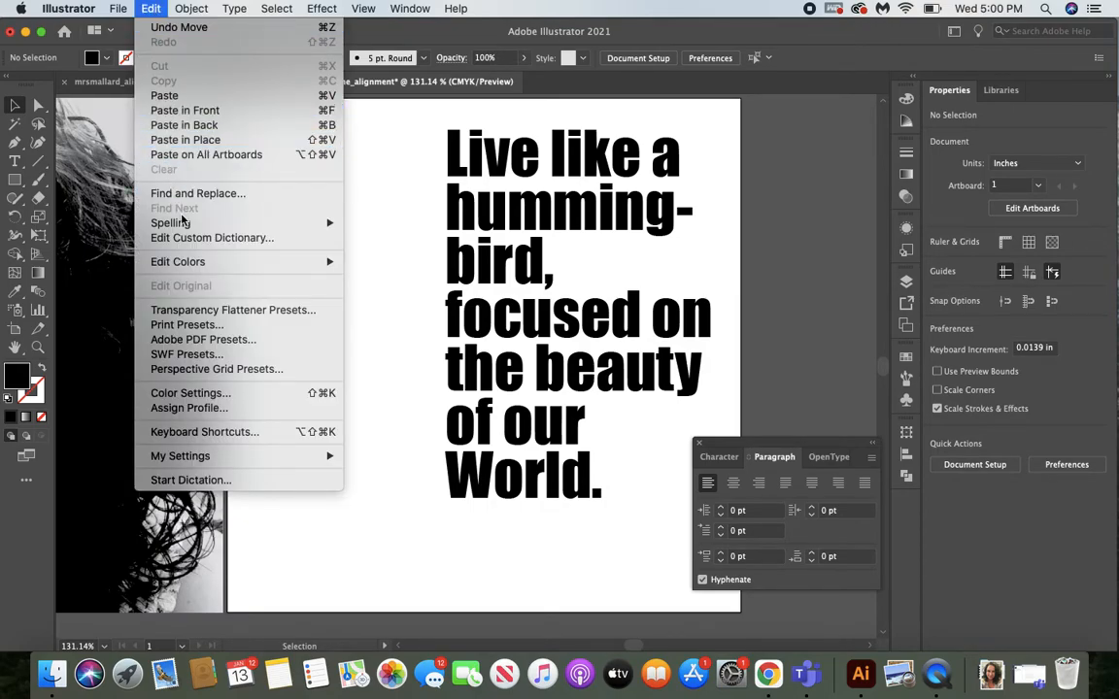
{"action": "mouse_move", "coordinate": [180, 224]}
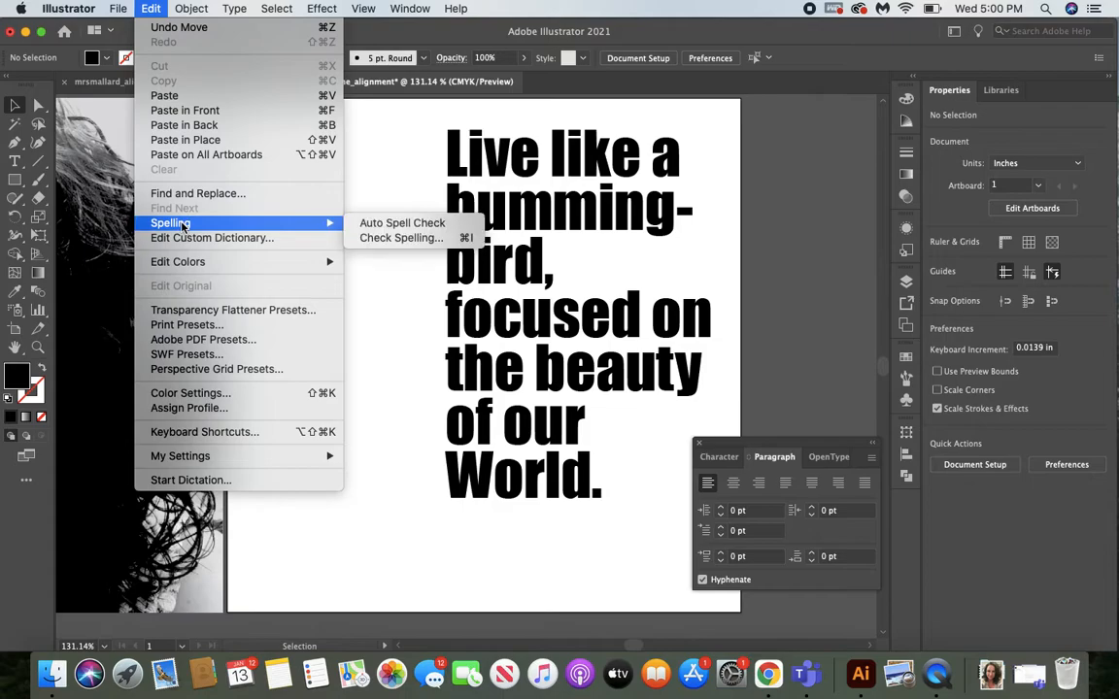
{"action": "left_click", "coordinate": [398, 228]}
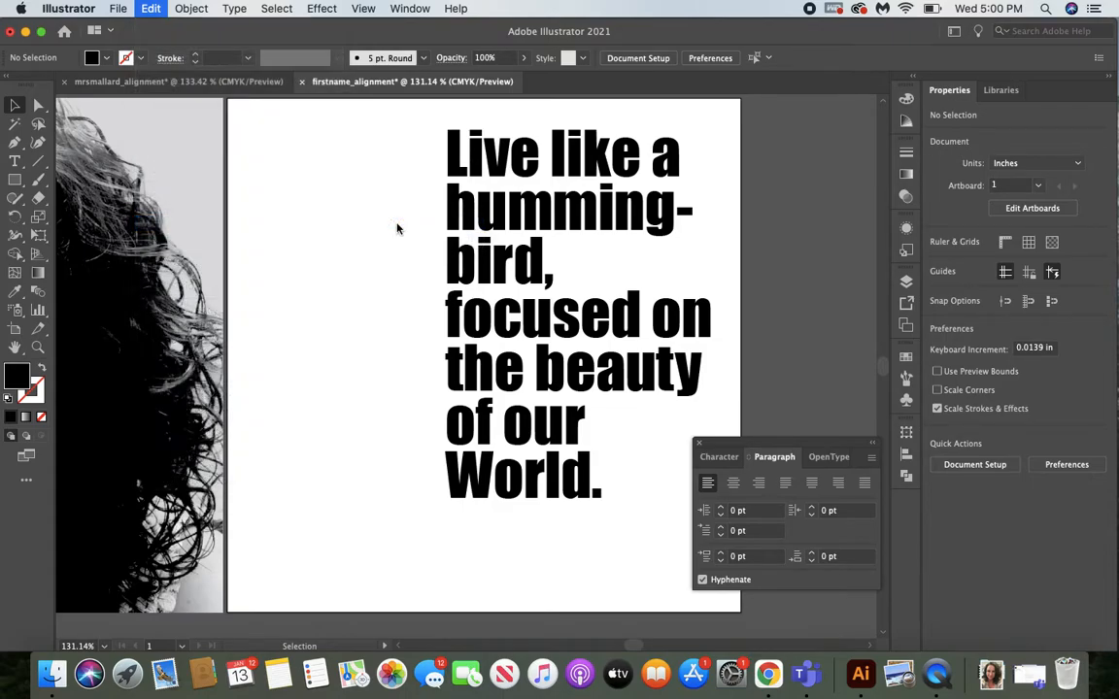
{"action": "left_click", "coordinate": [499, 328]}
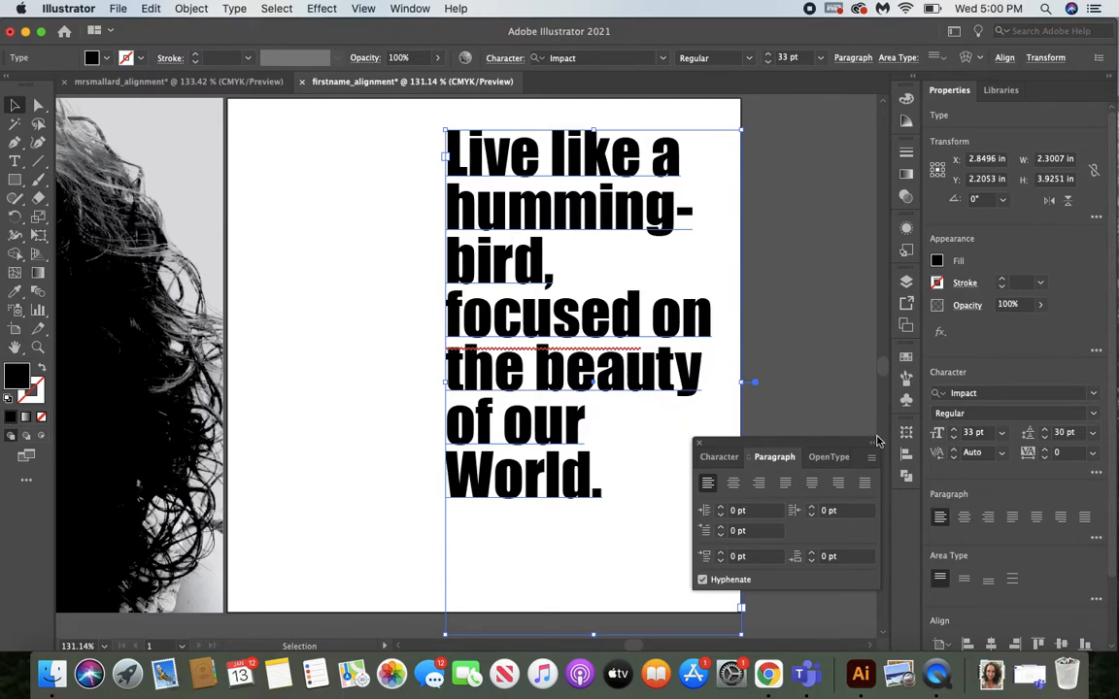
{"action": "left_click_drag", "start_coordinate": [750, 440], "coordinate": [906, 499]}
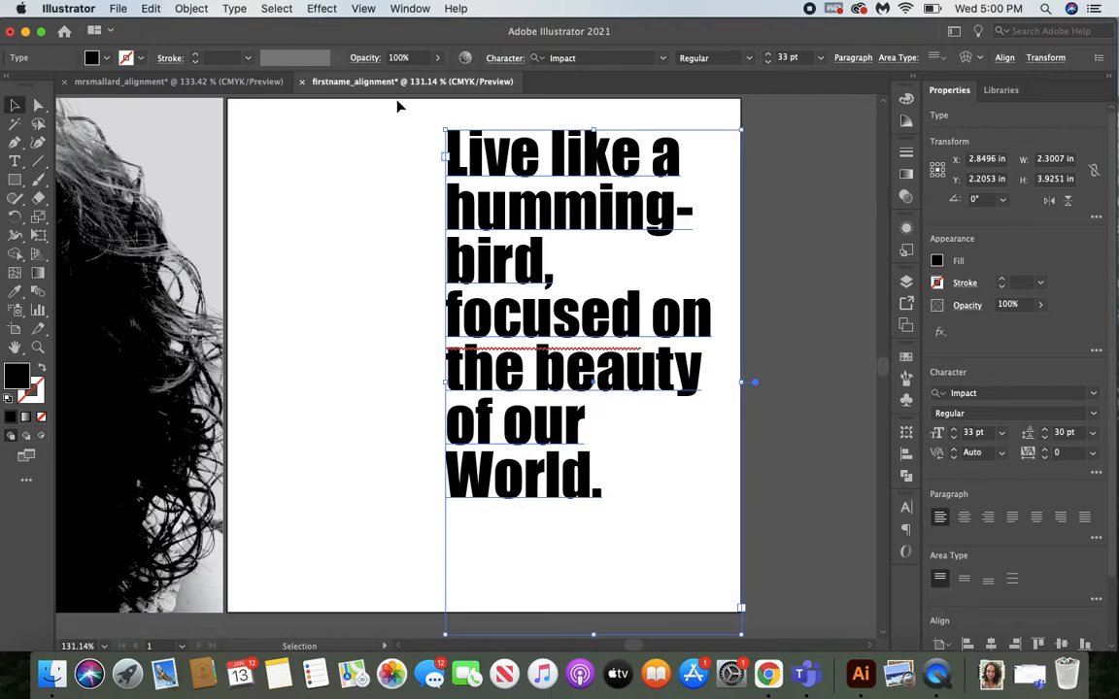
Run a spelling check on the quote, ignoring the capitalization suggestion for "focused", and finish the check.
{"action": "left_click", "coordinate": [117, 9]}
{"action": "mouse_move", "coordinate": [150, 9]}
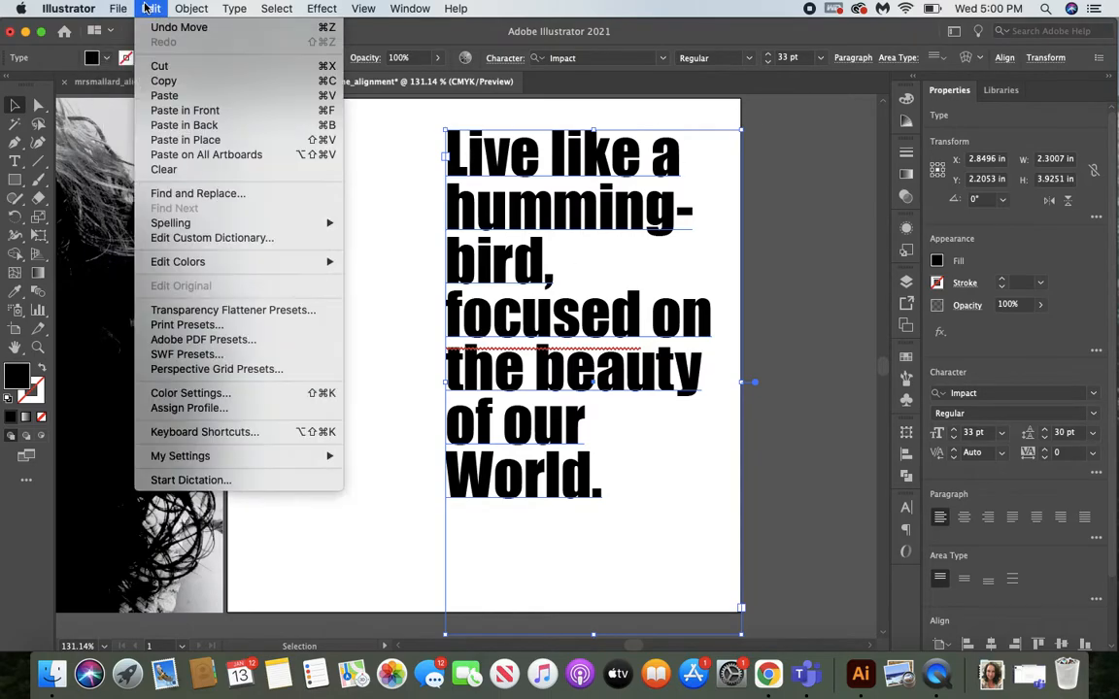
{"action": "mouse_move", "coordinate": [191, 264]}
{"action": "mouse_move", "coordinate": [185, 222]}
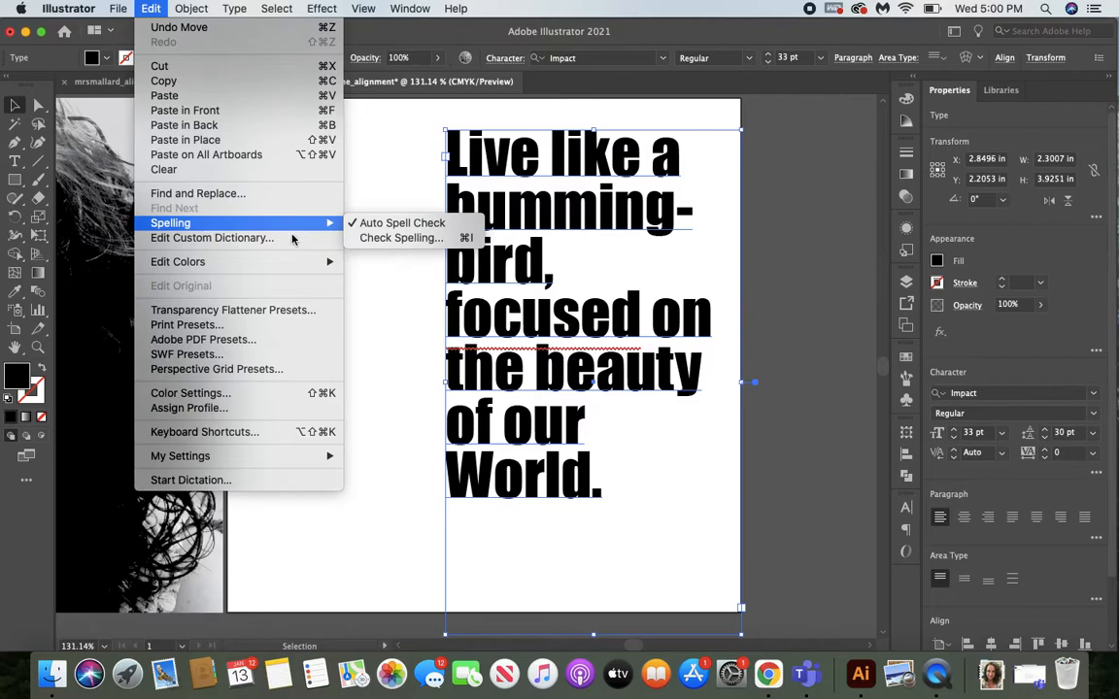
{"action": "left_click", "coordinate": [375, 241]}
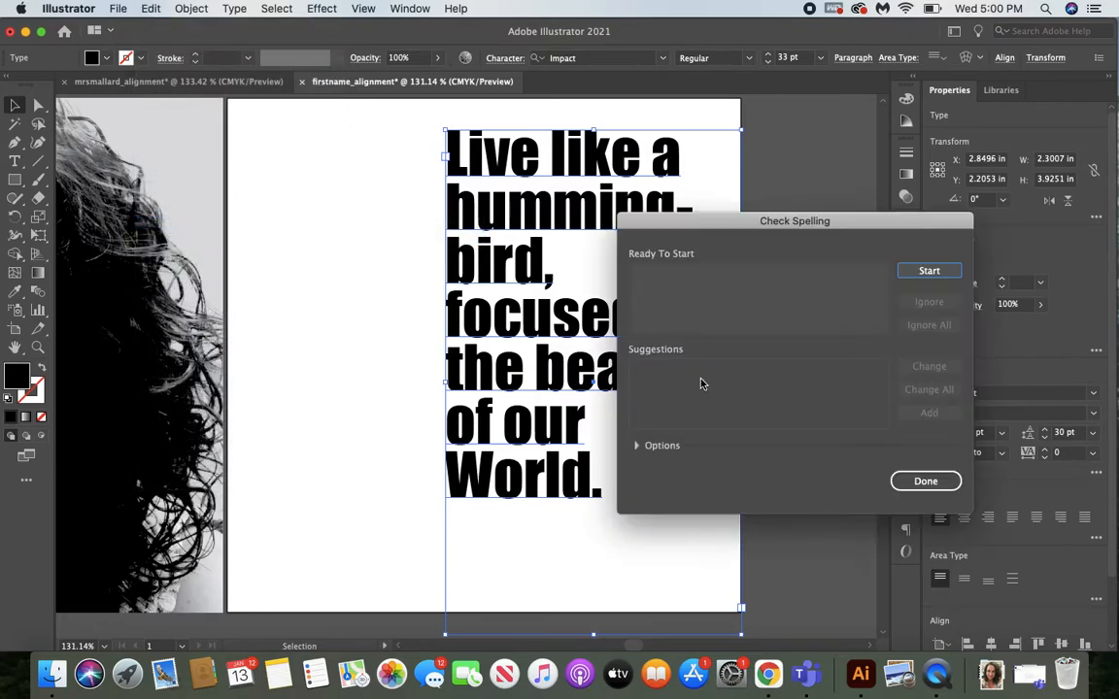
{"action": "left_click_drag", "start_coordinate": [761, 217], "coordinate": [814, 179]}
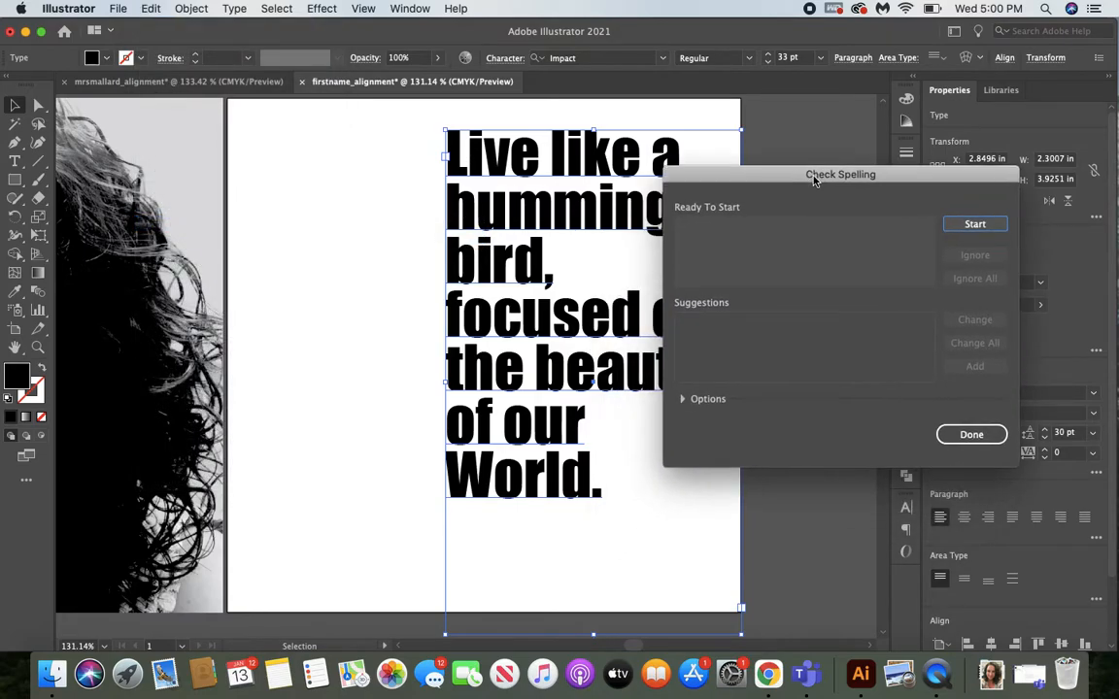
{"action": "left_click", "coordinate": [975, 226]}
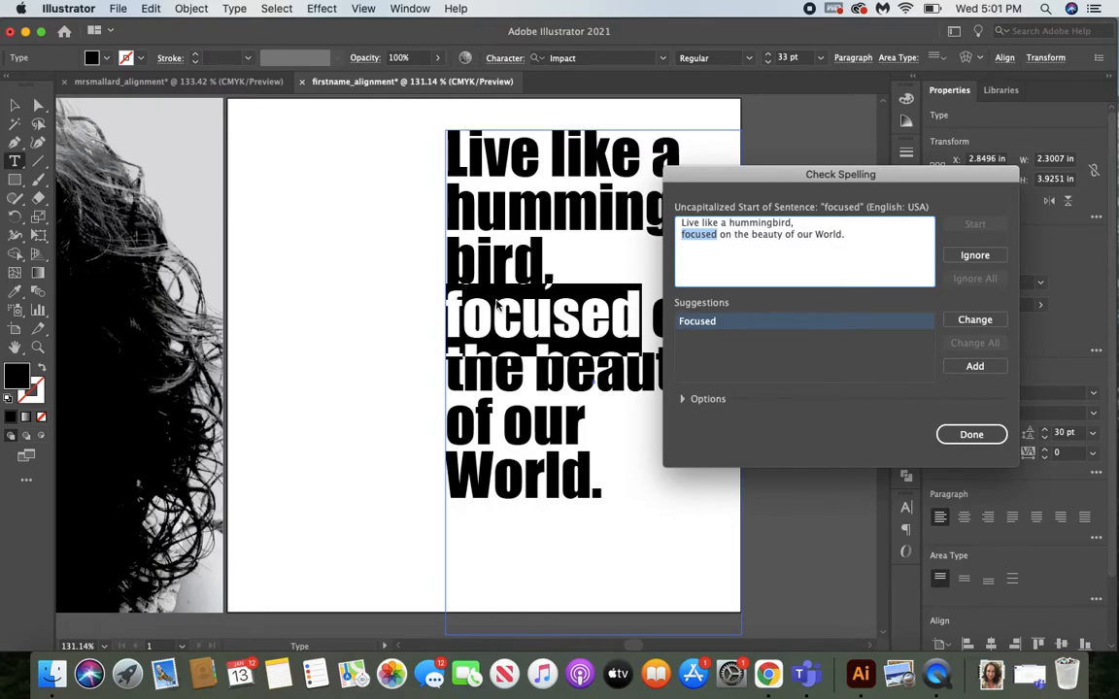
{"action": "left_click", "coordinate": [975, 255]}
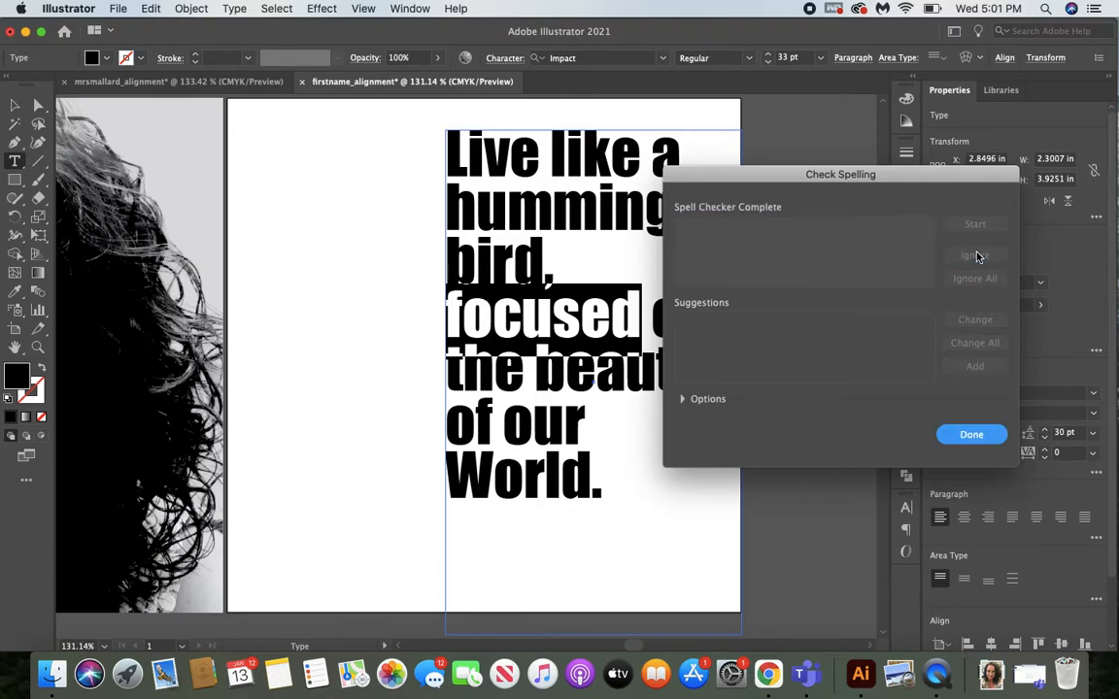
{"action": "left_click", "coordinate": [971, 435]}
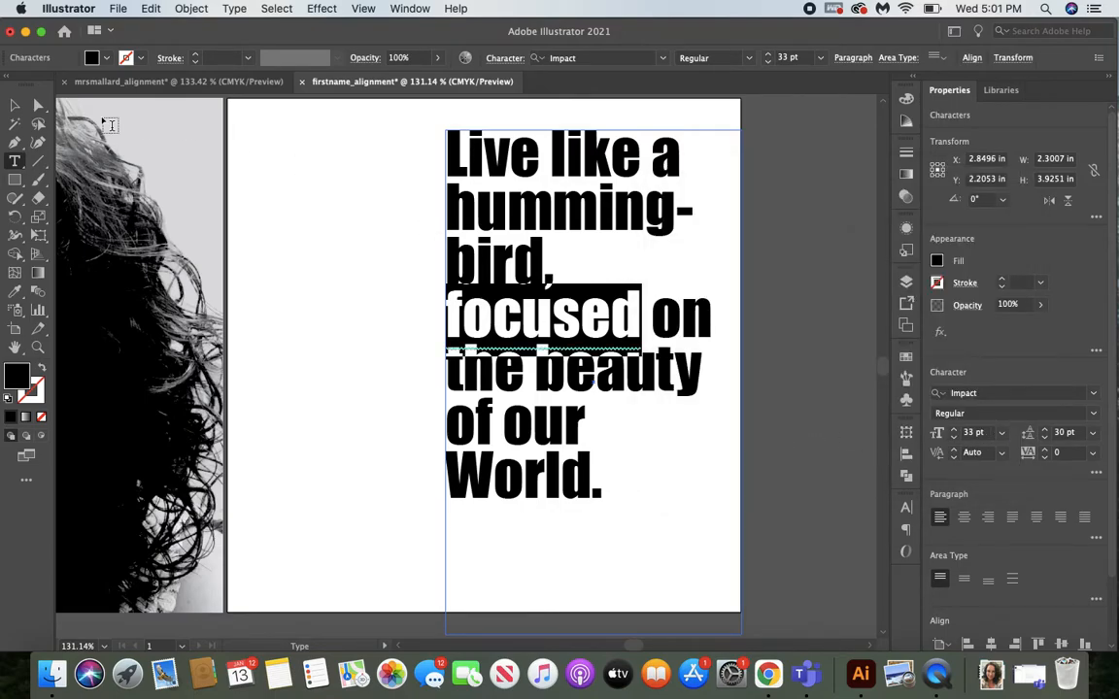
Convert the quote to outlines and move the lettering slightly down.
{"action": "left_click", "coordinate": [15, 105]}
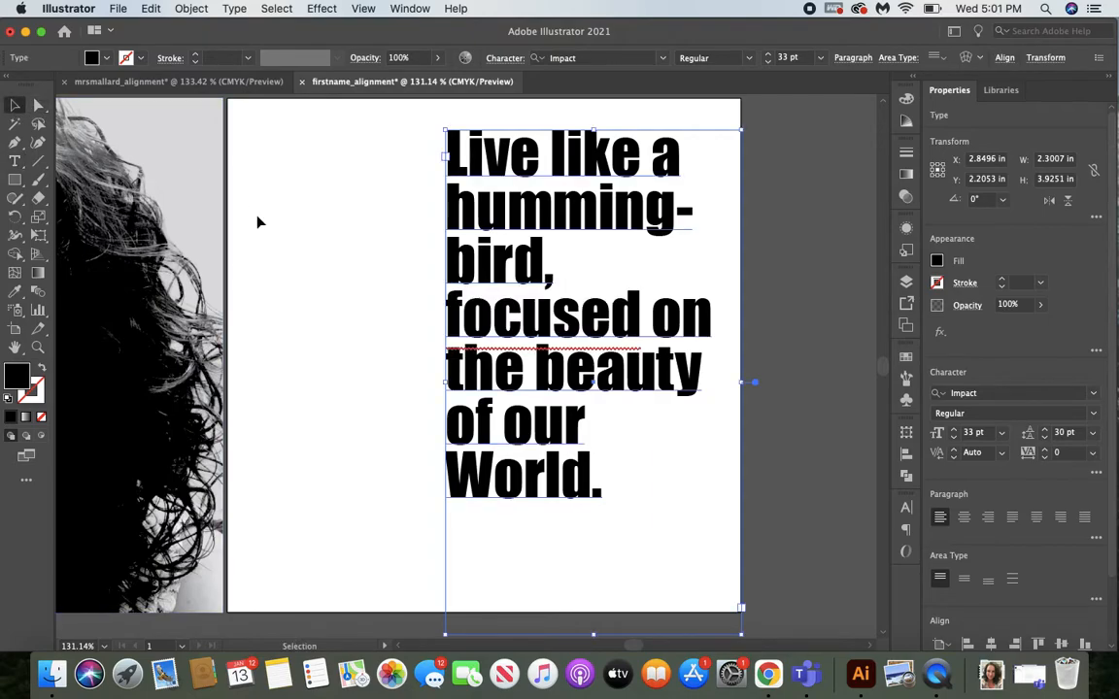
{"action": "left_click", "coordinate": [236, 9]}
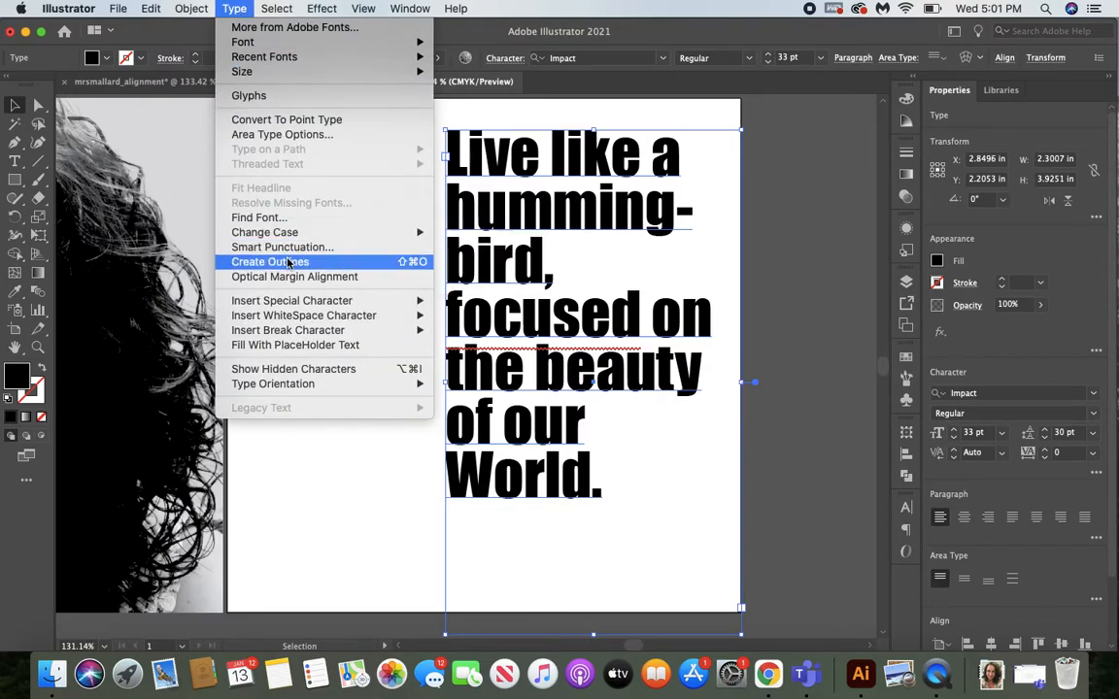
{"action": "left_click", "coordinate": [313, 267]}
{"action": "mouse_move", "coordinate": [490, 332]}
{"action": "left_mouse_down"}
{"action": "mouse_move", "coordinate": [488, 364]}
{"action": "mouse_move", "coordinate": [490, 349]}
{"action": "left_mouse_up"}
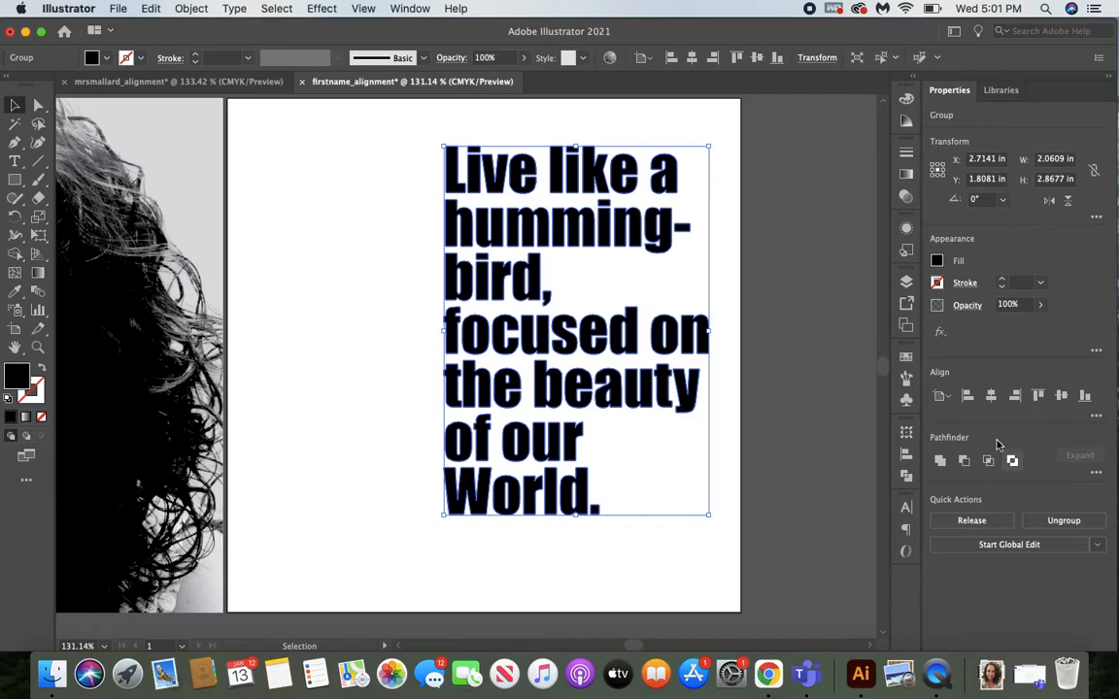
Make the outlined quote lettering into a compound path.
{"action": "left_click", "coordinate": [190, 10]}
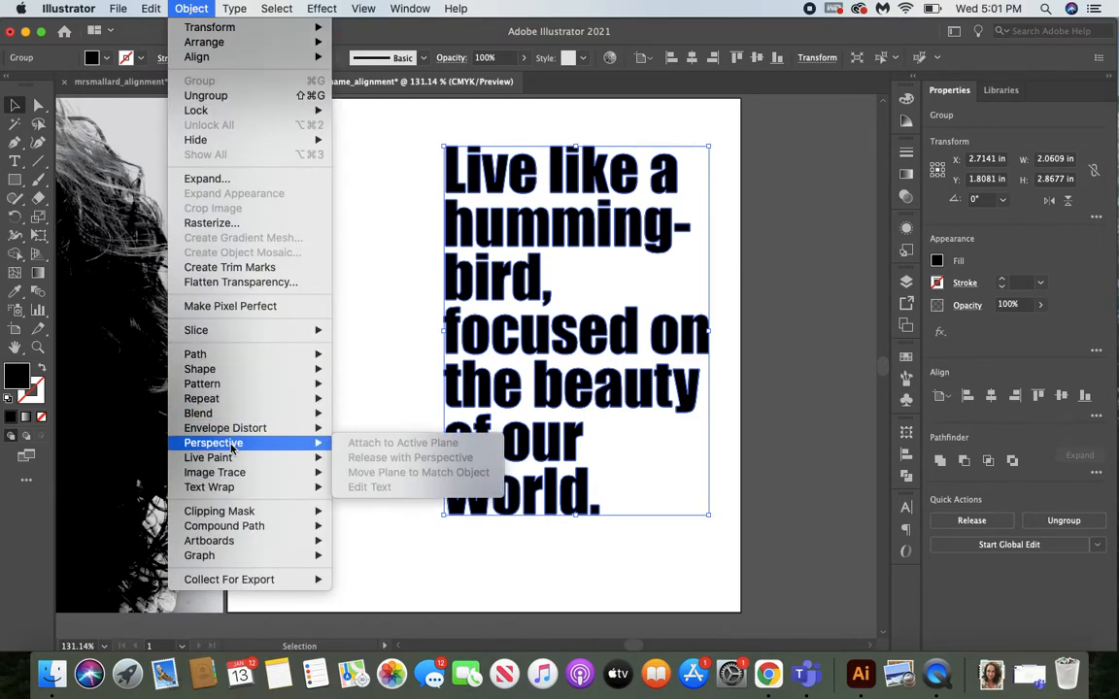
{"action": "mouse_move", "coordinate": [242, 529]}
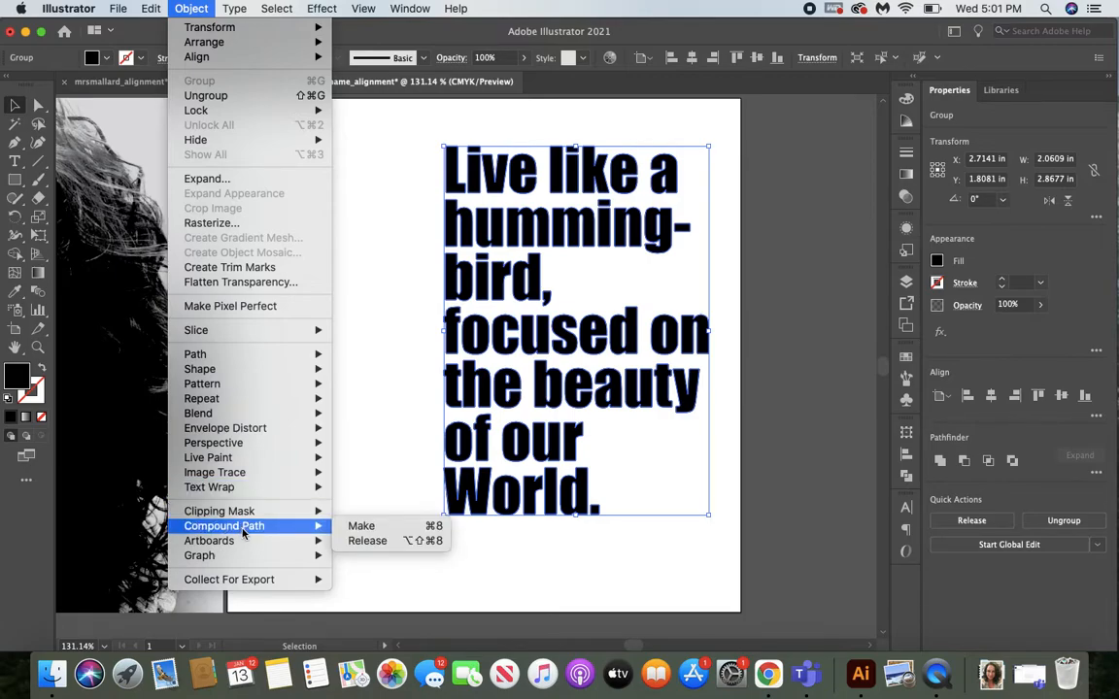
{"action": "left_click", "coordinate": [359, 526]}
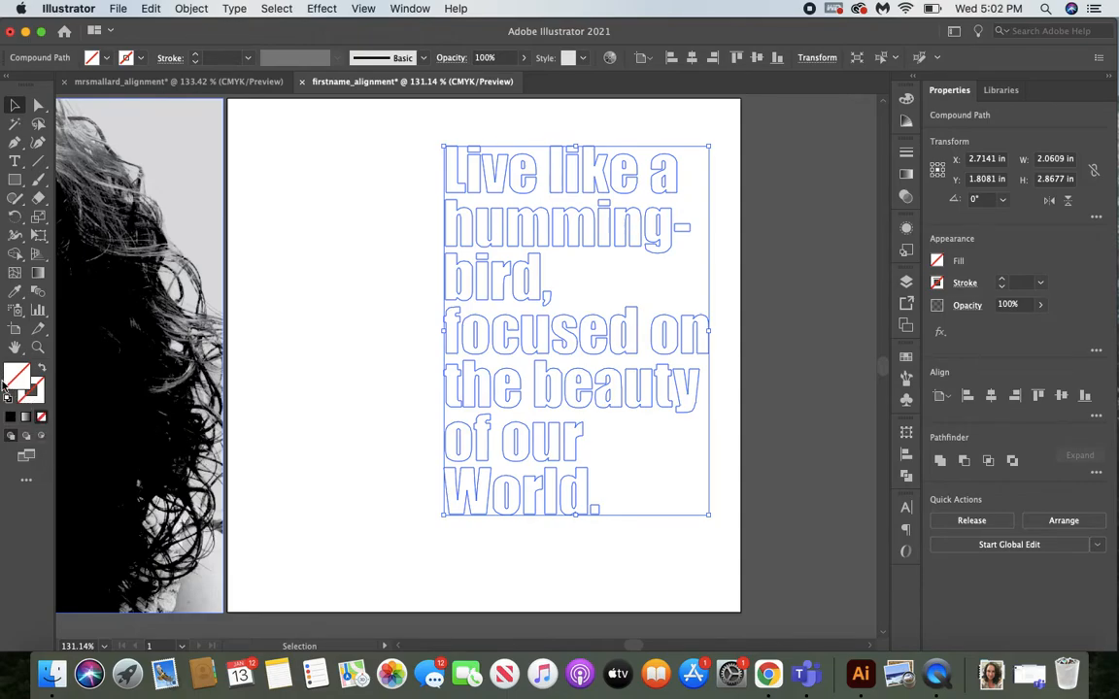
Switch the quote lettering to Draw Inside mode and paste a copy of the grayscale photo into it.
{"action": "left_click", "coordinate": [41, 441]}
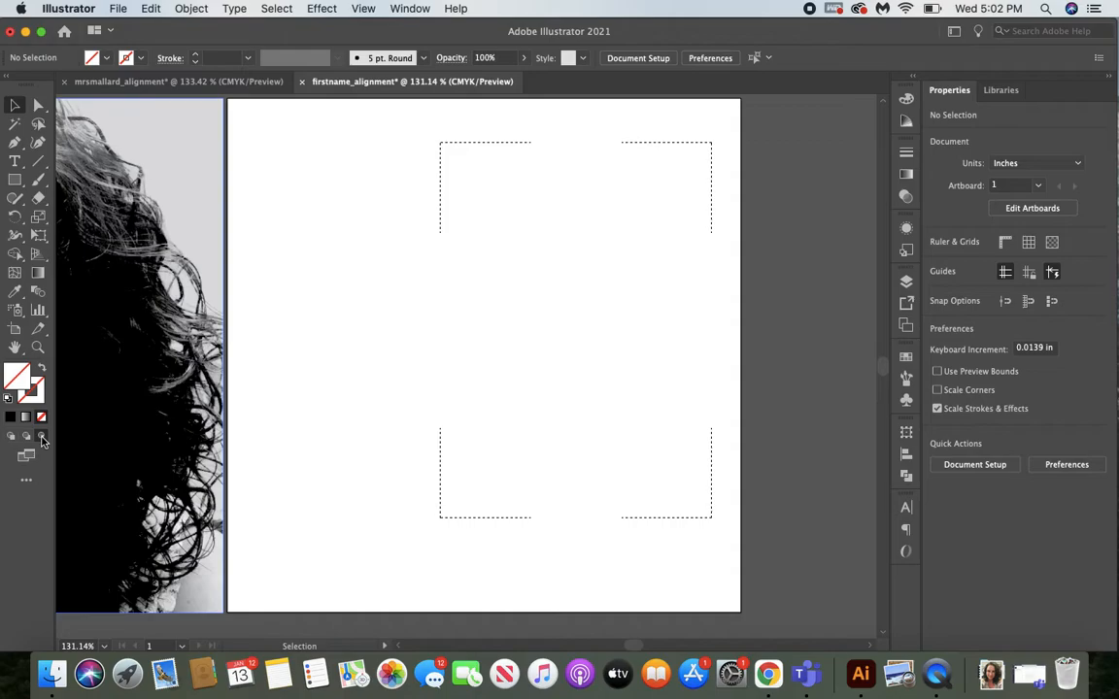
{"action": "left_click", "coordinate": [134, 441]}
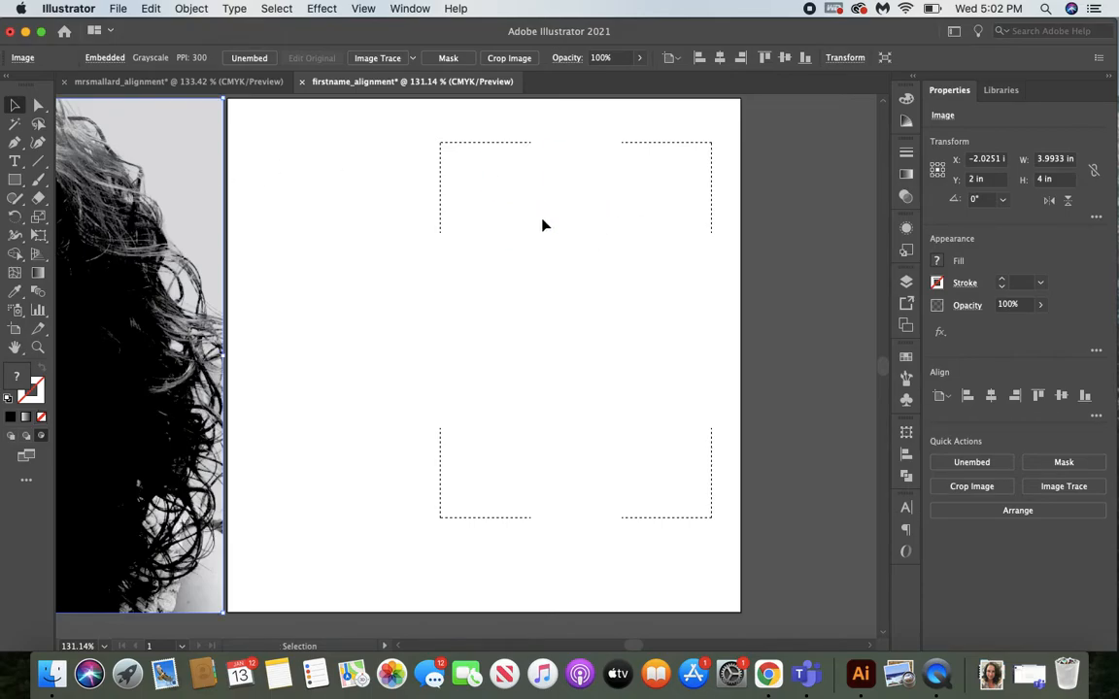
{"action": "left_click", "coordinate": [543, 225]}
{"action": "left_click", "coordinate": [542, 222]}
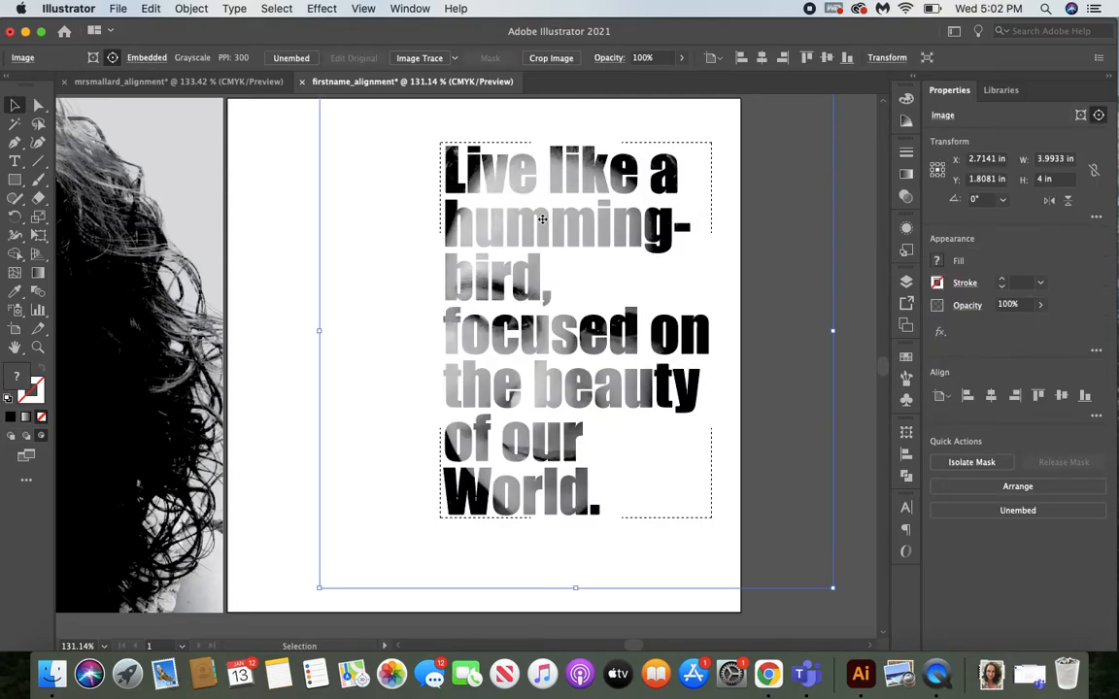
Try shifting the pasted photo sideways in both directions inside the lettering.
{"action": "key", "text": "Left"}
{"action": "key", "text": "Left"}
{"action": "key", "text": "Left"}
{"action": "key", "text": "Left"}
{"action": "key", "text": "Left"}
{"action": "key", "text": "Left"}
{"action": "key", "text": "Left"}
{"action": "key", "text": "Left"}
{"action": "key", "text": "Left"}
{"action": "key", "text": "Left"}
{"action": "key", "text": "Left"}
{"action": "key", "text": "Left"}
{"action": "key", "text": "Left"}
{"action": "key", "text": "Left"}
{"action": "key", "text": "Left"}
{"action": "key", "text": "Left"}
{"action": "key", "text": "Left"}
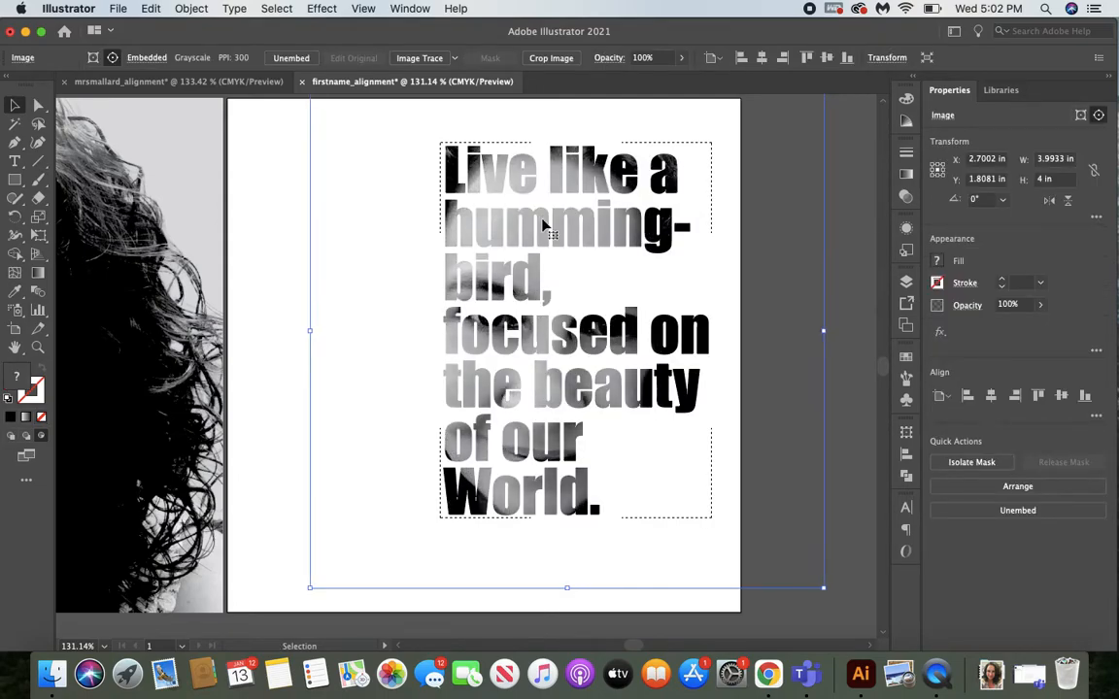
{"action": "key", "text": "Left"}
{"action": "key", "text": "Left"}
{"action": "key", "text": "Left"}
{"action": "key", "text": "Left"}
{"action": "key", "text": "Left"}
{"action": "key", "text": "Left"}
{"action": "key", "text": "Left"}
{"action": "key", "text": "Left"}
{"action": "key", "text": "Left"}
{"action": "key", "text": "Left"}
{"action": "key", "text": "Left"}
{"action": "key", "text": "Left"}
{"action": "key", "text": "Left"}
{"action": "key", "text": "Left"}
{"action": "key", "text": "Left"}
{"action": "key", "text": "Left"}
{"action": "key", "text": "Left"}
{"action": "key", "text": "Left"}
{"action": "key", "text": "Left"}
{"action": "key", "text": "Left"}
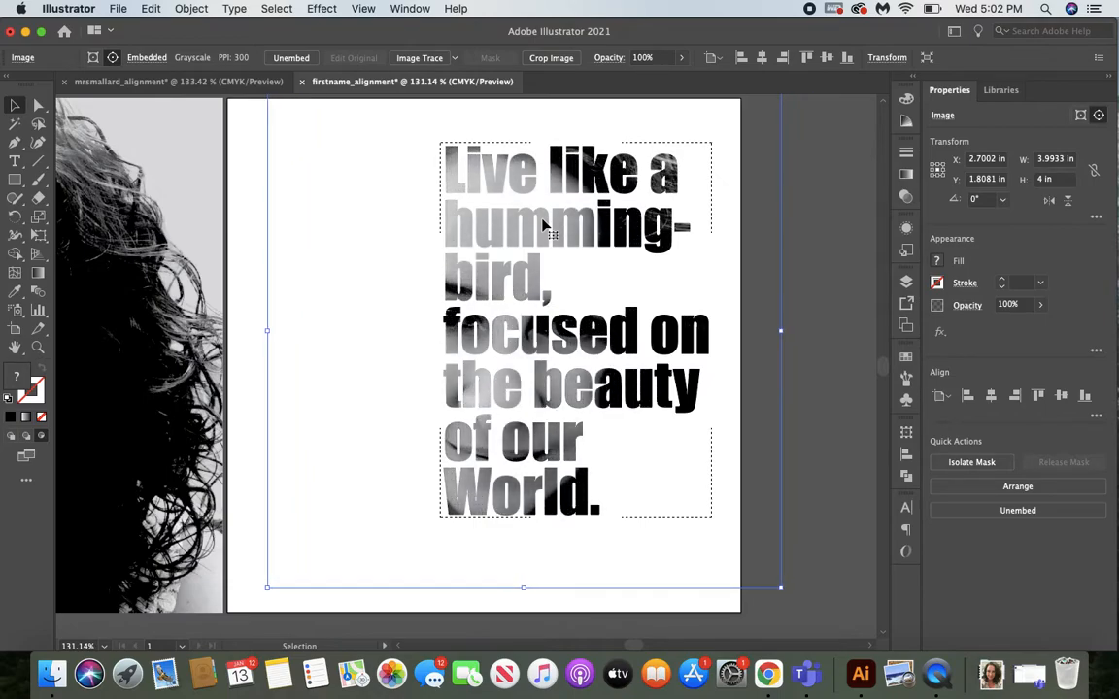
{"action": "key", "text": "Right"}
{"action": "key", "text": "Right"}
{"action": "key", "text": "Right"}
{"action": "key", "text": "Right"}
{"action": "key", "text": "Right"}
{"action": "key", "text": "Right"}
{"action": "key", "text": "Right"}
{"action": "key", "text": "Right"}
{"action": "key", "text": "Right"}
{"action": "key", "text": "Right"}
{"action": "key", "text": "Right"}
{"action": "key", "text": "Right"}
{"action": "key", "text": "Right"}
{"action": "key", "text": "Right"}
{"action": "key", "text": "Right"}
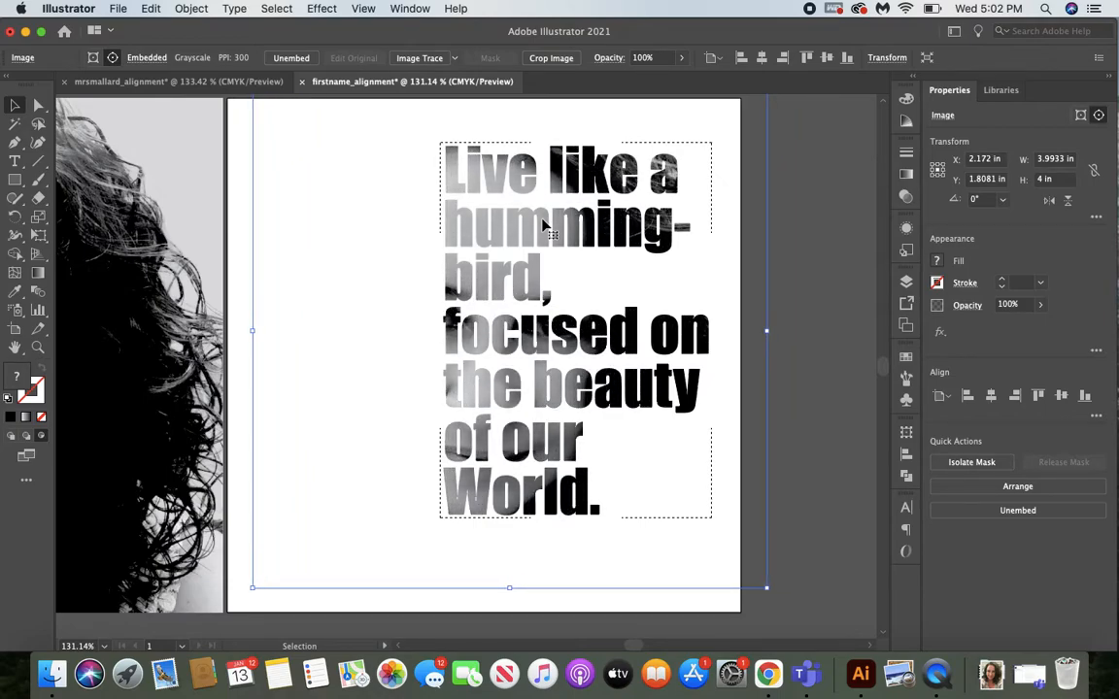
{"action": "key", "text": "Right"}
{"action": "key", "text": "Right"}
{"action": "key", "text": "Right"}
{"action": "key", "text": "Right"}
{"action": "key", "text": "Right"}
{"action": "key", "text": "Right"}
{"action": "key", "text": "Right"}
{"action": "key", "text": "Right"}
{"action": "key", "text": "Right"}
{"action": "key", "text": "Right"}
{"action": "key", "text": "Right"}
{"action": "key", "text": "Right"}
{"action": "key", "text": "Right"}
{"action": "key", "text": "Right"}
{"action": "key", "text": "Right"}
{"action": "key", "text": "Right"}
{"action": "key", "text": "Right"}
{"action": "key", "text": "Right"}
{"action": "key", "text": "Right"}
{"action": "key", "text": "Right"}
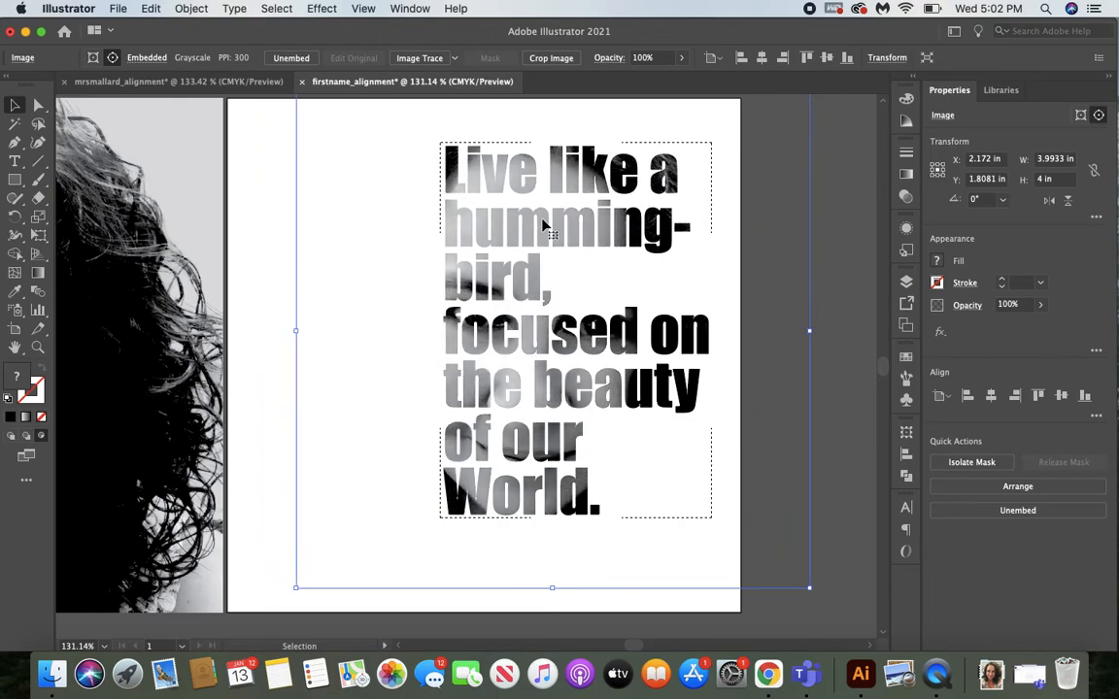
{"action": "key", "text": "Right"}
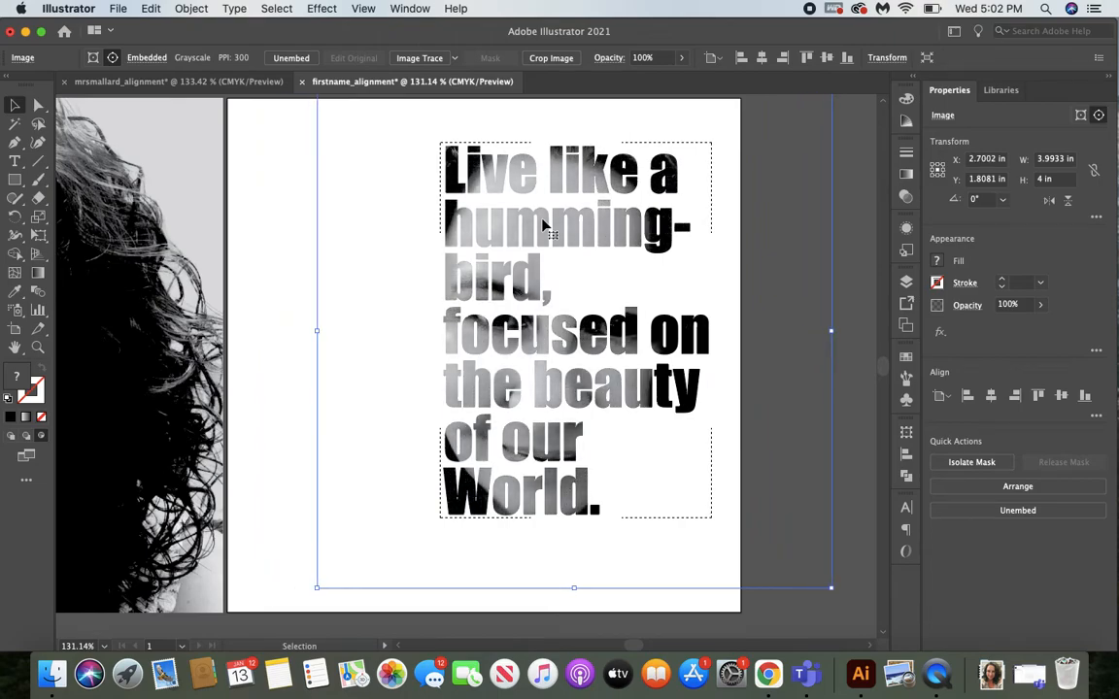
Nudge the photo inside the lettering until its frame matches the artboard, at about X 1.99 in and Y 1.99 in, and return to Draw Normal mode.
{"action": "key", "text": "Left"}
{"action": "key", "text": "Left"}
{"action": "key", "text": "Left"}
{"action": "key", "text": "Left"}
{"action": "key", "text": "Left"}
{"action": "key", "text": "Left"}
{"action": "key", "text": "Left"}
{"action": "key", "text": "Left"}
{"action": "key", "text": "Left"}
{"action": "key", "text": "Left"}
{"action": "key", "text": "Left"}
{"action": "key", "text": "Left"}
{"action": "key", "text": "Left"}
{"action": "key", "text": "Left"}
{"action": "key", "text": "Left"}
{"action": "key", "text": "Left"}
{"action": "key", "text": "Left"}
{"action": "key", "text": "Left"}
{"action": "key", "text": "Left"}
{"action": "key", "text": "Left"}
{"action": "key", "text": "Left"}
{"action": "key", "text": "Left"}
{"action": "key", "text": "Left"}
{"action": "key", "text": "Left"}
{"action": "key", "text": "Left"}
{"action": "key", "text": "Left"}
{"action": "key", "text": "Left"}
{"action": "key", "text": "Left"}
{"action": "key", "text": "Left"}
{"action": "key", "text": "Left"}
{"action": "key", "text": "Left"}
{"action": "key", "text": "Left"}
{"action": "key", "text": "Left"}
{"action": "key", "text": "Left"}
{"action": "key", "text": "Left"}
{"action": "key", "text": "Left"}
{"action": "key", "text": "Left"}
{"action": "key", "text": "Left"}
{"action": "key", "text": "Left"}
{"action": "key", "text": "Left"}
{"action": "key", "text": "Left"}
{"action": "key", "text": "Left"}
{"action": "key", "text": "Left"}
{"action": "key", "text": "Left"}
{"action": "key", "text": "Left"}
{"action": "key", "text": "Down"}
{"action": "key", "text": "Down"}
{"action": "key", "text": "Down"}
{"action": "key", "text": "Down"}
{"action": "key", "text": "Down"}
{"action": "key", "text": "Down"}
{"action": "key", "text": "Down"}
{"action": "key", "text": "Down"}
{"action": "key", "text": "Down"}
{"action": "key", "text": "Down"}
{"action": "key", "text": "Down"}
{"action": "key", "text": "Down"}
{"action": "key", "text": "Down"}
{"action": "key", "text": "Down"}
{"action": "key", "text": "Down"}
{"action": "key", "text": "Down"}
{"action": "key", "text": "Down"}
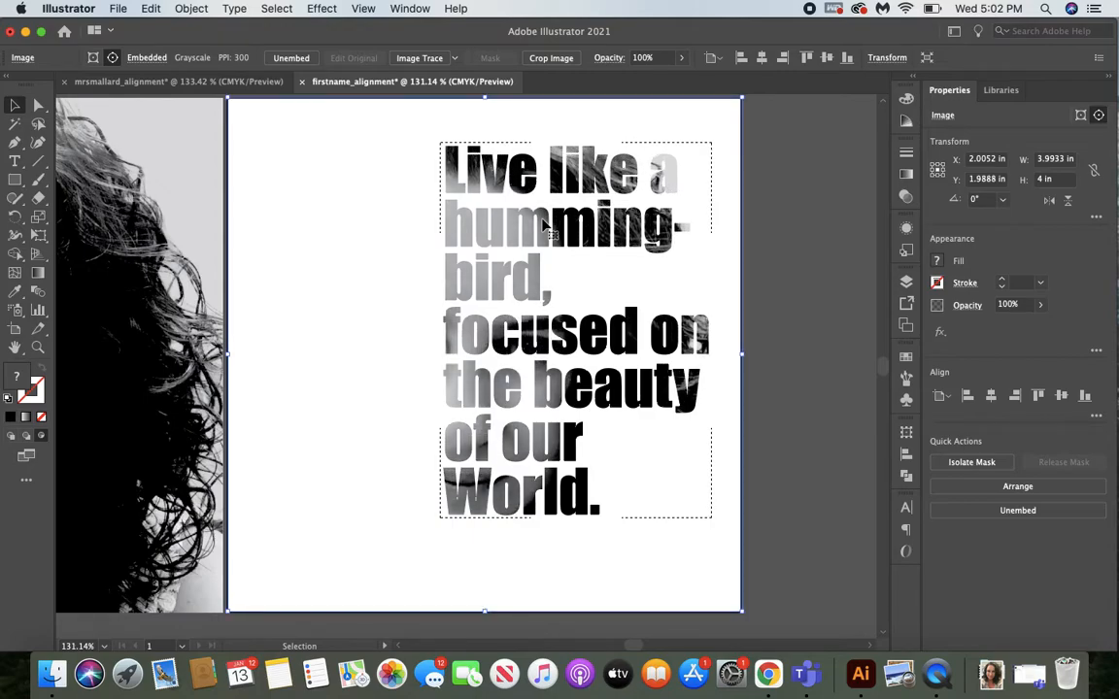
{"action": "key", "text": "Left"}
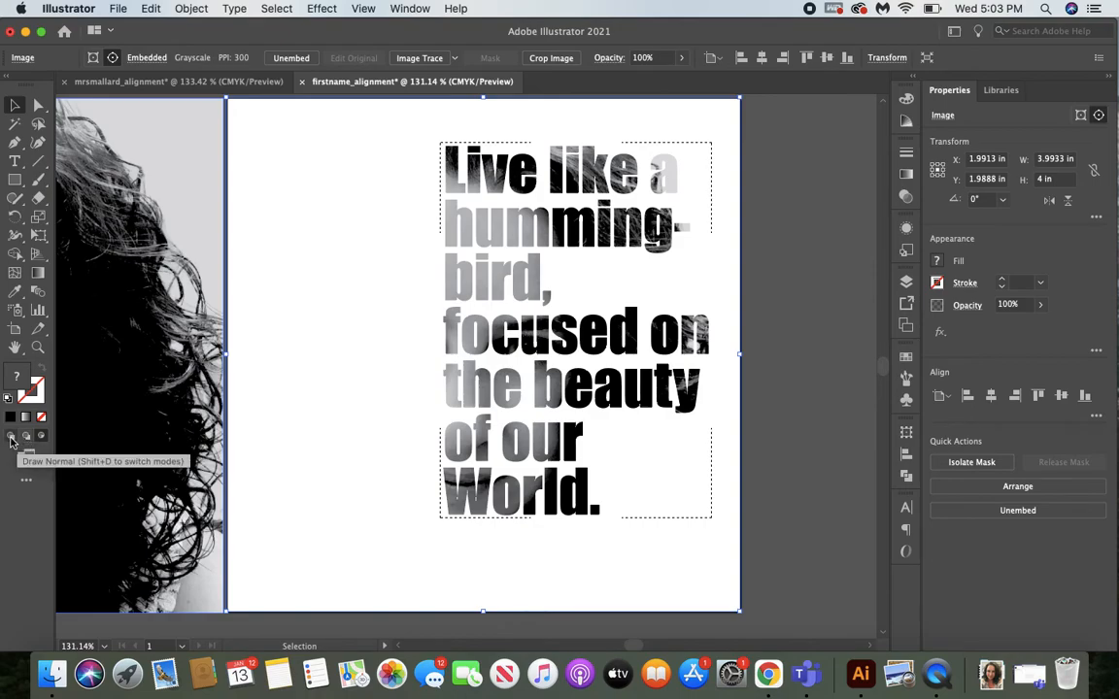
{"action": "left_click", "coordinate": [12, 442]}
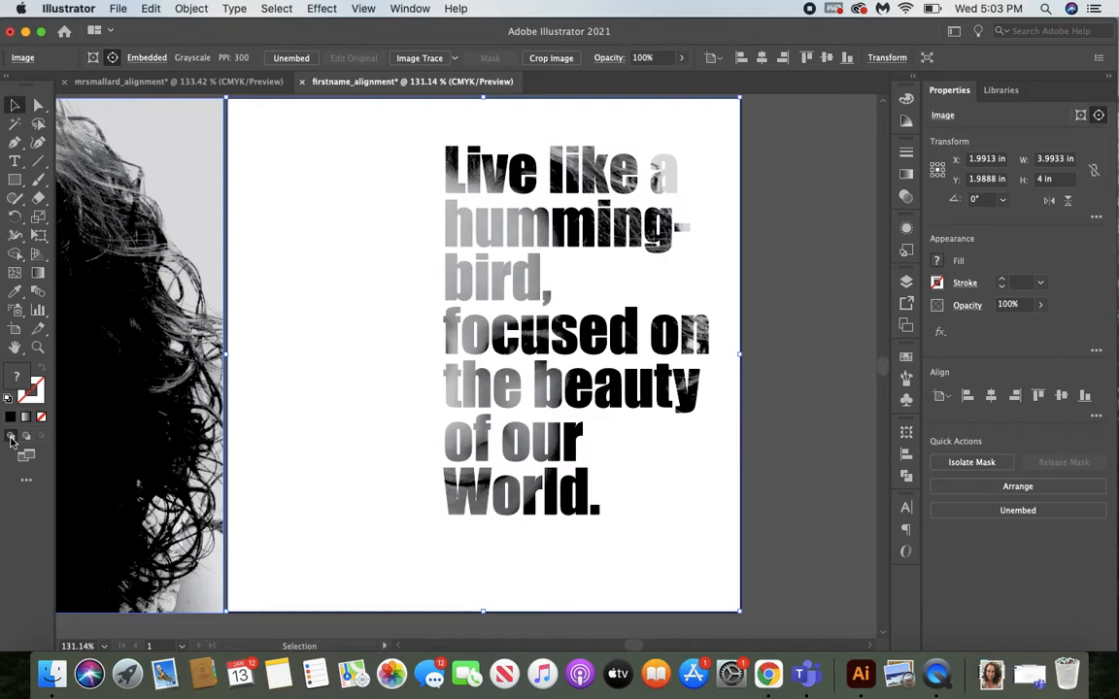
Move the original photo onto the artboard and crop it to its left part, about 1.62 in wide, ending where the quote begins.
{"action": "left_click_drag", "start_coordinate": [117, 354], "coordinate": [643, 370]}
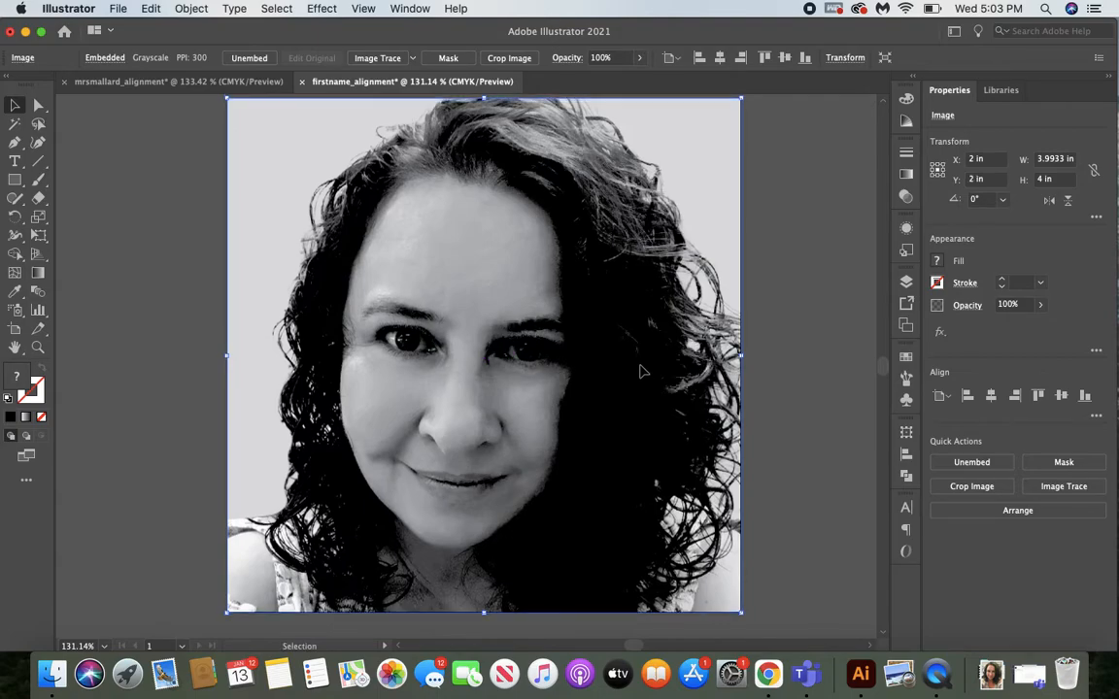
{"action": "left_click", "coordinate": [522, 59]}
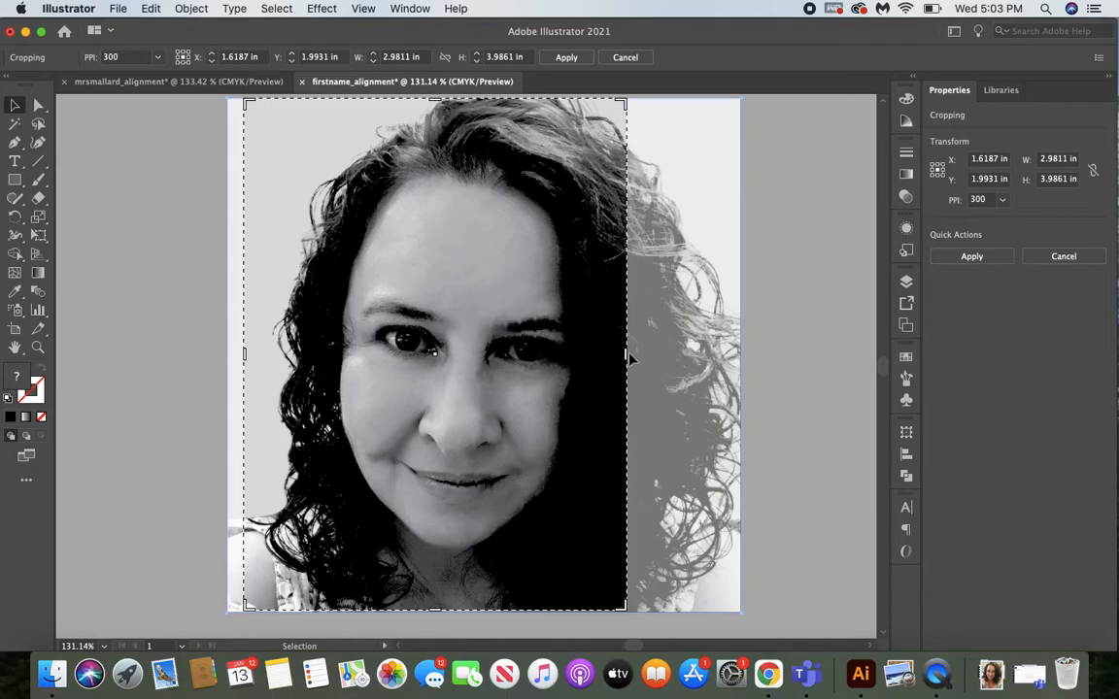
{"action": "left_click_drag", "start_coordinate": [626, 354], "coordinate": [435, 354]}
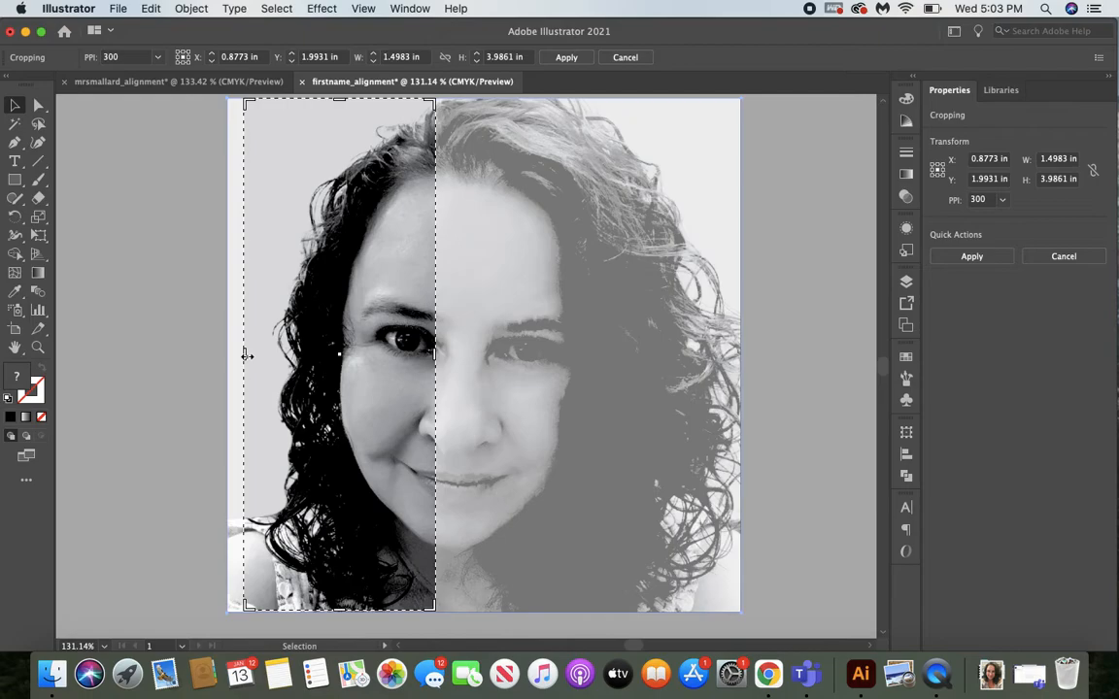
{"action": "left_click_drag", "start_coordinate": [246, 356], "coordinate": [230, 355]}
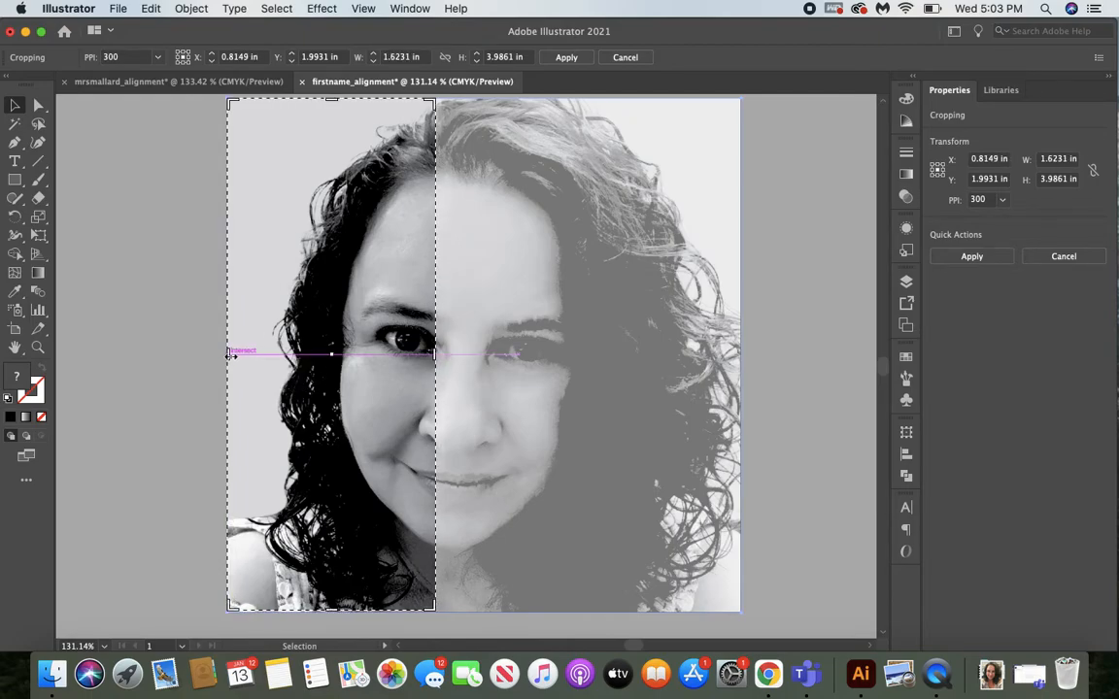
{"action": "left_click", "coordinate": [584, 61]}
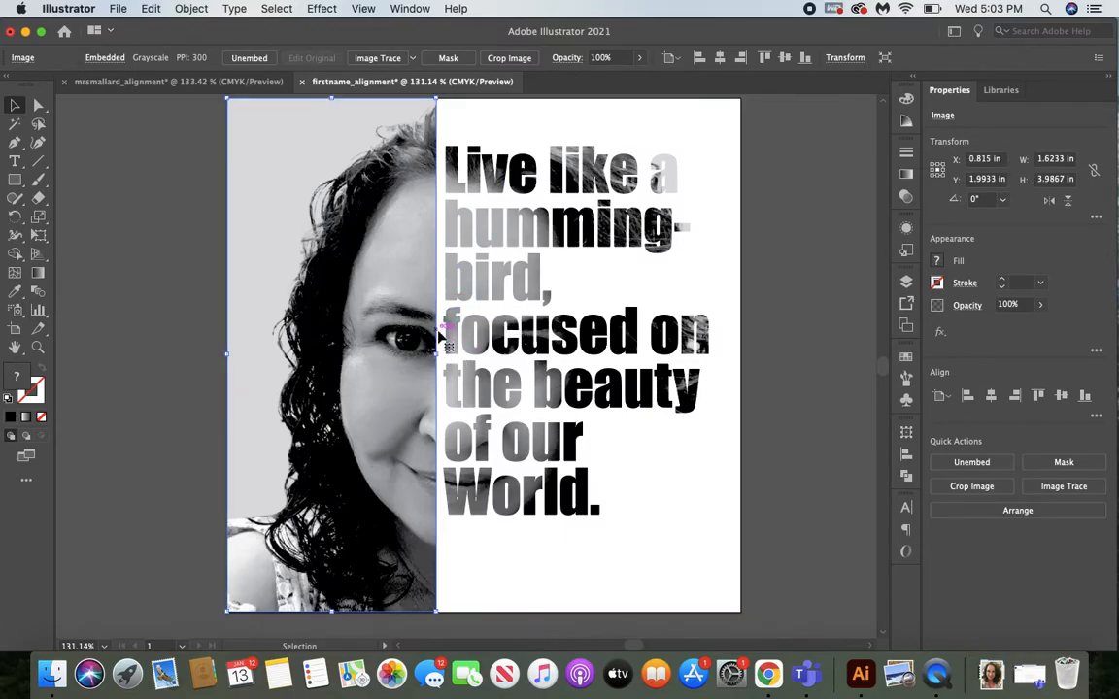
Undo the photo's crop, try squeezing the full photo to about 1.65 in wide, and revert the squeeze.
{"action": "left_click", "coordinate": [150, 8]}
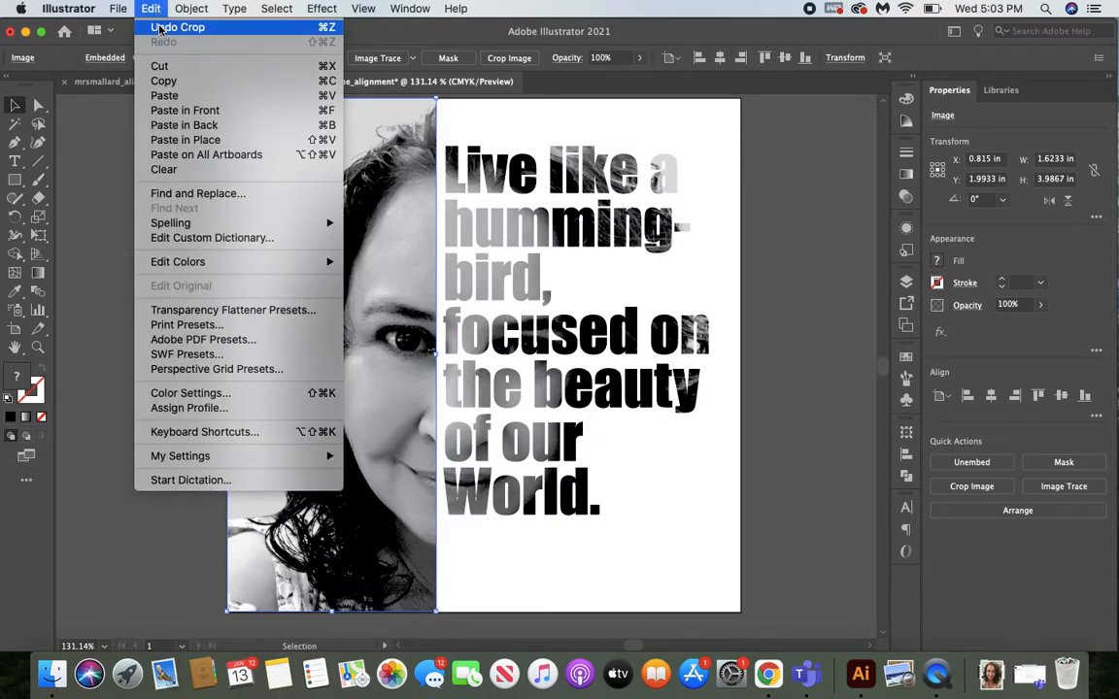
{"action": "left_click", "coordinate": [180, 27]}
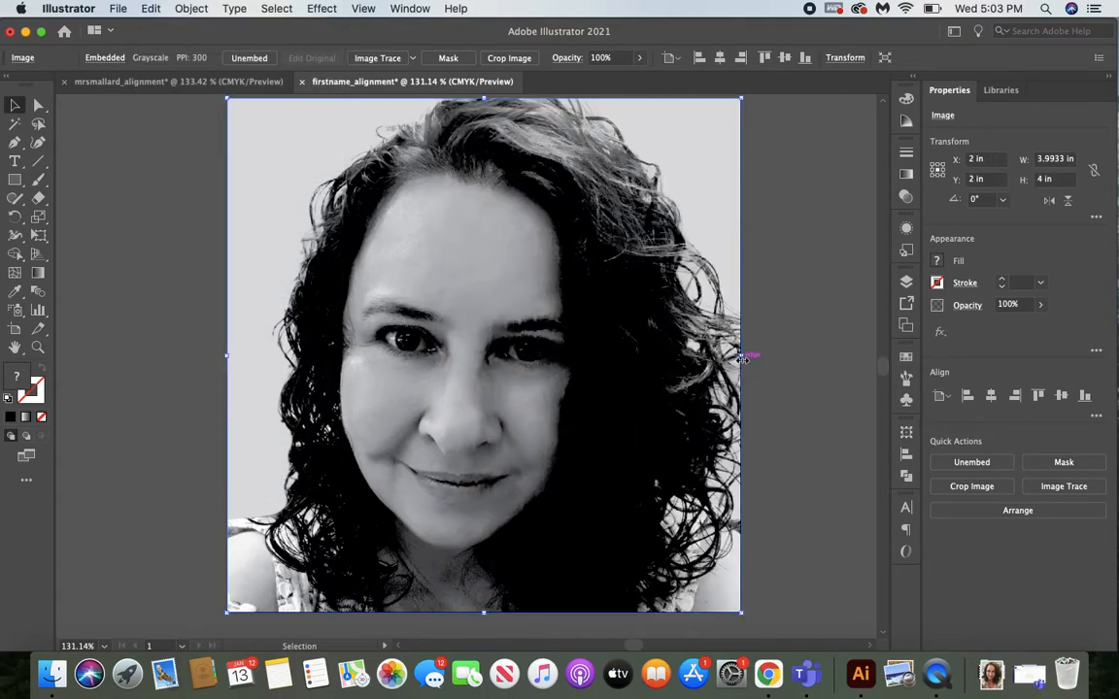
{"action": "left_click_drag", "start_coordinate": [741, 356], "coordinate": [441, 362]}
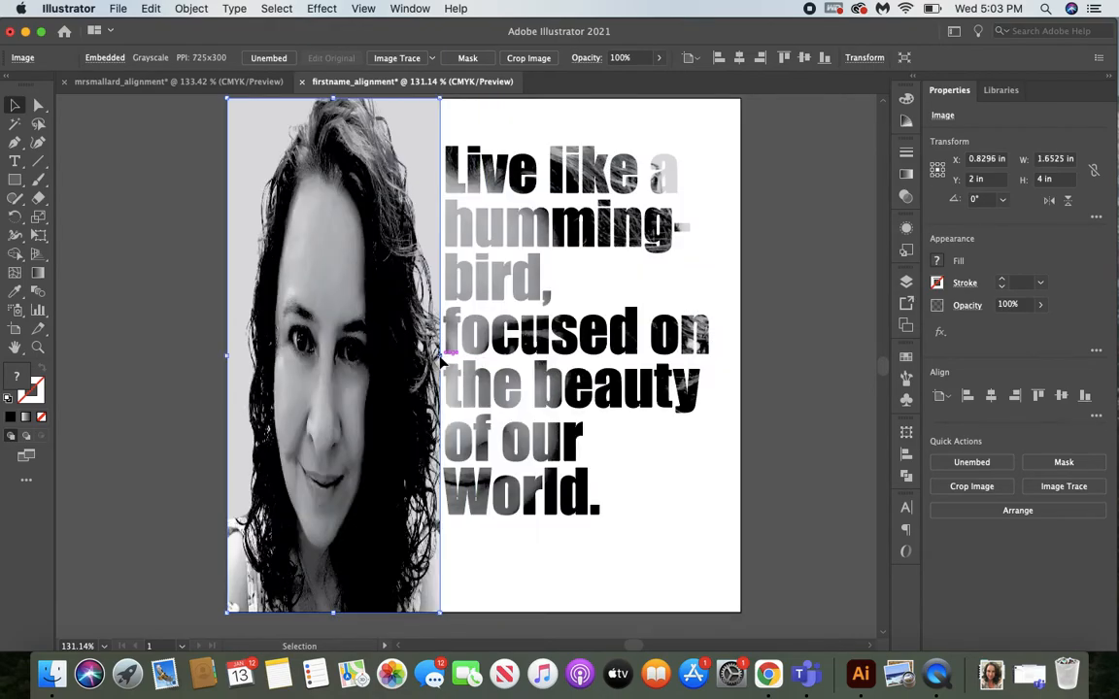
{"action": "key", "text": "super+z"}
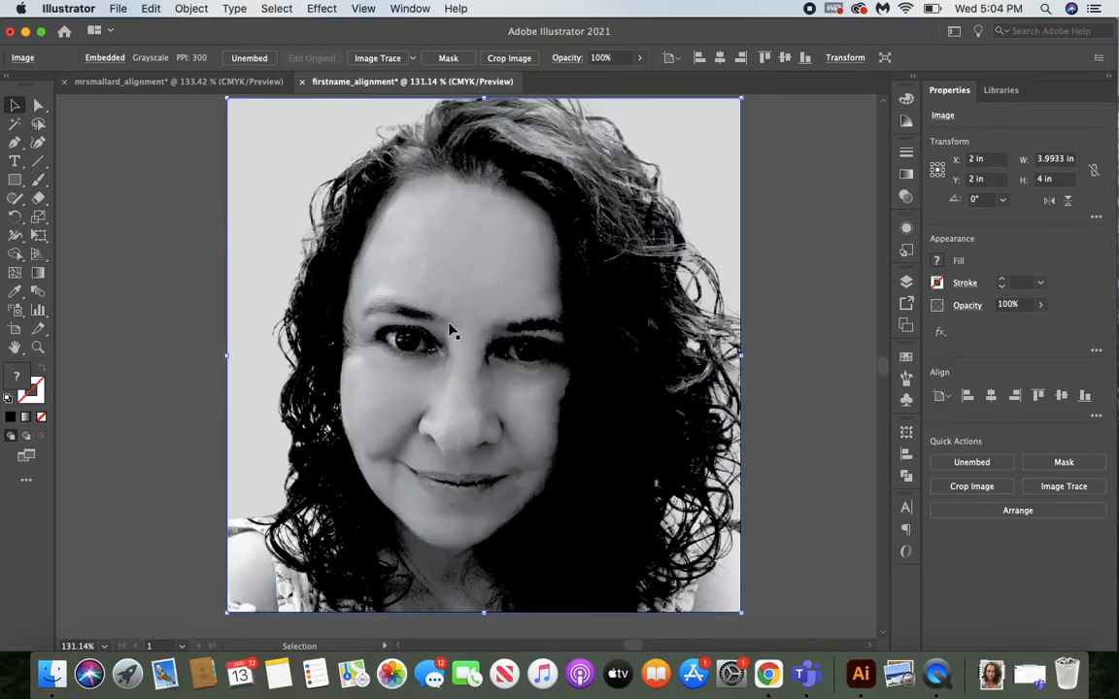
Crop the photo to its left part, about 1.65 in wide and 3.99 in high, ending just before the quote.
{"action": "left_click", "coordinate": [524, 60]}
{"action": "left_click_drag", "start_coordinate": [628, 359], "coordinate": [439, 354]}
{"action": "left_click_drag", "start_coordinate": [244, 358], "coordinate": [228, 356]}
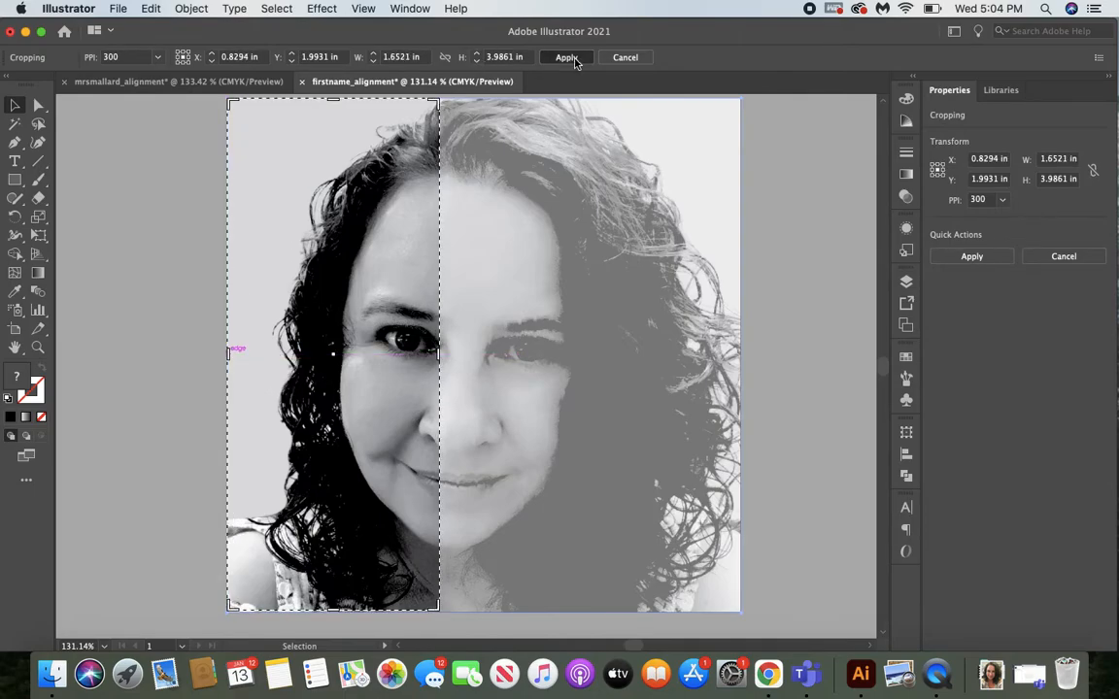
{"action": "left_click", "coordinate": [566, 57]}
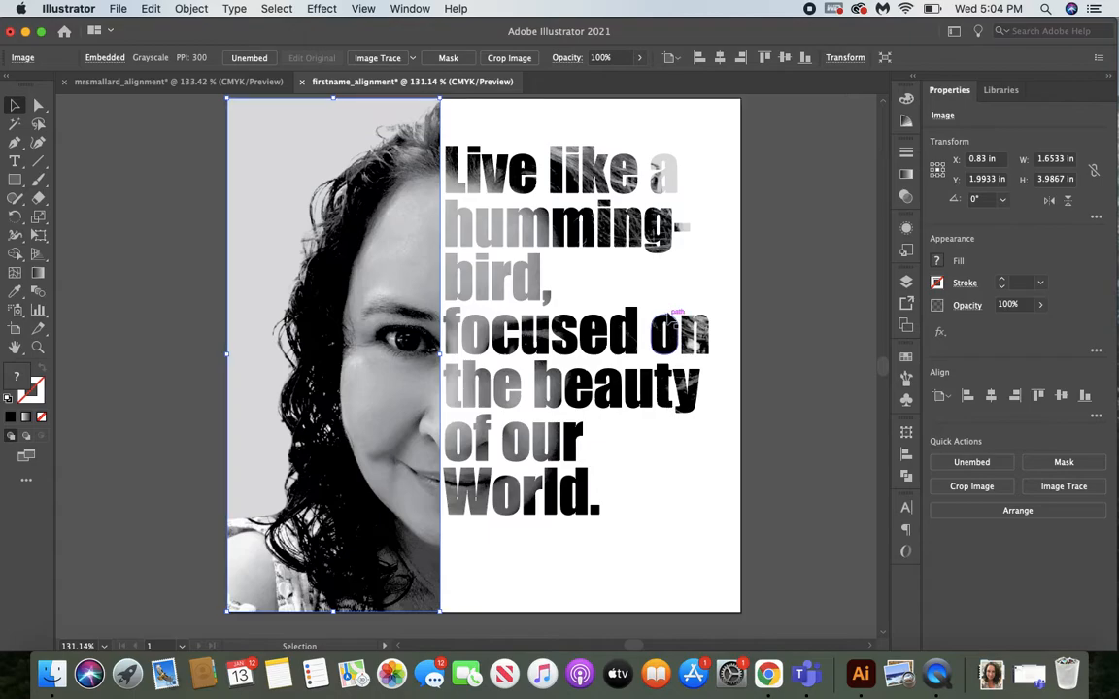
Reduce the cropped photo's opacity to 60%.
{"action": "left_click", "coordinate": [1040, 305]}
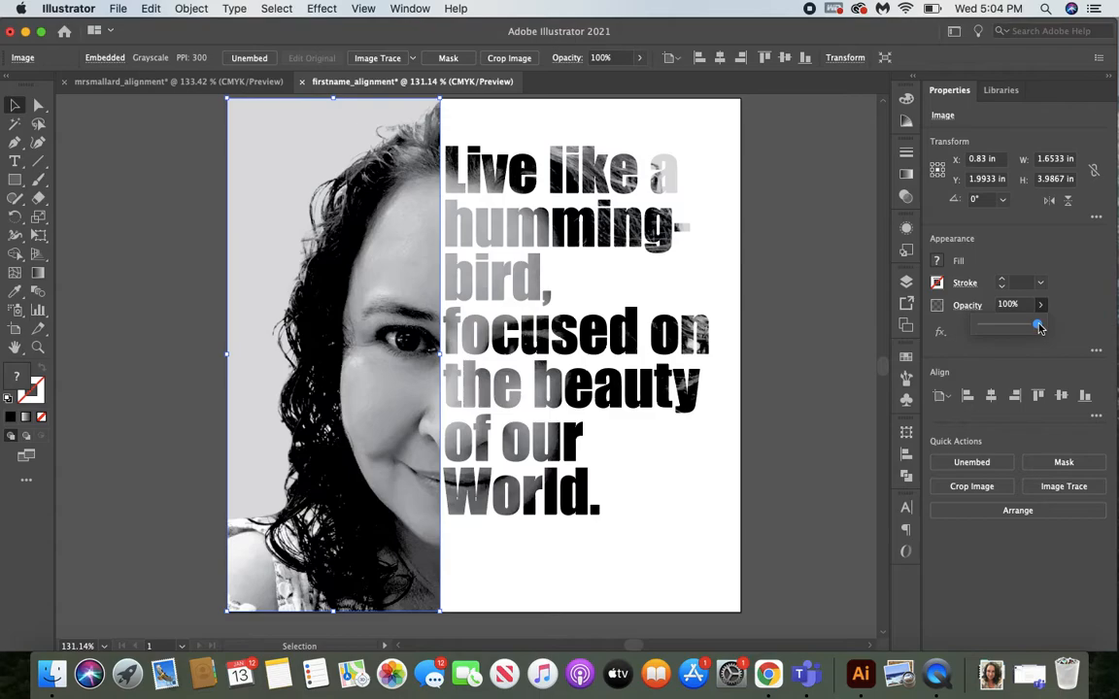
{"action": "left_click_drag", "start_coordinate": [1040, 328], "coordinate": [1015, 328]}
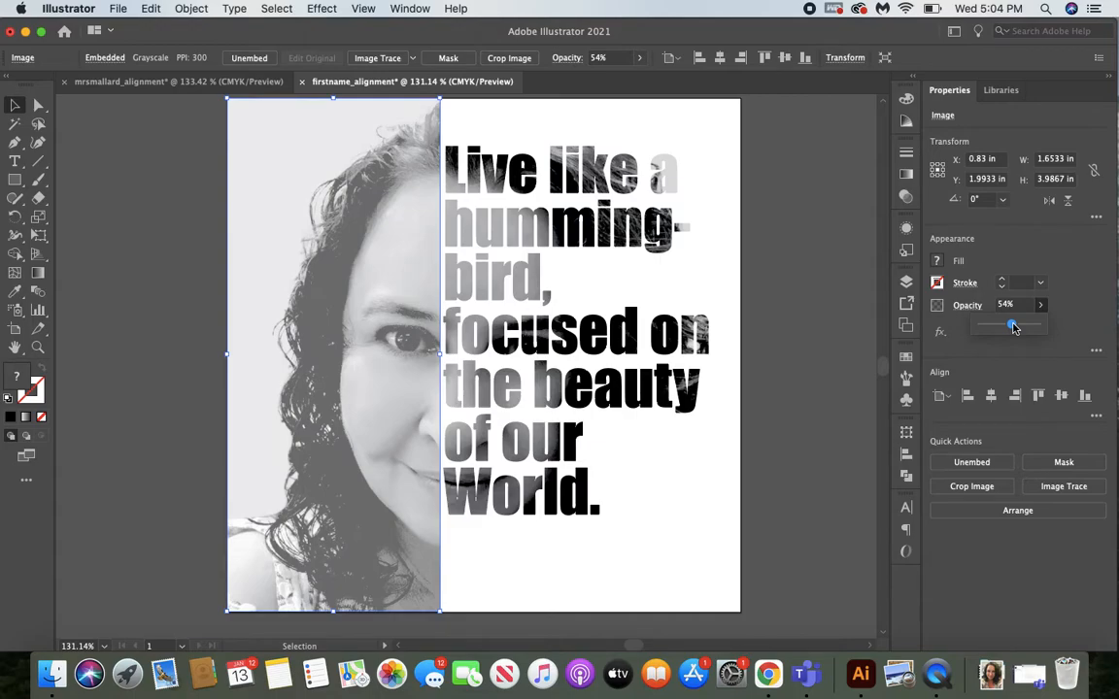
{"action": "left_click_drag", "start_coordinate": [1014, 329], "coordinate": [1017, 330]}
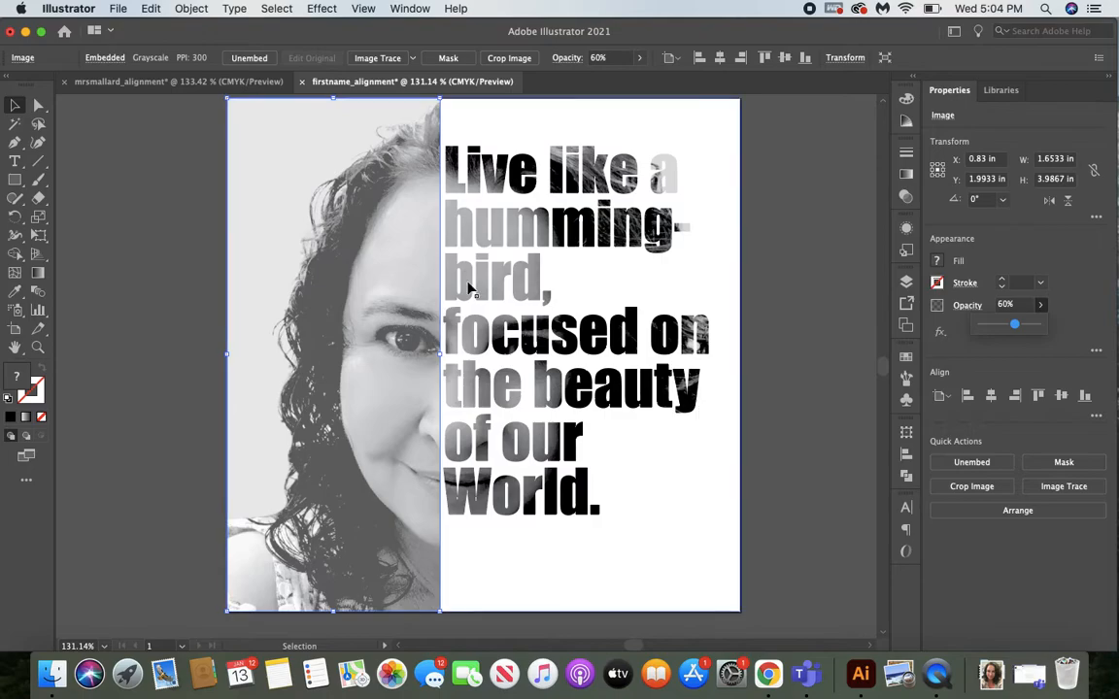
Draw a rectangle about 3.99 x 3.99 in over the artboard and fill it with the light gray sampled from the photo's background.
{"action": "left_click", "coordinate": [19, 183]}
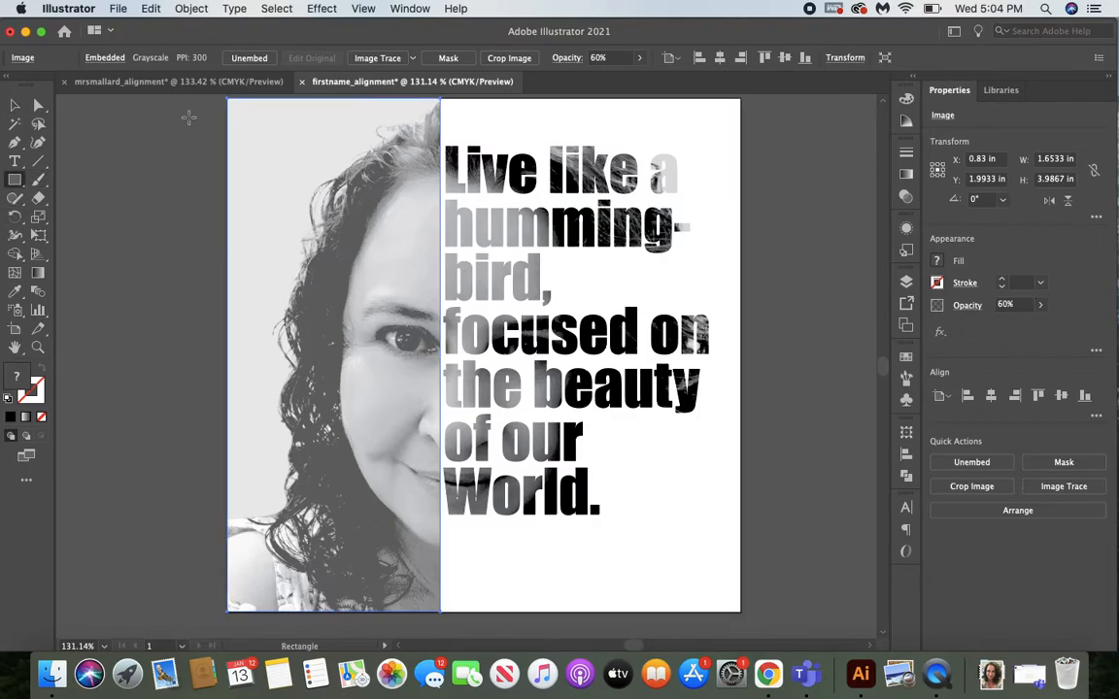
{"action": "left_click_drag", "start_coordinate": [227, 97], "coordinate": [740, 610]}
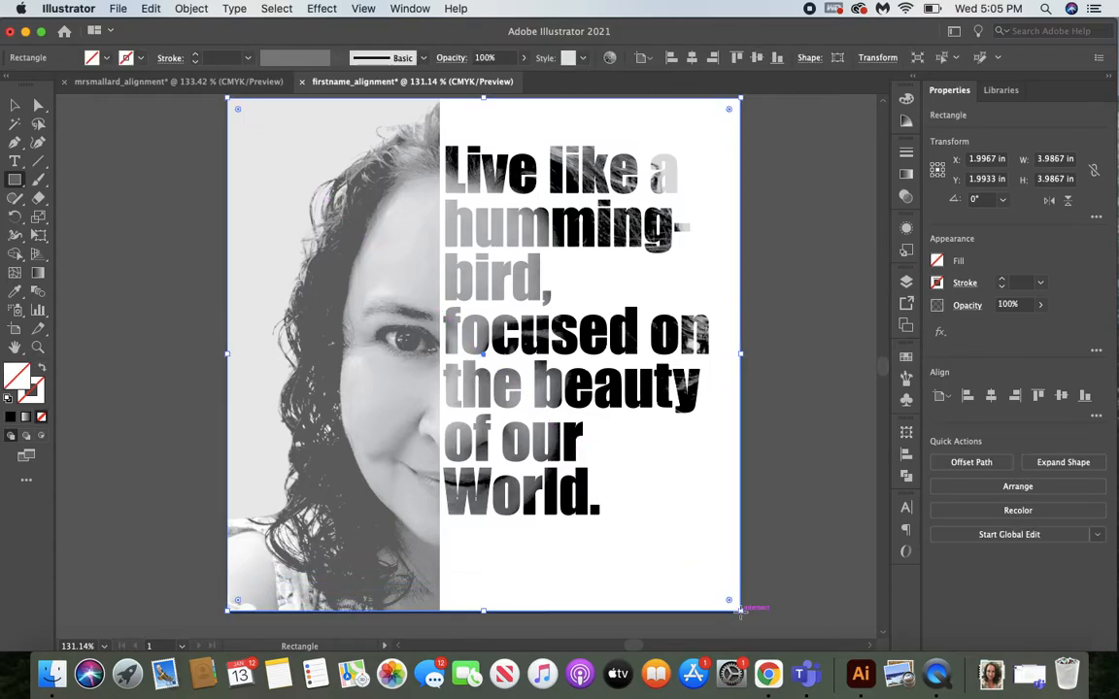
{"action": "left_click", "coordinate": [15, 295]}
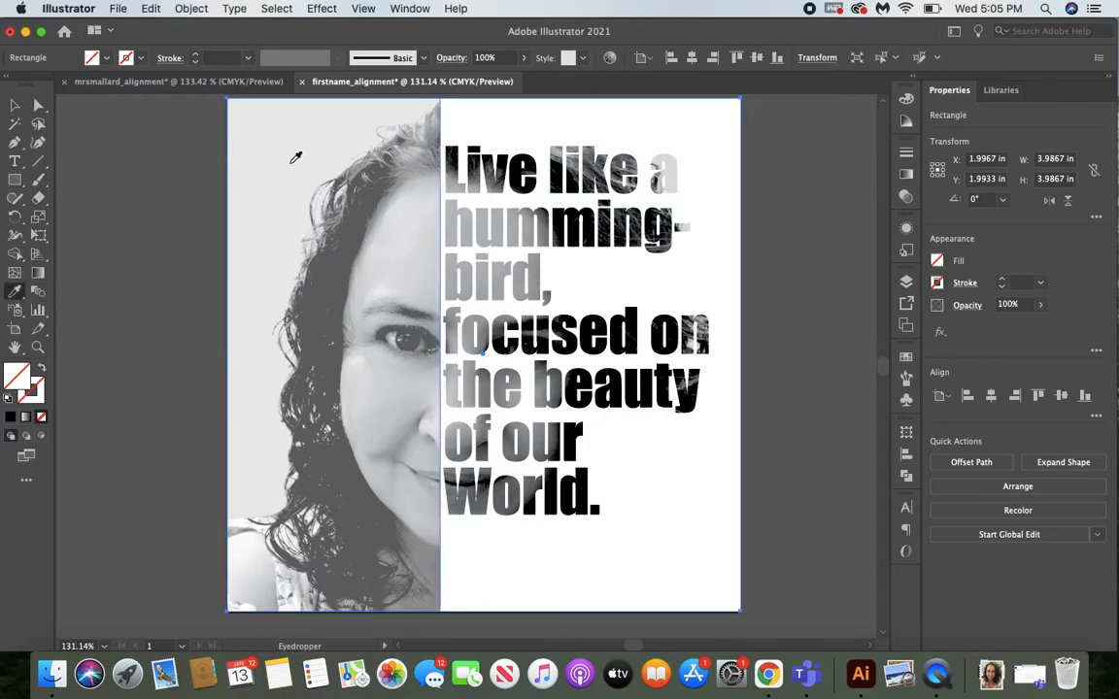
{"action": "left_click", "coordinate": [301, 156]}
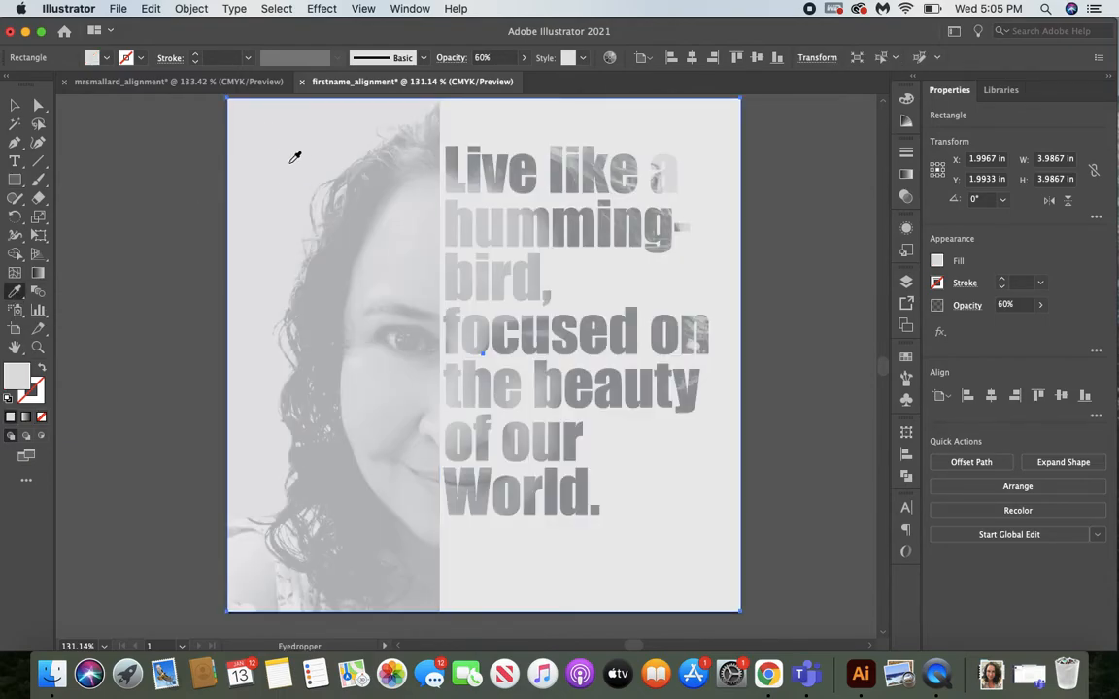
{"action": "key", "text": "v"}
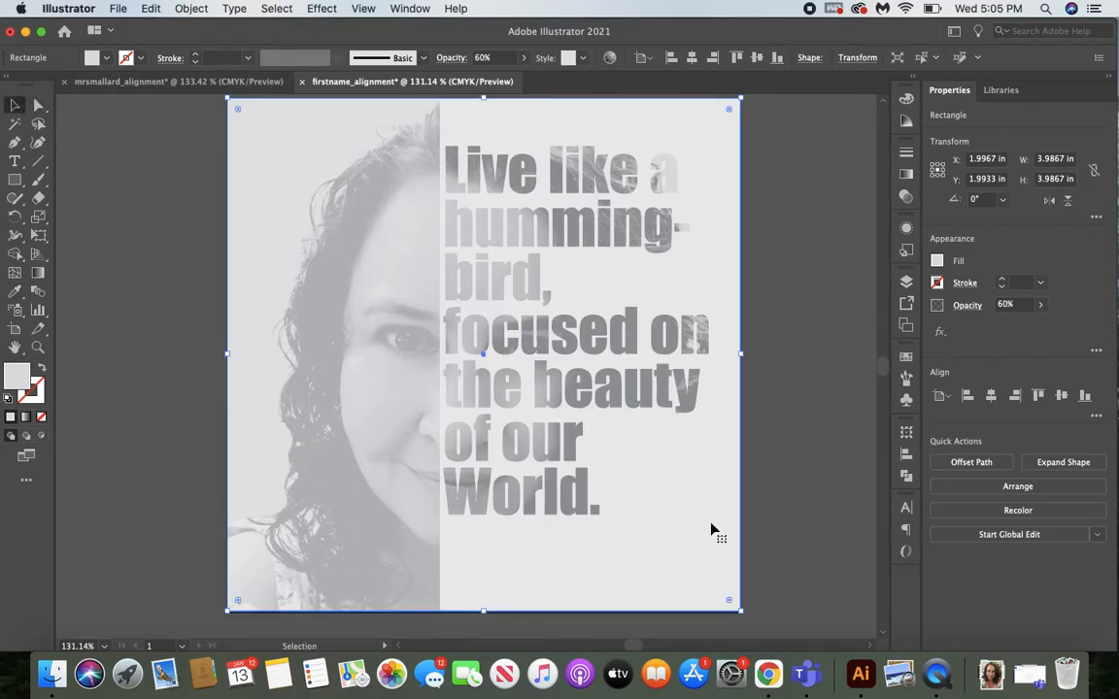
Keep the gray rectangle at 60% opacity, send it to the back behind the photo and quote, and deselect it.
{"action": "left_click", "coordinate": [1043, 307]}
{"action": "mouse_move", "coordinate": [1014, 329]}
{"action": "left_mouse_down"}
{"action": "mouse_move", "coordinate": [1048, 331]}
{"action": "mouse_move", "coordinate": [1016, 332]}
{"action": "left_mouse_up"}
{"action": "left_click", "coordinate": [194, 14]}
{"action": "mouse_move", "coordinate": [198, 45]}
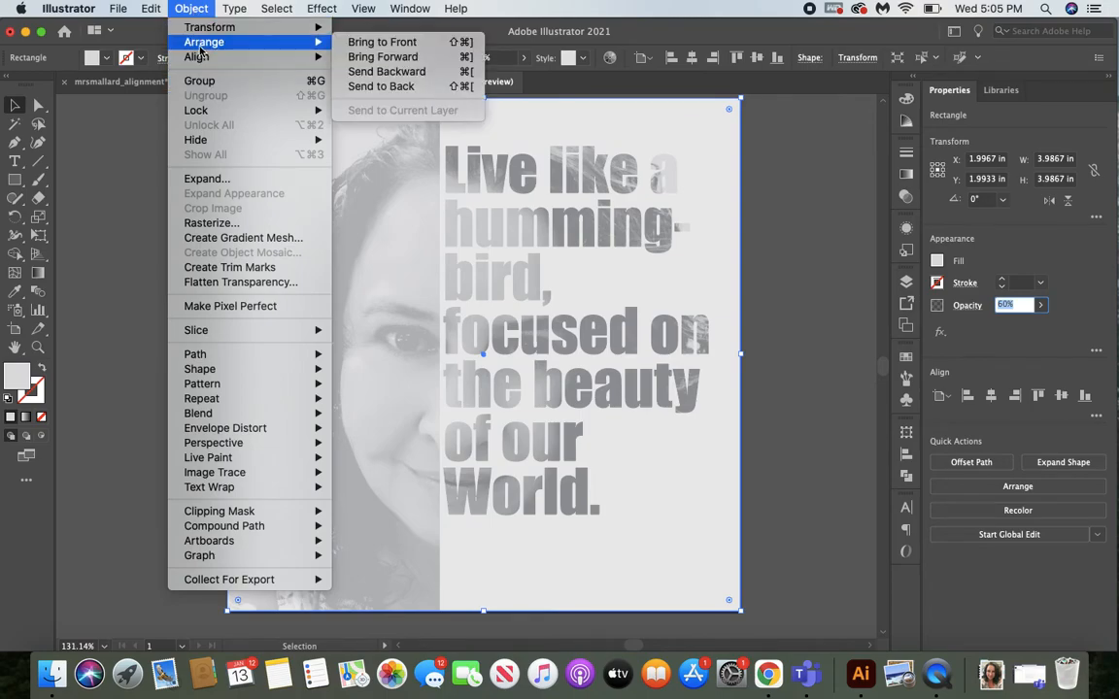
{"action": "left_click", "coordinate": [381, 86]}
{"action": "left_click", "coordinate": [766, 232]}
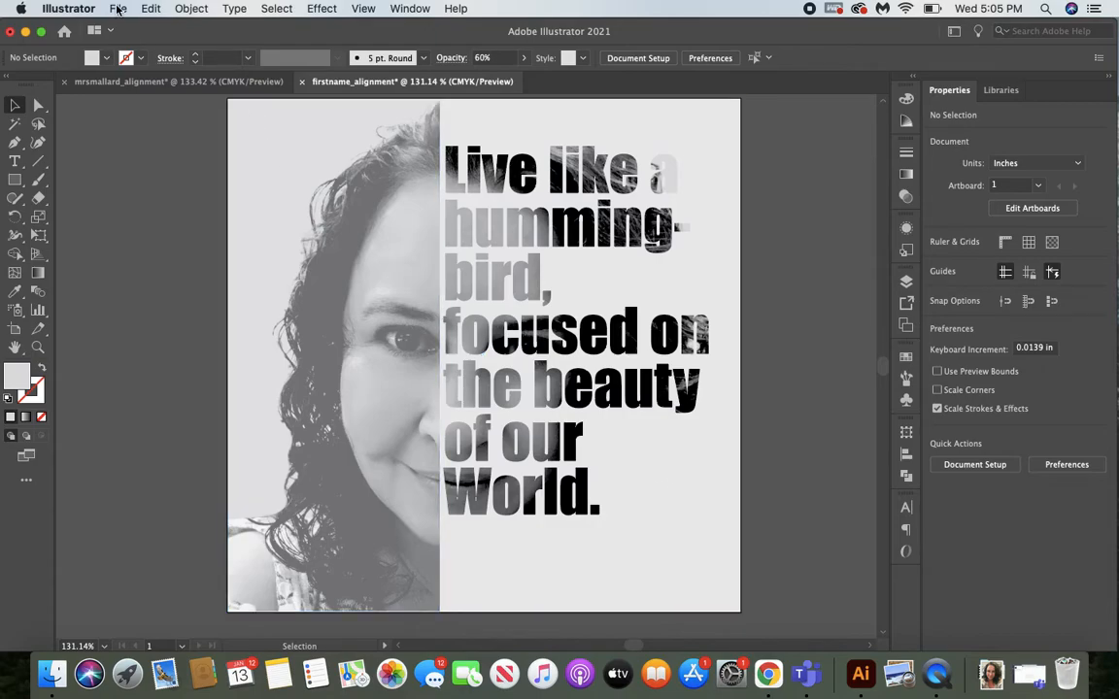
Start saving the poster under a chosen location and browse on BMHS INDIAN to Baldwin Indians, Commercial Art, ComArt Assignments, Alignment, Illustrator.
{"action": "left_click", "coordinate": [118, 9]}
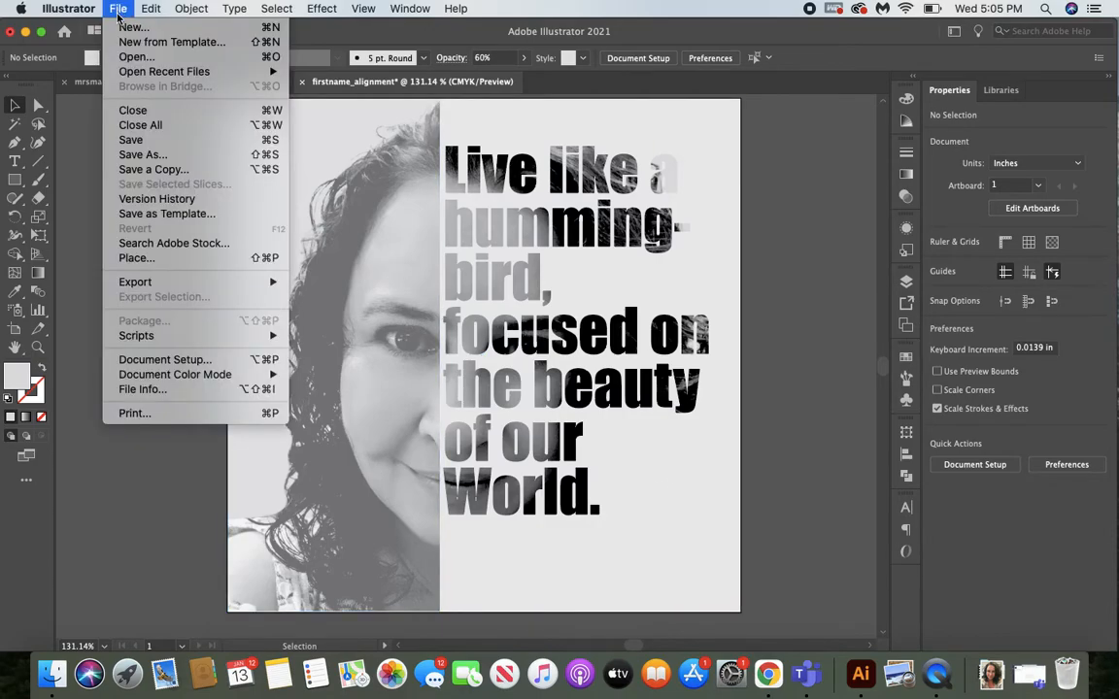
{"action": "left_click", "coordinate": [146, 155]}
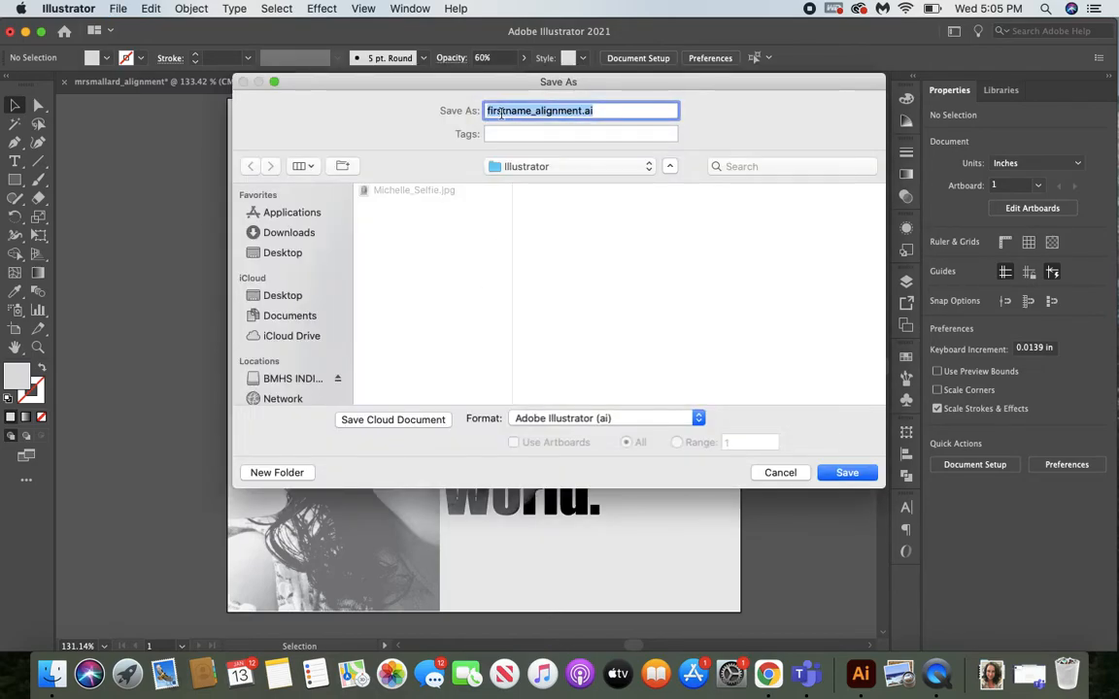
{"action": "left_click_drag", "start_coordinate": [442, 86], "coordinate": [408, 160]}
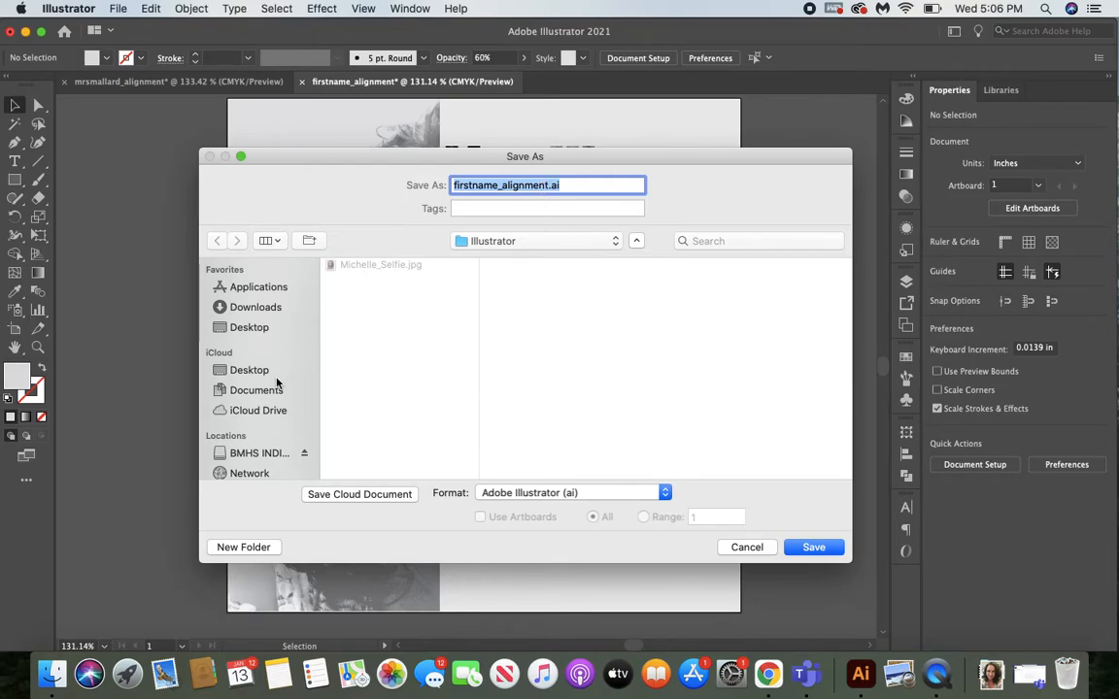
{"action": "left_click_drag", "start_coordinate": [312, 170], "coordinate": [311, 145]}
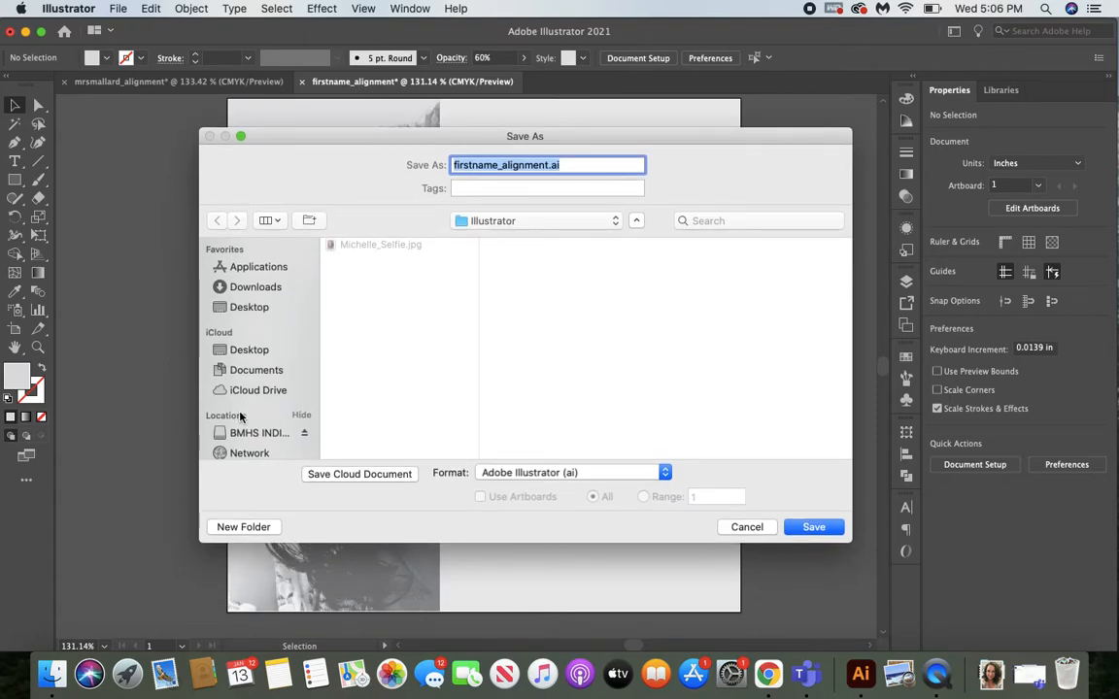
{"action": "scroll", "coordinate": [241, 417], "scroll_direction": "down", "scroll_amount": 2}
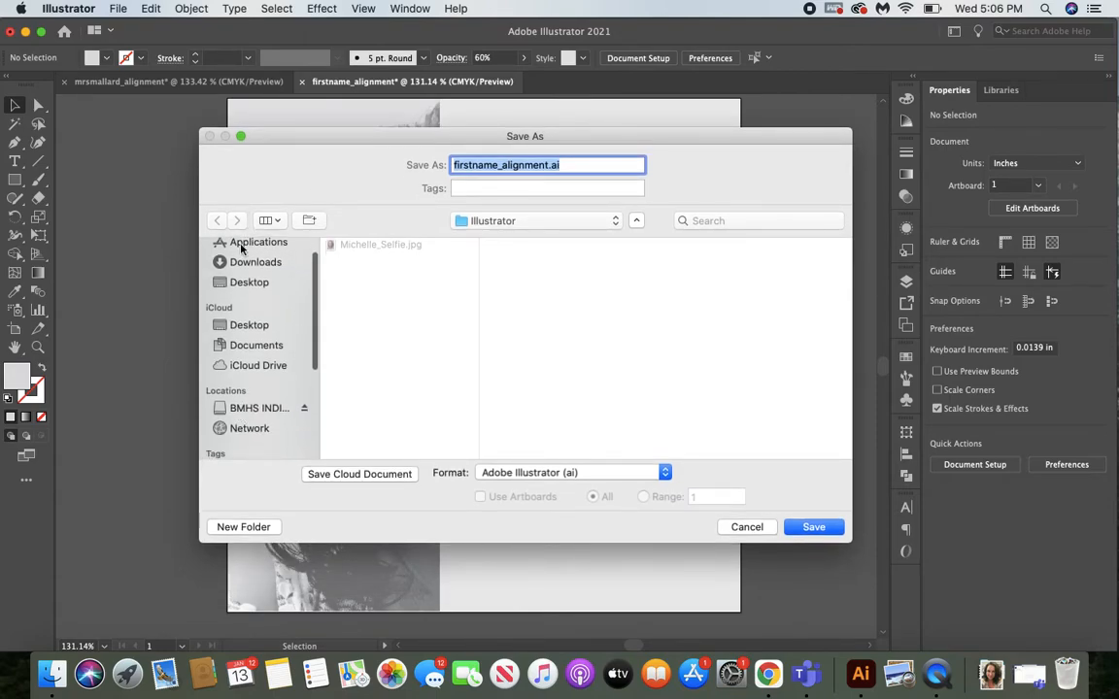
{"action": "left_click", "coordinate": [248, 411]}
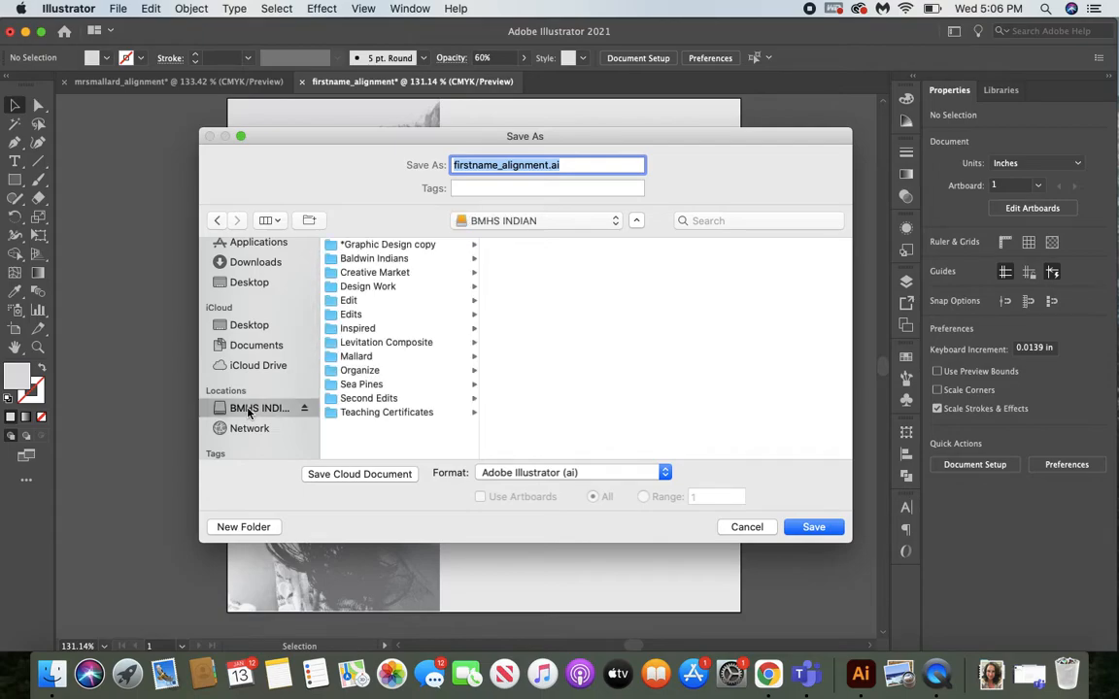
{"action": "left_click", "coordinate": [393, 260]}
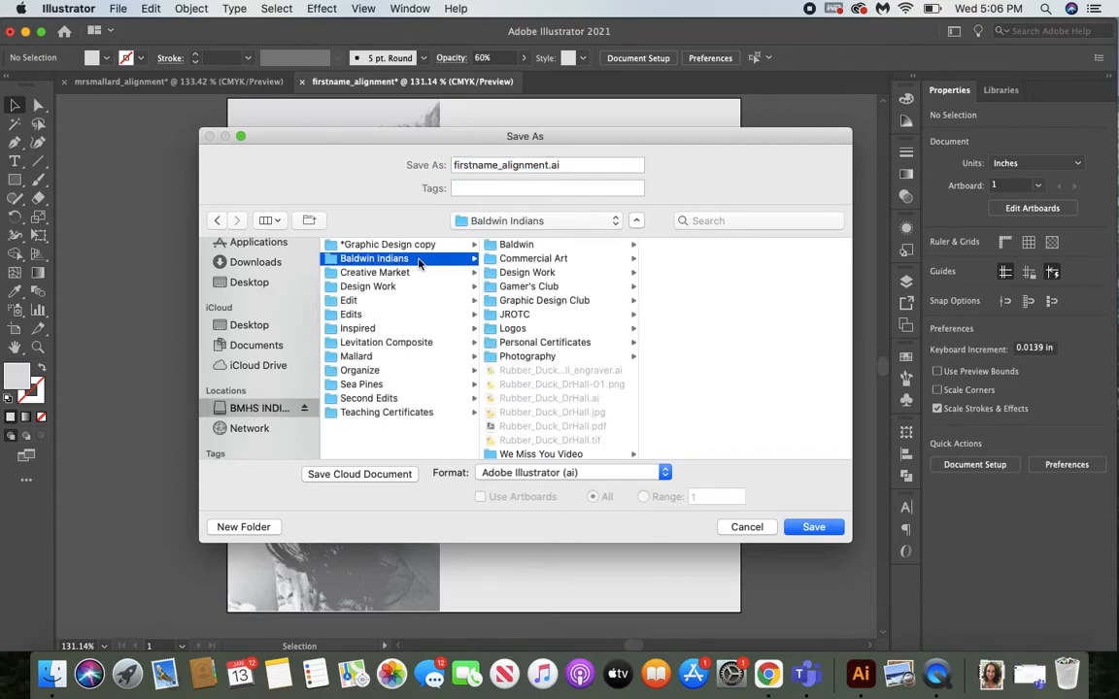
{"action": "left_click", "coordinate": [568, 259]}
{"action": "left_click", "coordinate": [723, 302]}
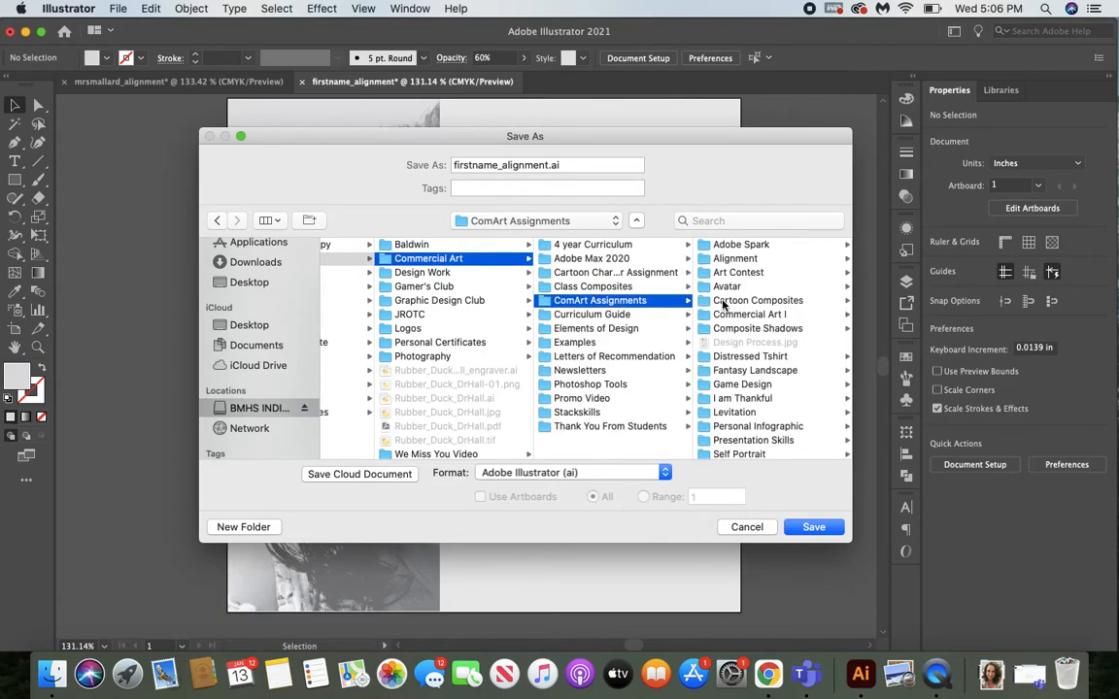
{"action": "left_click", "coordinate": [748, 258]}
{"action": "left_click", "coordinate": [744, 244]}
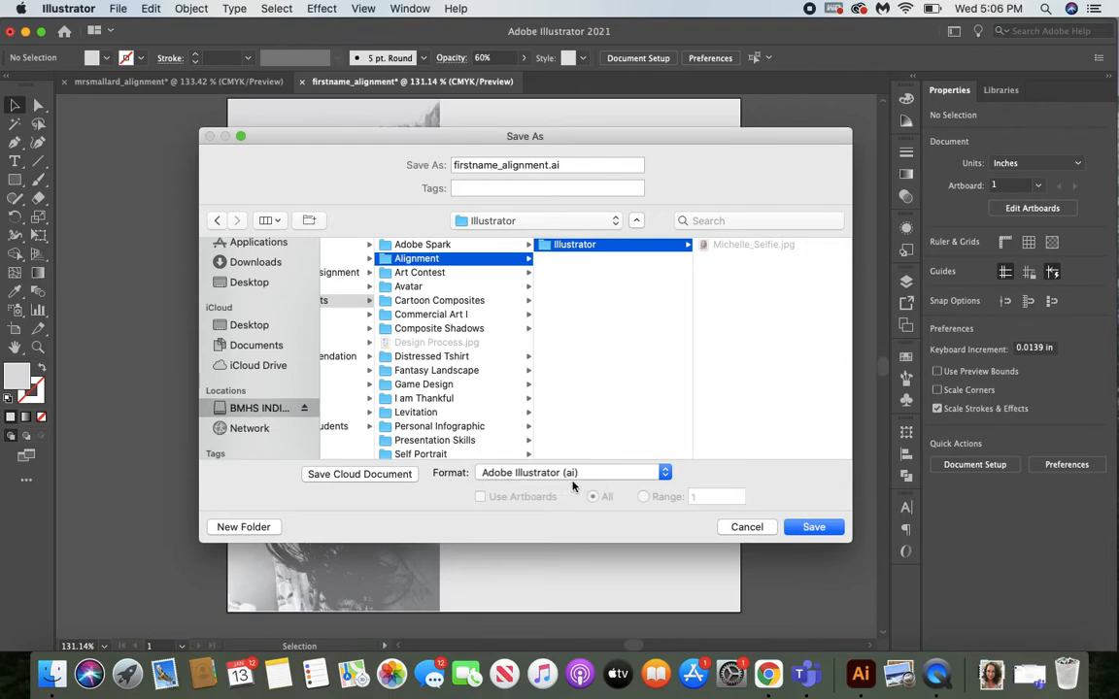
Save the poster as firstname_alignment.ai in Adobe Illustrator format, accepting the Illustrator 2020 options.
{"action": "left_click", "coordinate": [812, 527]}
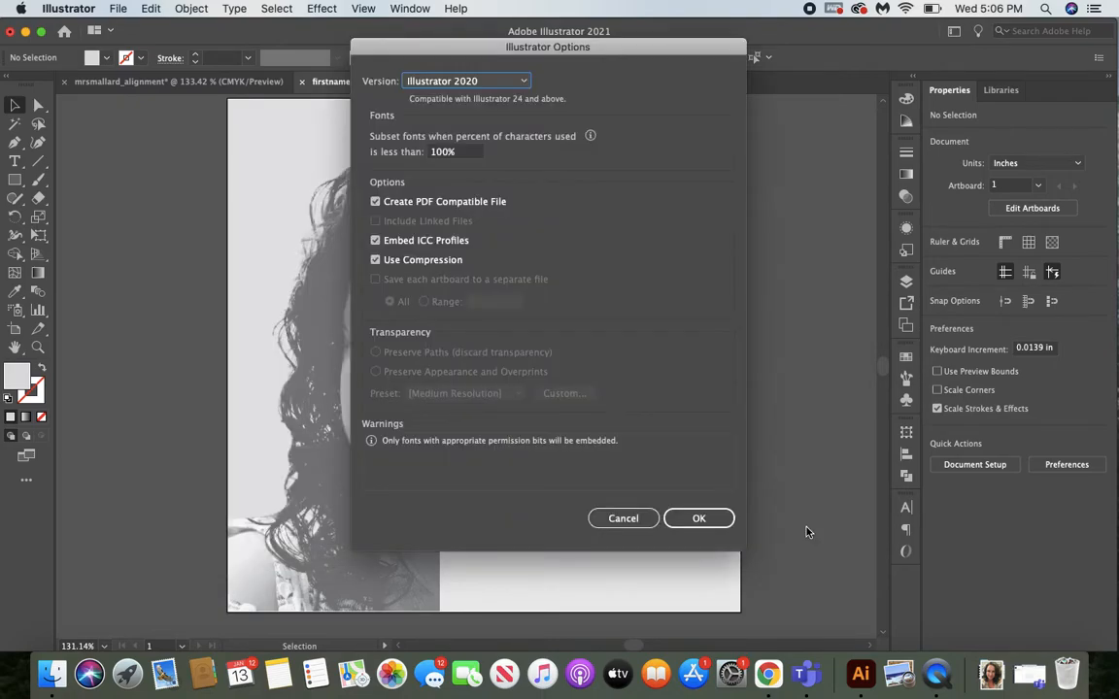
{"action": "left_click", "coordinate": [699, 520]}
{"action": "left_click", "coordinate": [698, 520]}
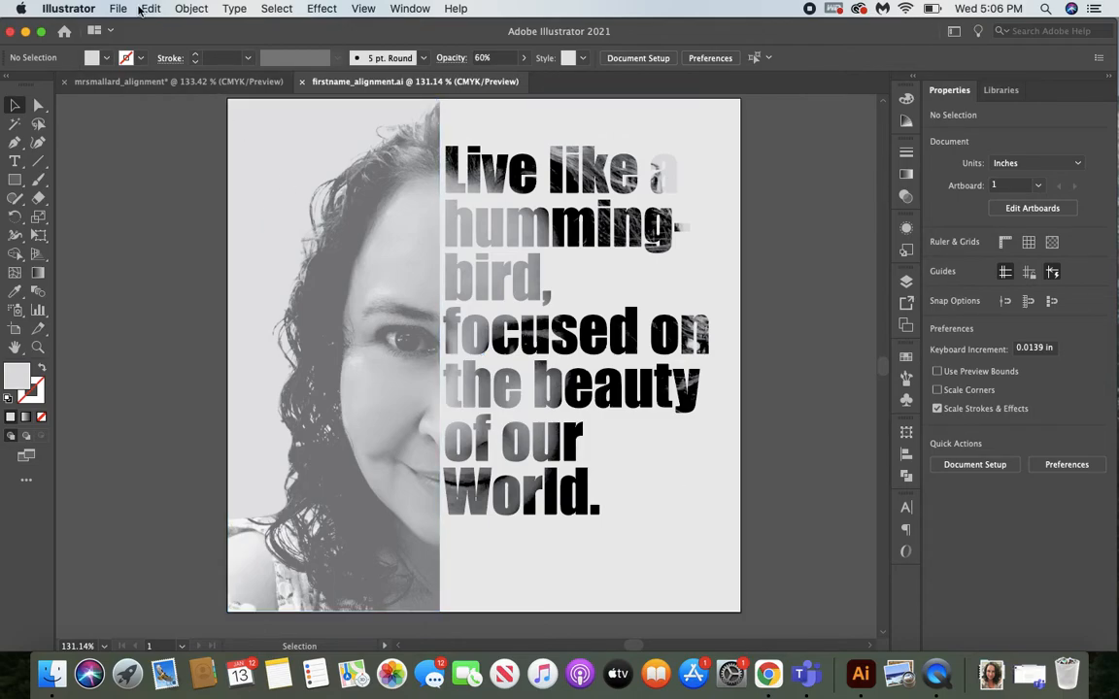
Export the poster as firstname_alignment.jpg in JPEG format to the Illustrator folder with Use Artboards enabled.
{"action": "left_click", "coordinate": [118, 9]}
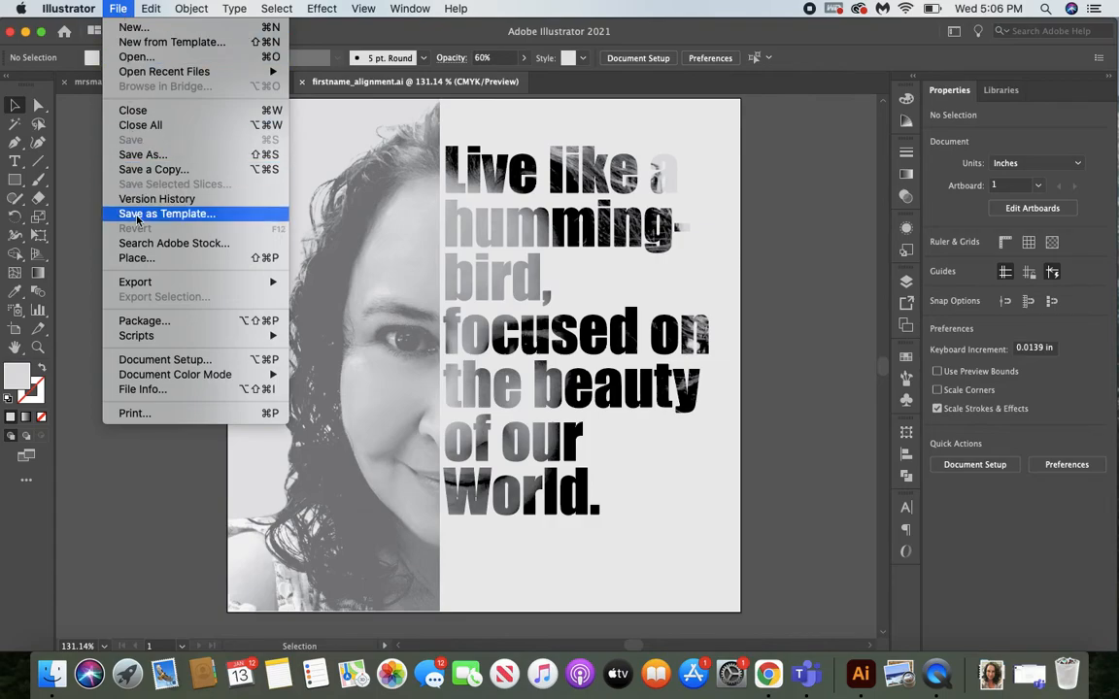
{"action": "mouse_move", "coordinate": [148, 284]}
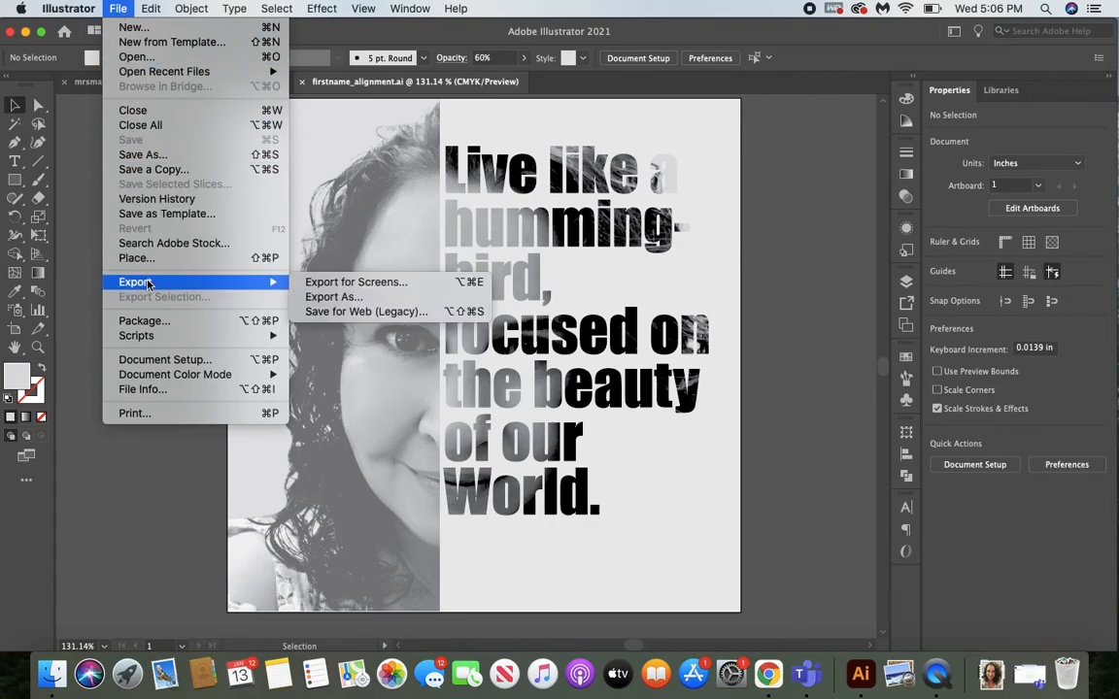
{"action": "left_click", "coordinate": [334, 298]}
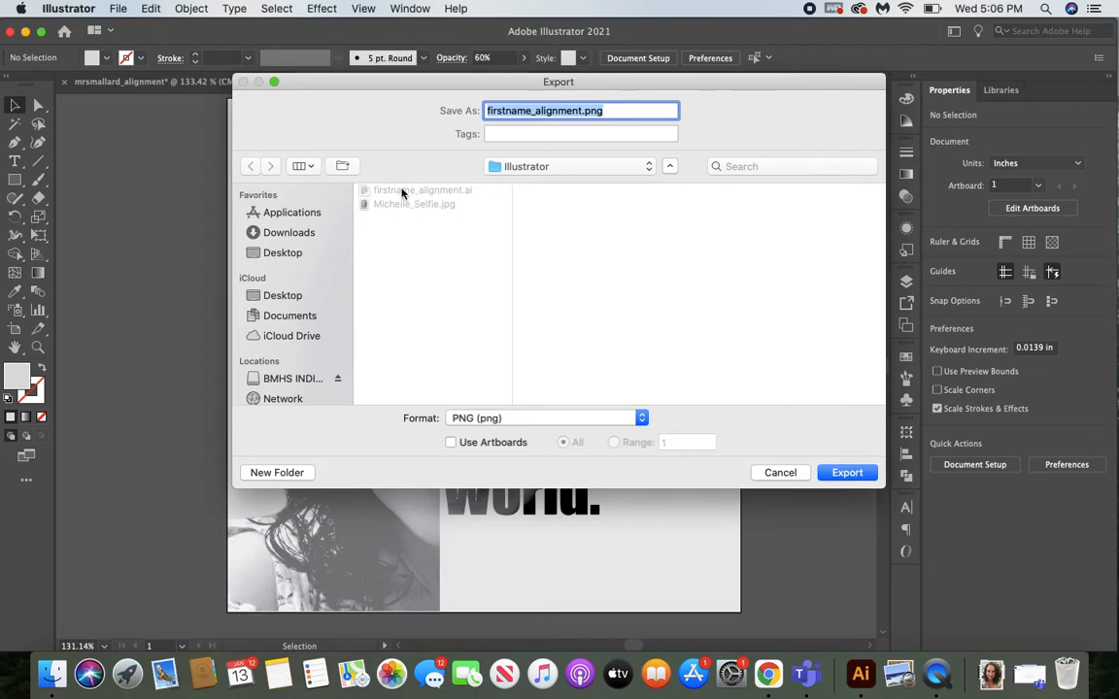
{"action": "left_click", "coordinate": [476, 419]}
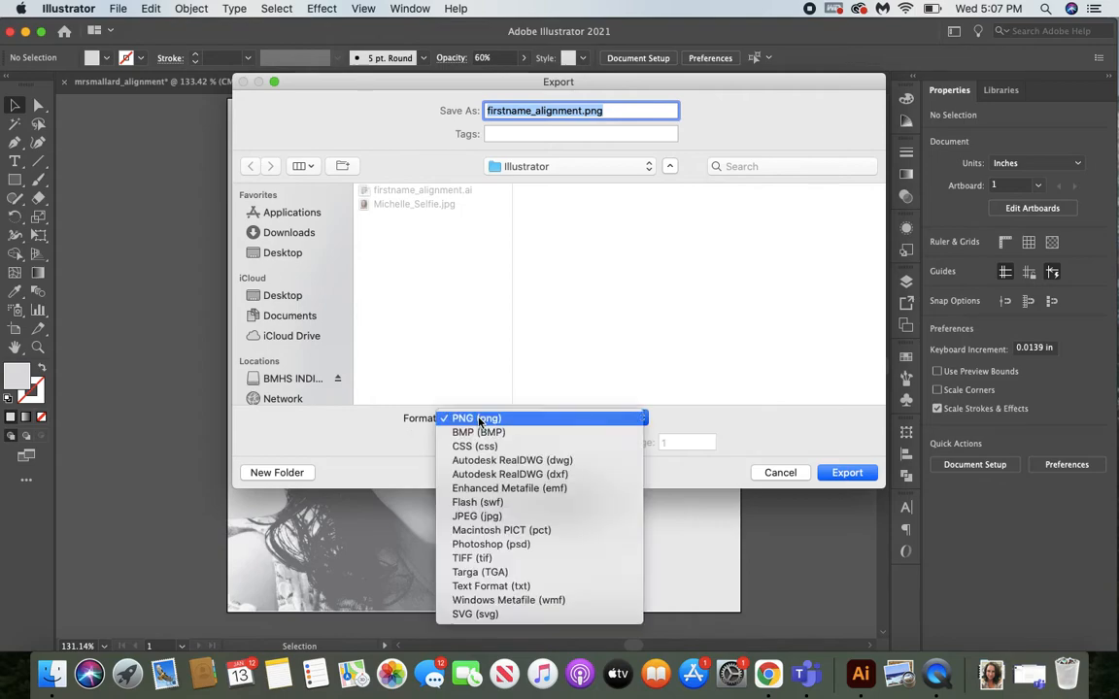
{"action": "left_click", "coordinate": [475, 517]}
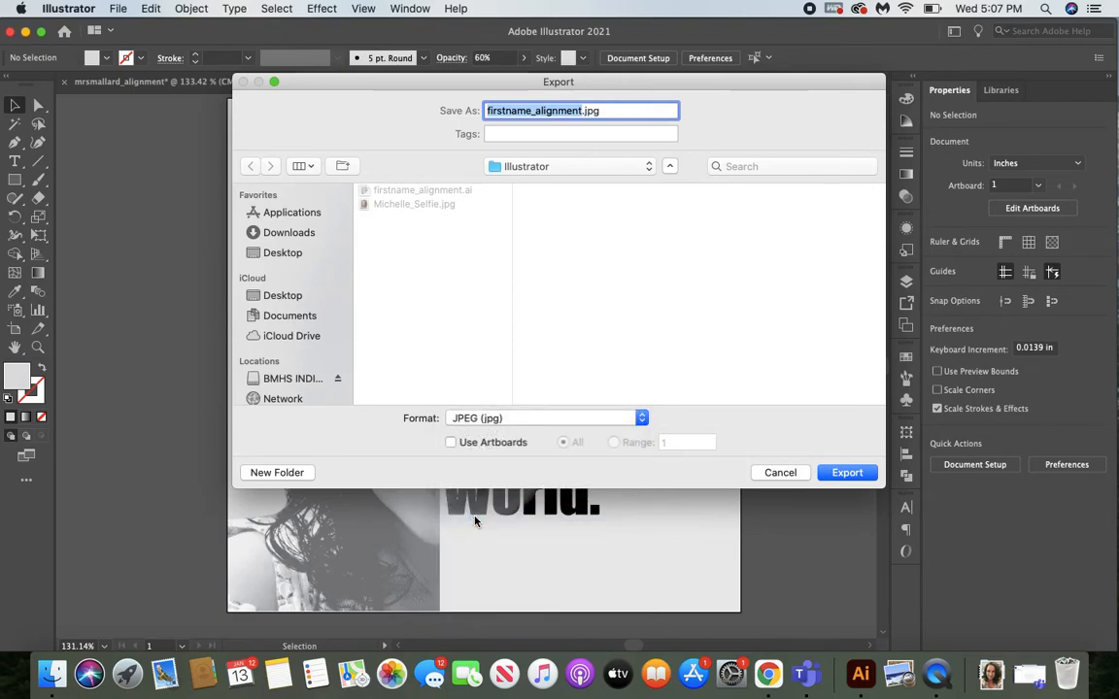
{"action": "left_click", "coordinate": [449, 442]}
{"action": "left_click", "coordinate": [841, 472]}
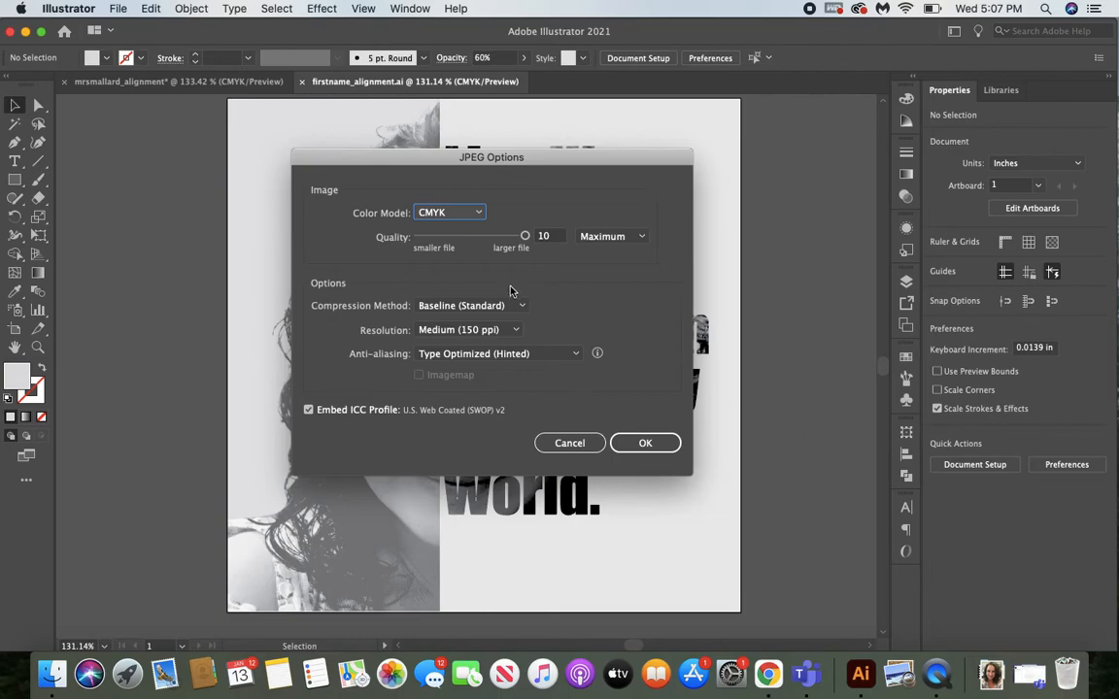
Lower the JPEG quality to 5 (Medium) and set the resolution to Screen (72 ppi).
{"action": "left_click_drag", "start_coordinate": [525, 236], "coordinate": [470, 238]}
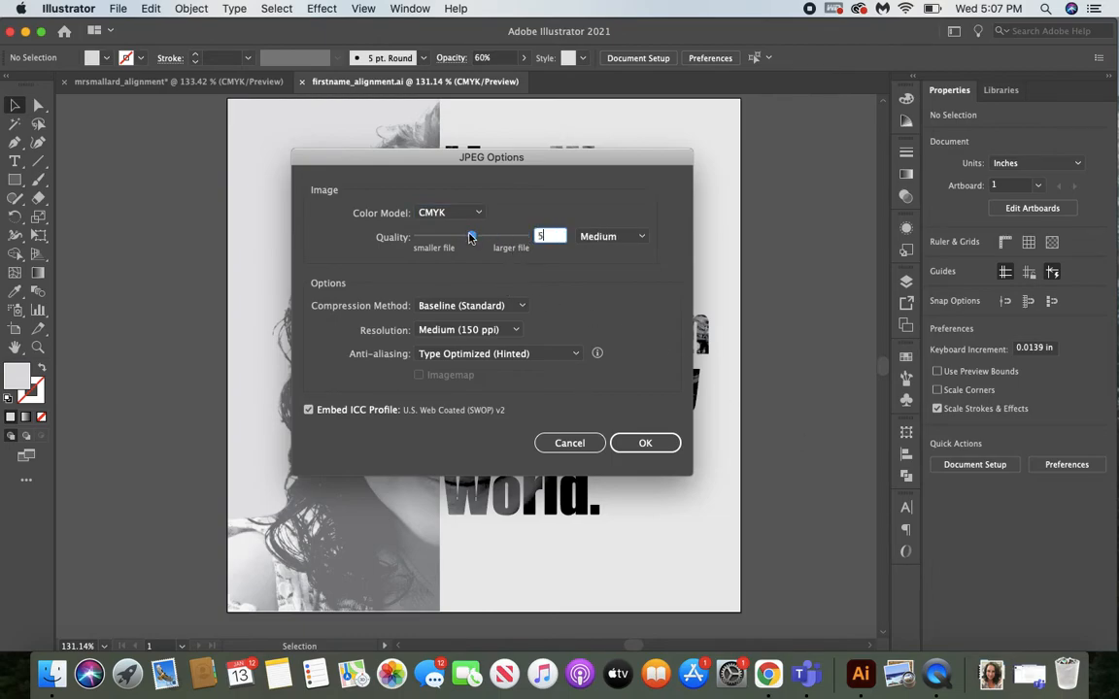
{"action": "left_click", "coordinate": [465, 329]}
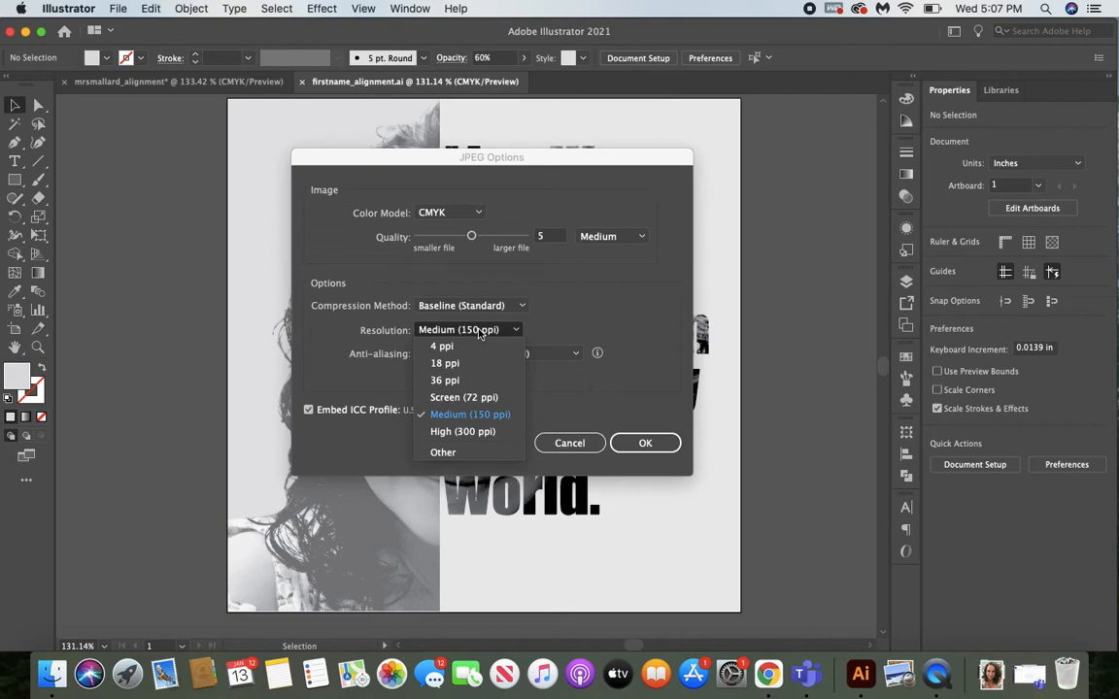
{"action": "left_click", "coordinate": [470, 396]}
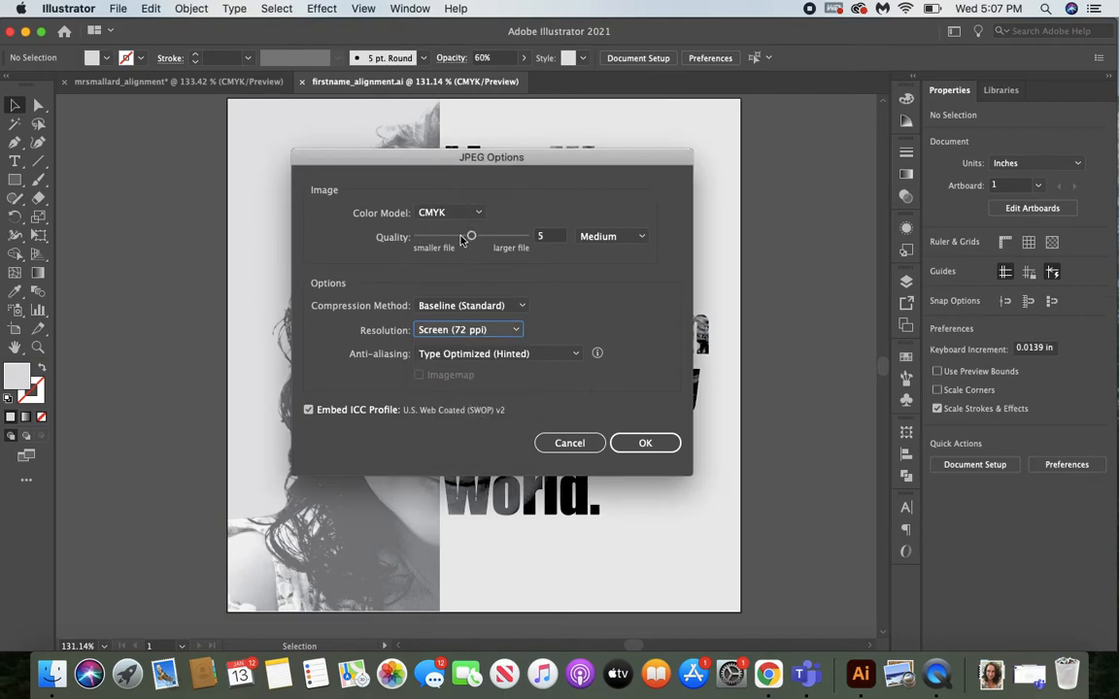
Set the JPEG quality to 10 (Maximum) and the resolution to Medium (150 ppi), and complete the export.
{"action": "left_click_drag", "start_coordinate": [471, 236], "coordinate": [527, 239]}
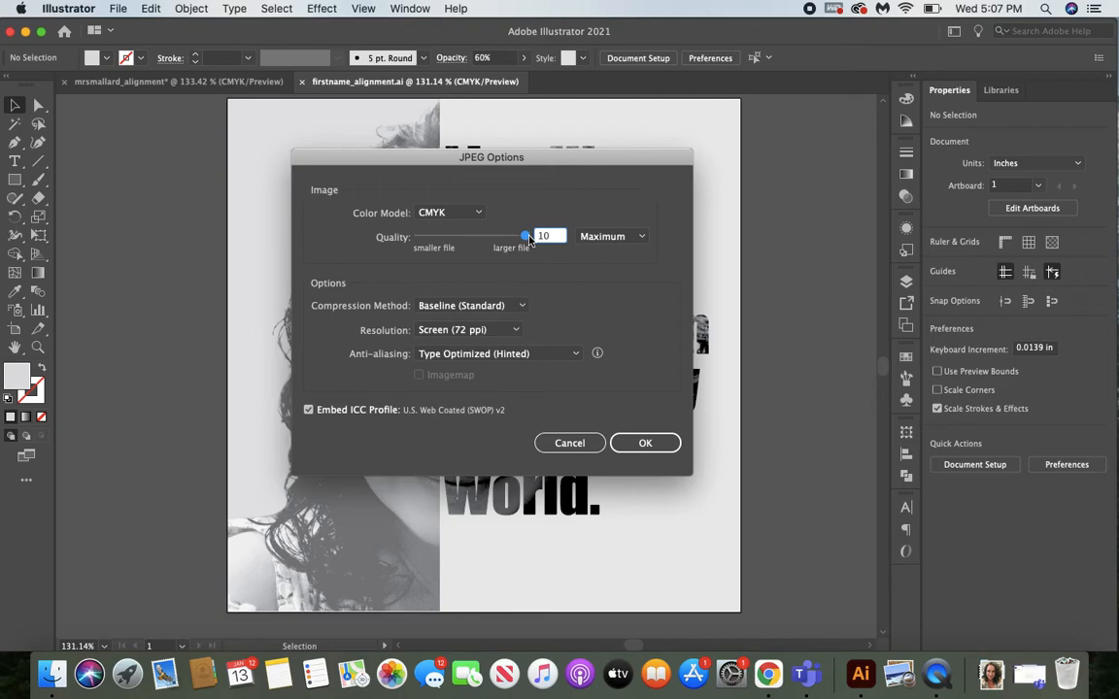
{"action": "left_click", "coordinate": [445, 333]}
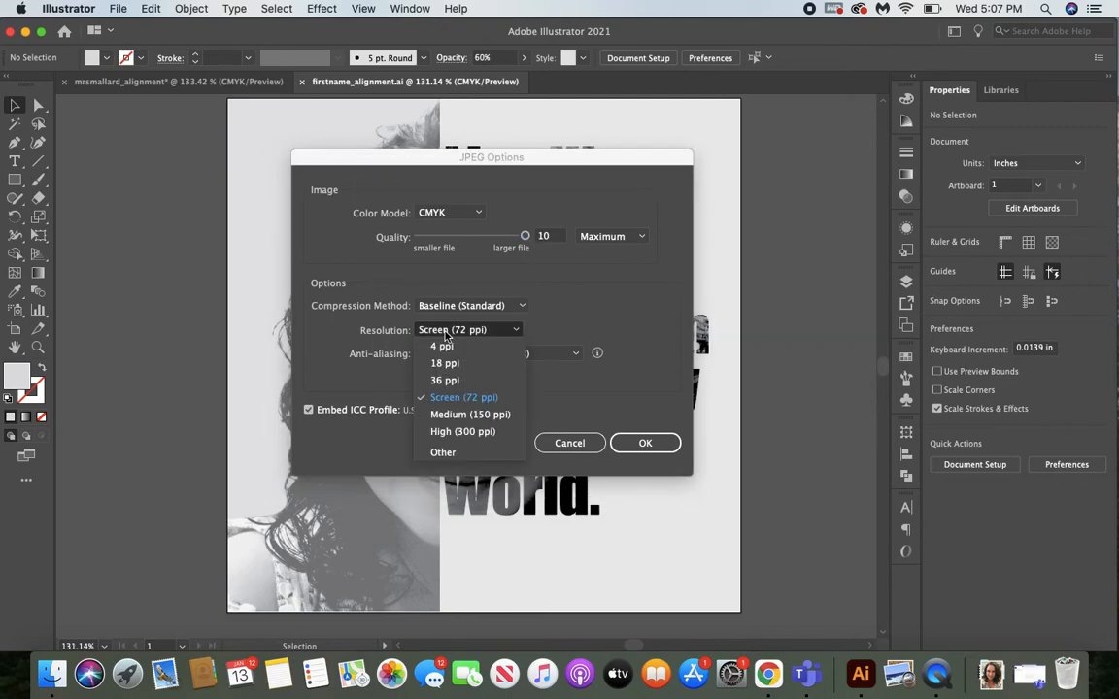
{"action": "left_click", "coordinate": [462, 416]}
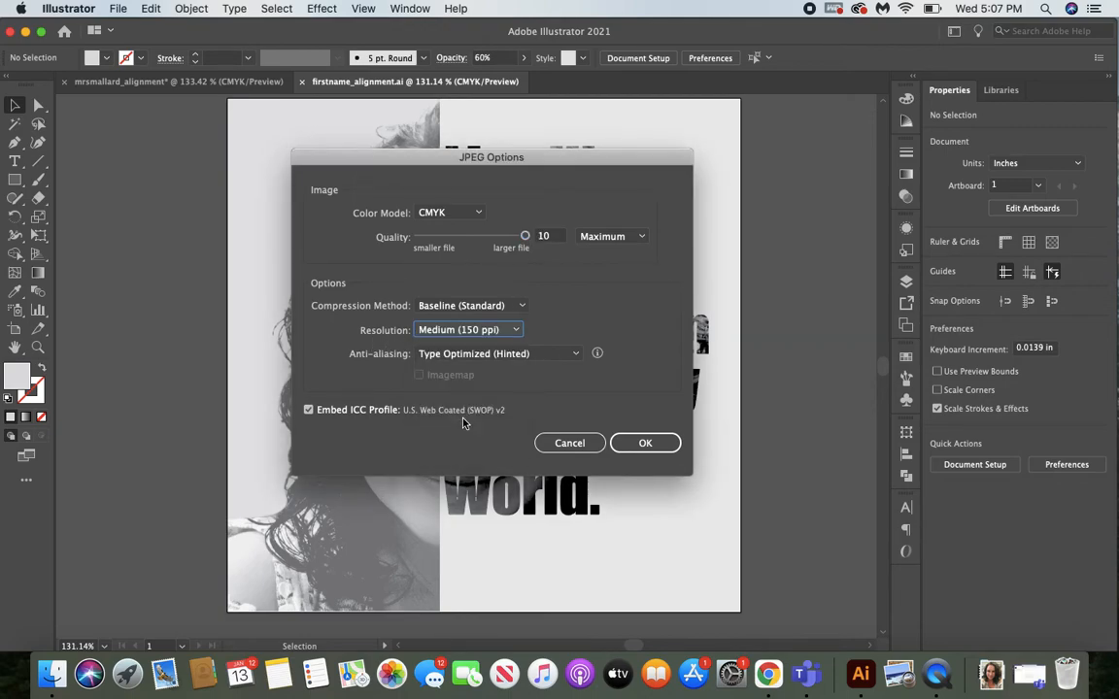
{"action": "left_click", "coordinate": [646, 444]}
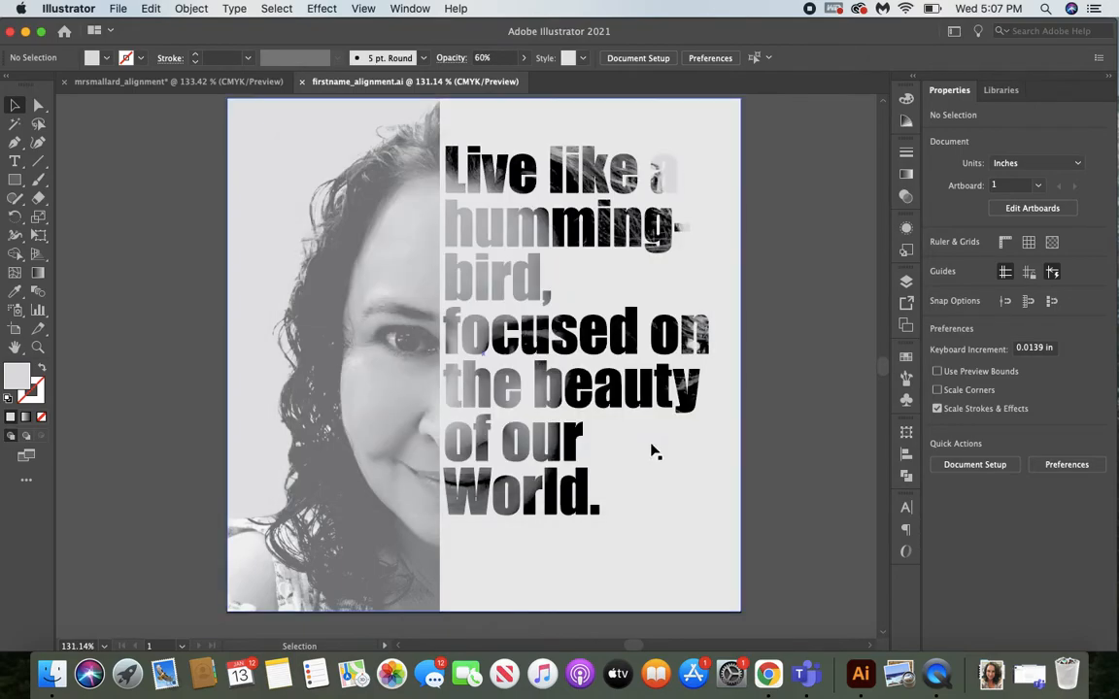
Switch to Microsoft Teams and open the Alignment Poster page under 3rd Quarter Example in the Class Notebook's Content Library.
{"action": "left_click", "coordinate": [806, 677]}
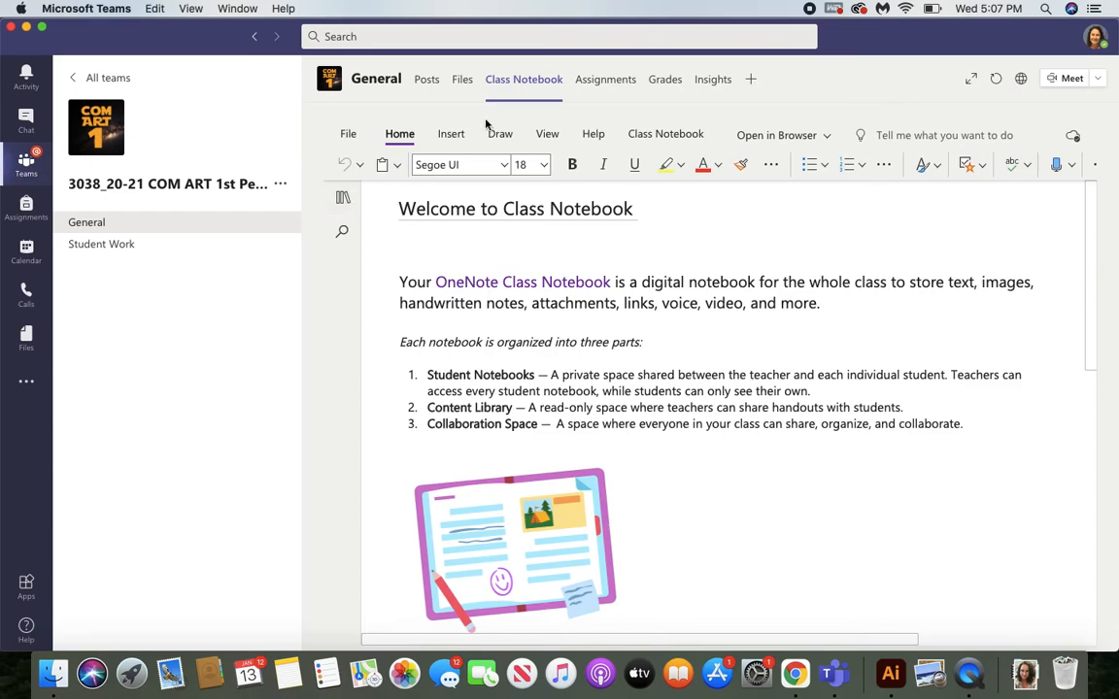
{"action": "left_click", "coordinate": [343, 198]}
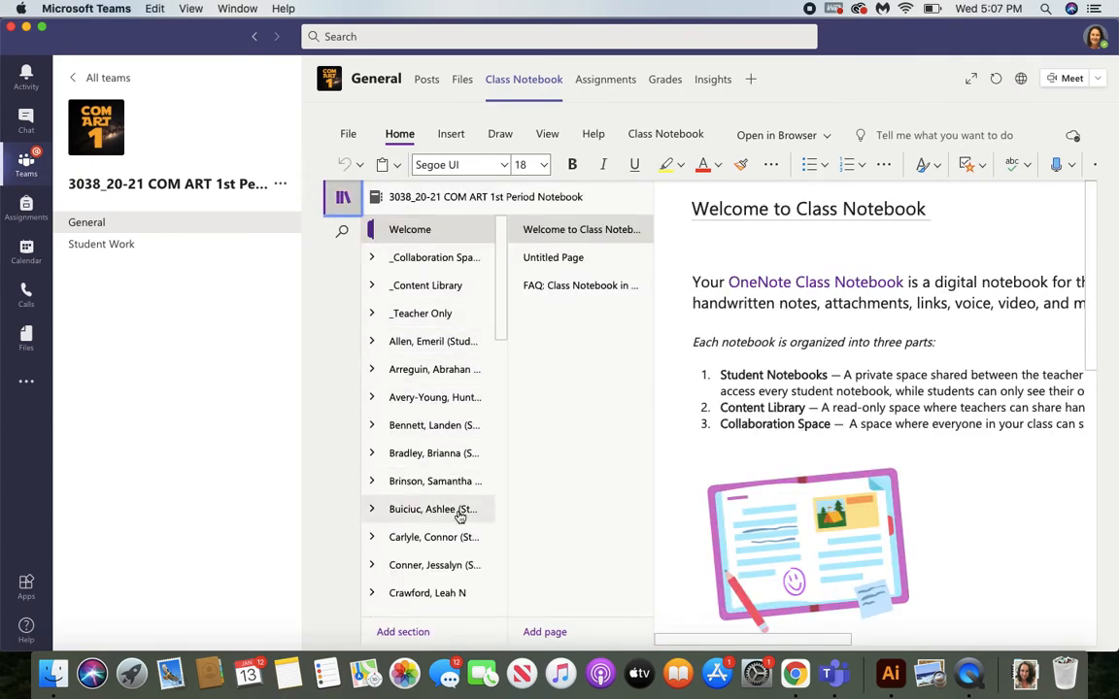
{"action": "left_click", "coordinate": [446, 286]}
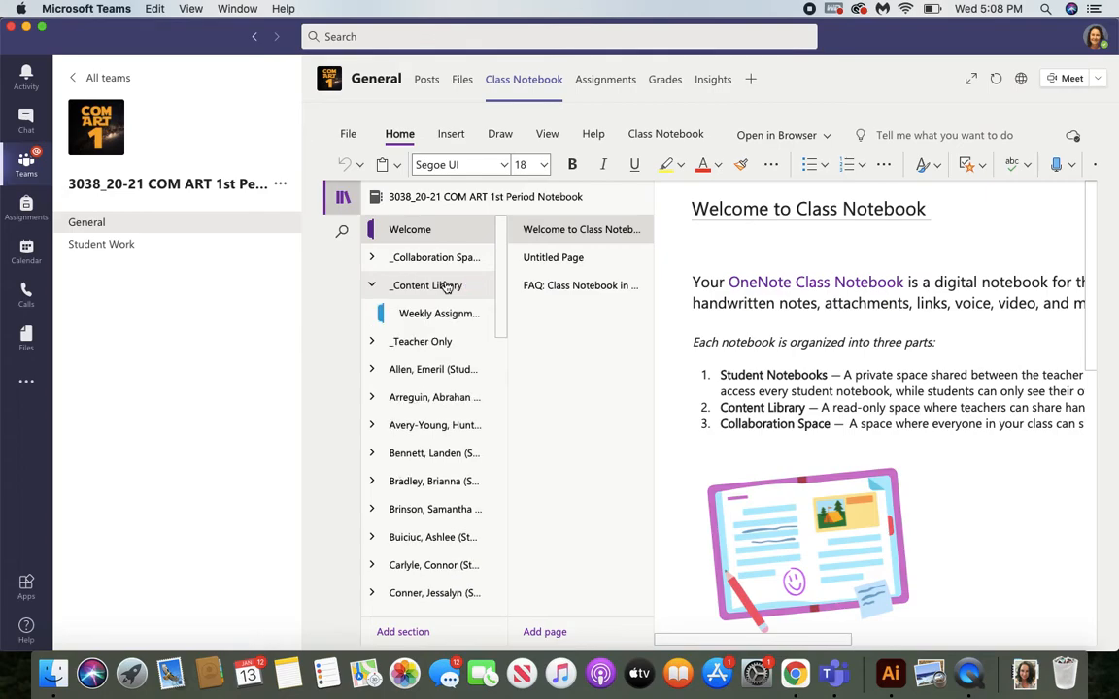
{"action": "left_click", "coordinate": [428, 400]}
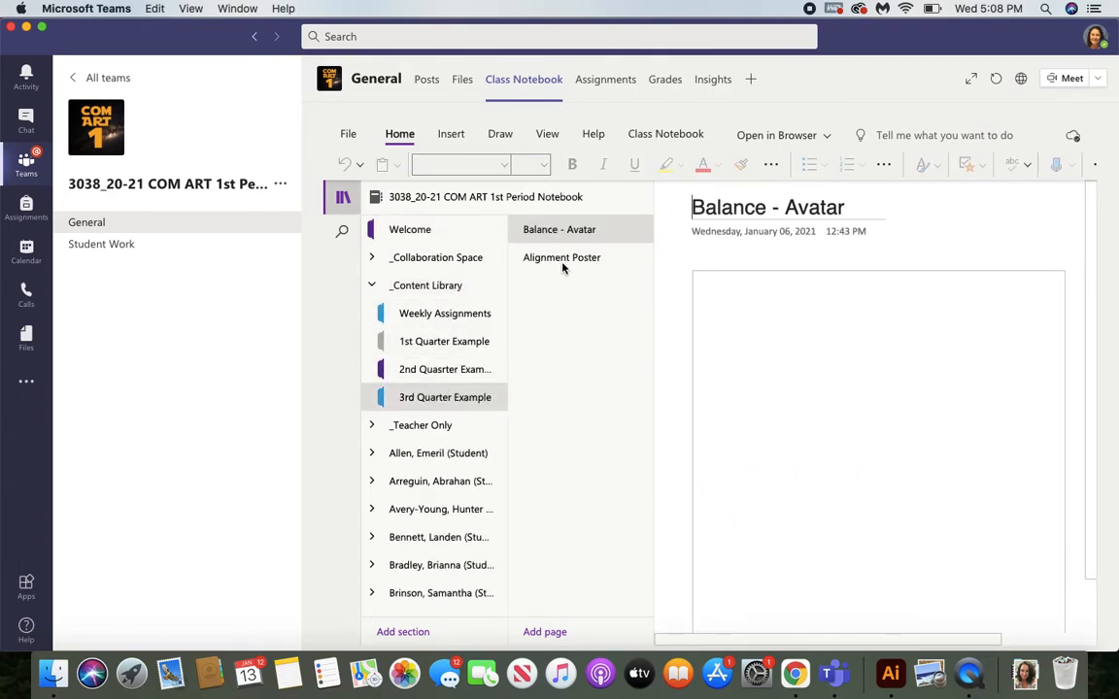
{"action": "left_click", "coordinate": [546, 262]}
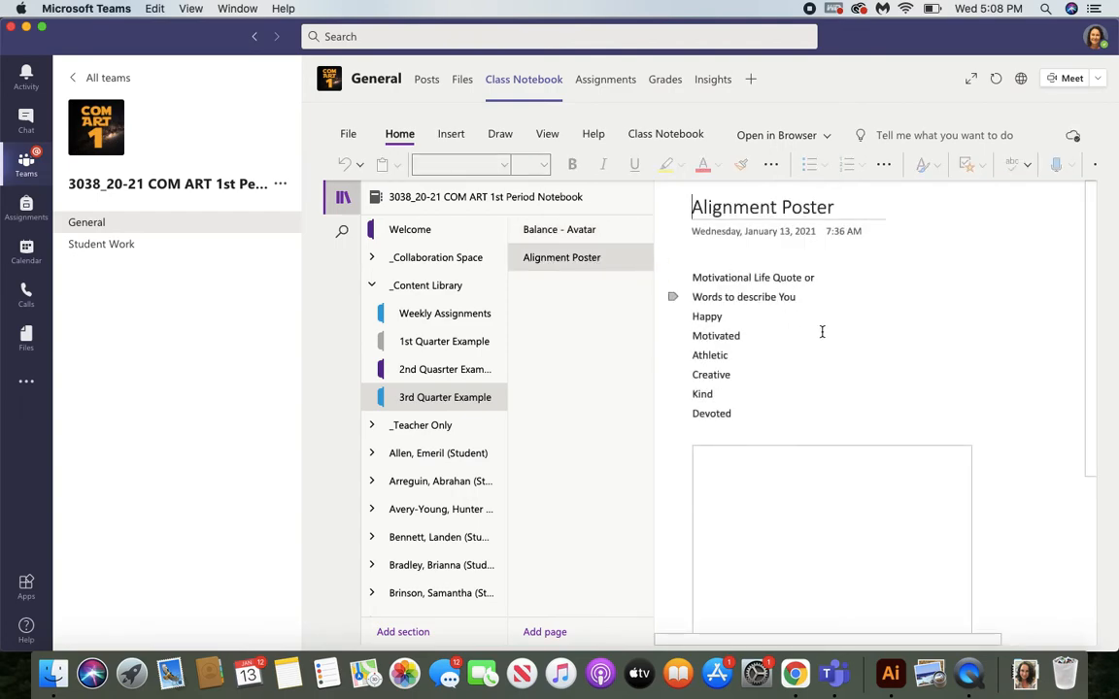
Place the text cursor in the empty space below the portrait photo on the notebook page.
{"action": "left_click", "coordinate": [824, 347]}
{"action": "scroll", "coordinate": [514, 340], "scroll_direction": "down", "scroll_amount": 5}
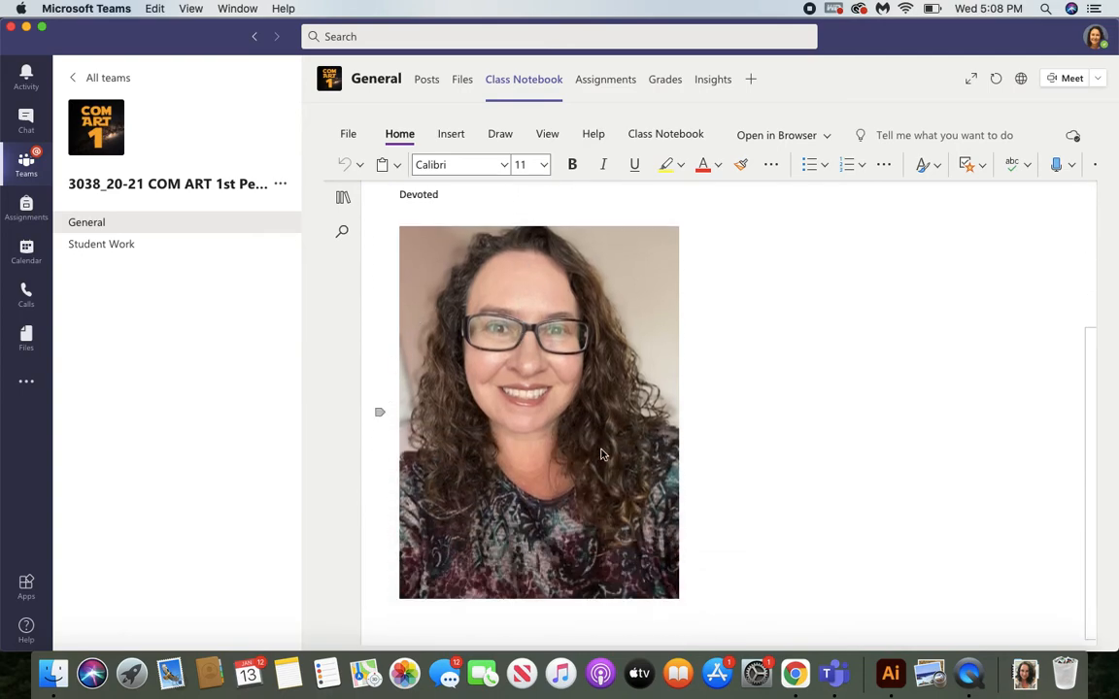
{"action": "left_click", "coordinate": [732, 487]}
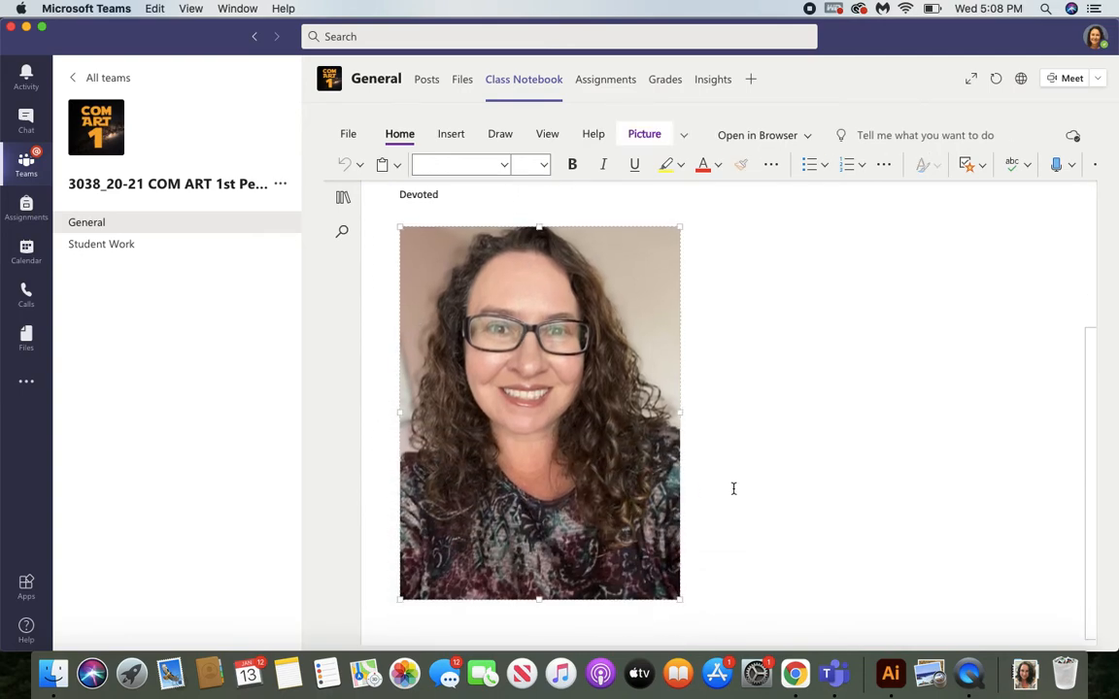
{"action": "scroll", "coordinate": [733, 488], "scroll_direction": "down", "scroll_amount": 2}
{"action": "left_click", "coordinate": [416, 606]}
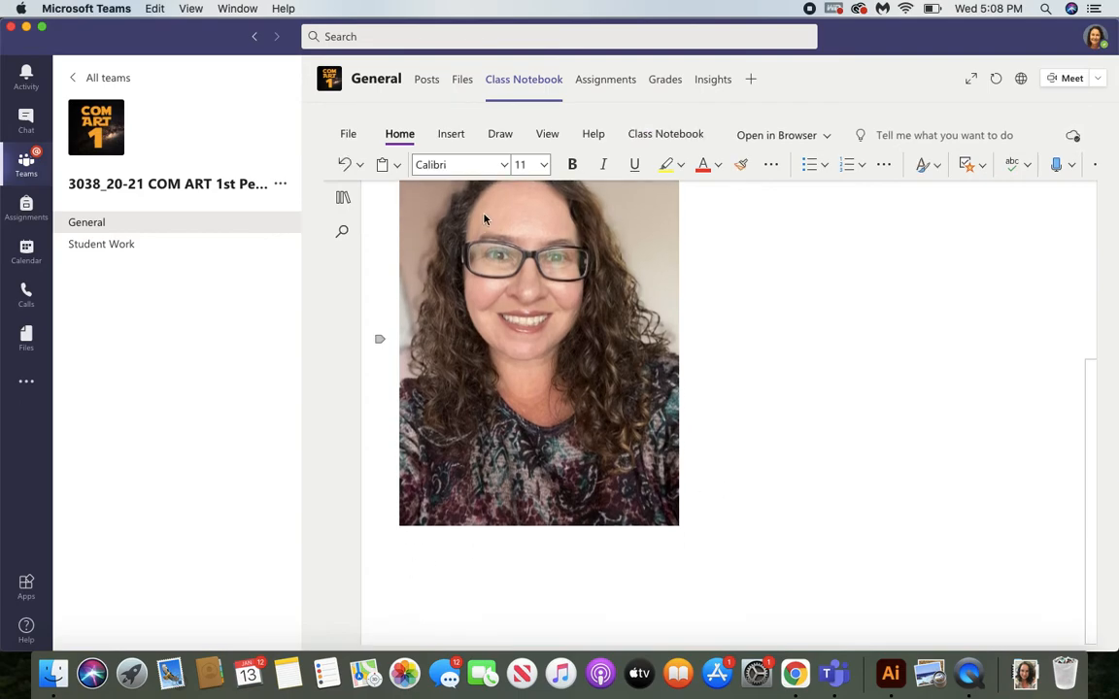
Start inserting a picture from file and browse to the Illustrator folder within ComArt Assignments, Alignment.
{"action": "left_click", "coordinate": [449, 141]}
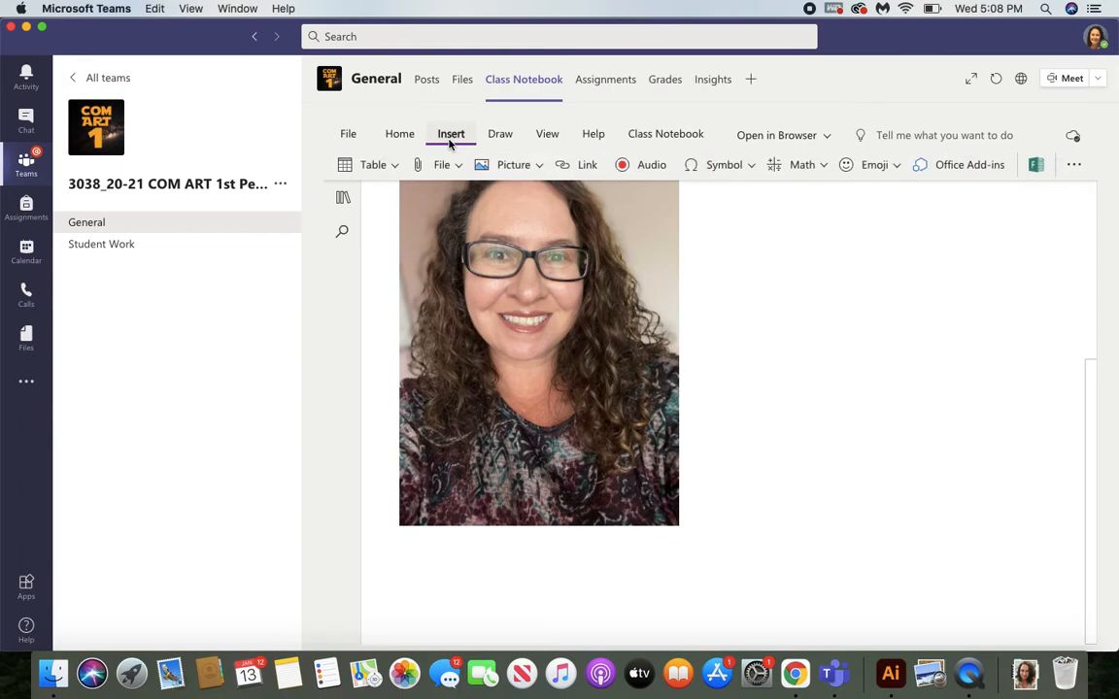
{"action": "left_click", "coordinate": [532, 165]}
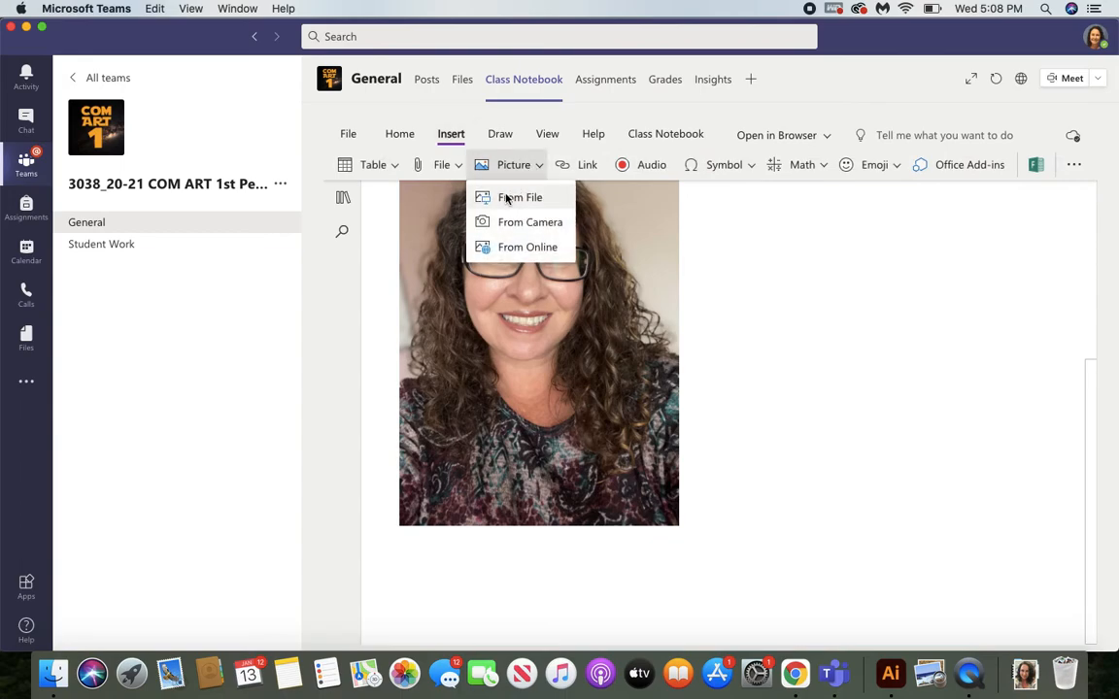
{"action": "left_click", "coordinate": [515, 197]}
{"action": "left_click", "coordinate": [640, 402]}
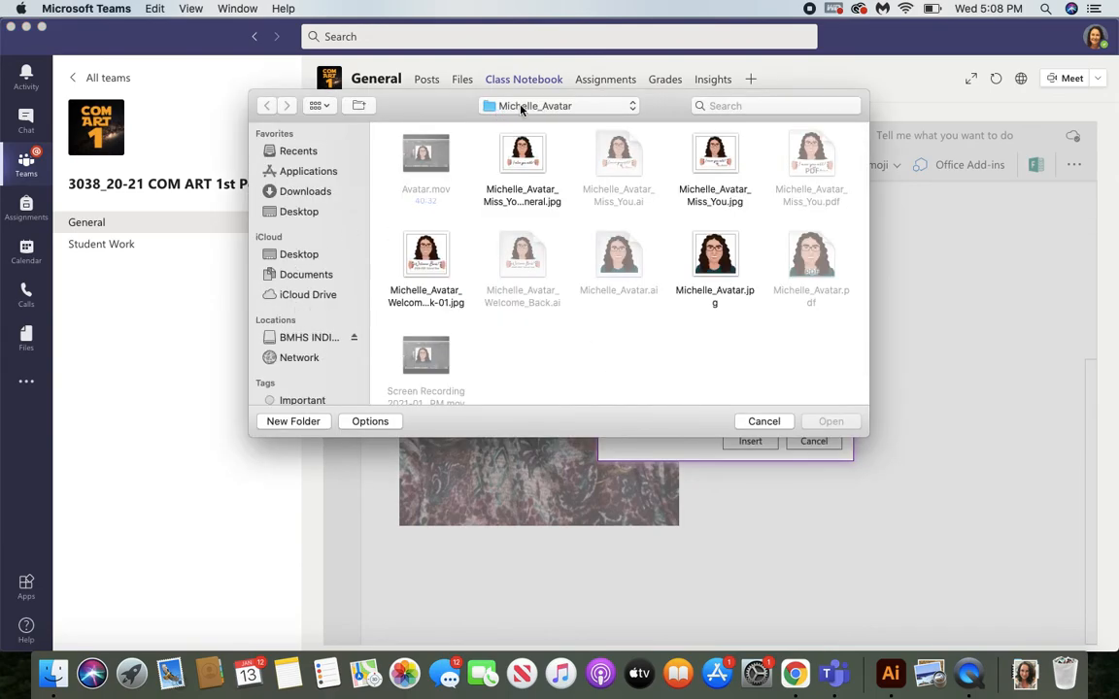
{"action": "left_click", "coordinate": [521, 107]}
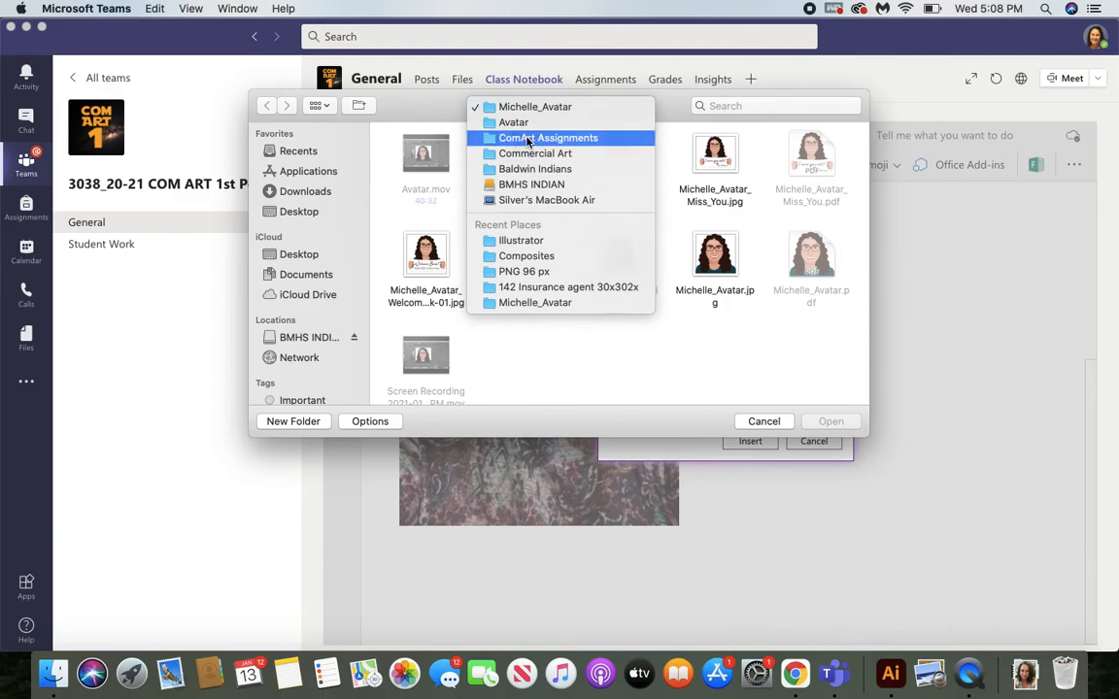
{"action": "left_click", "coordinate": [529, 139]}
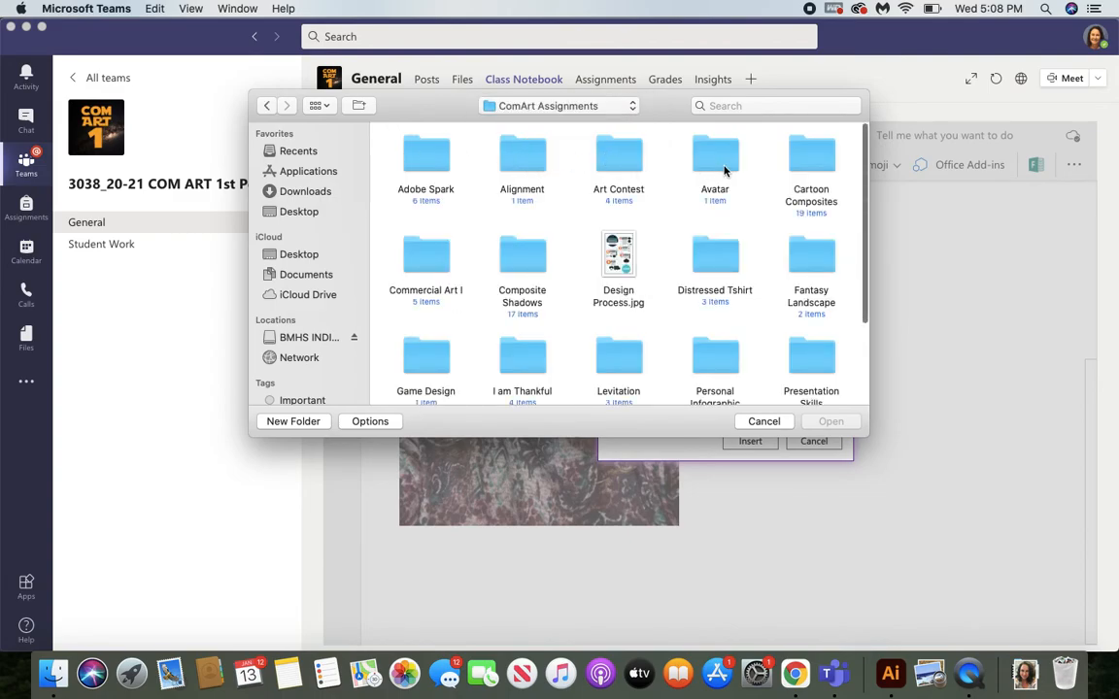
{"action": "scroll", "coordinate": [492, 321], "scroll_direction": "down", "scroll_amount": 3}
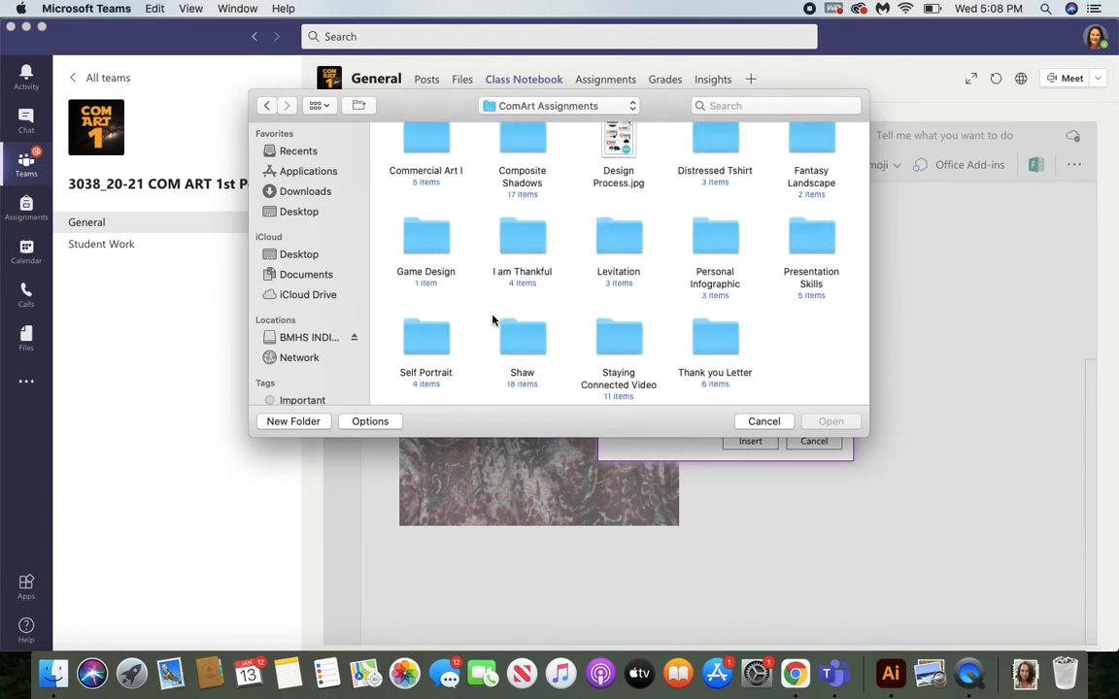
{"action": "scroll", "coordinate": [492, 320], "scroll_direction": "up", "scroll_amount": 3}
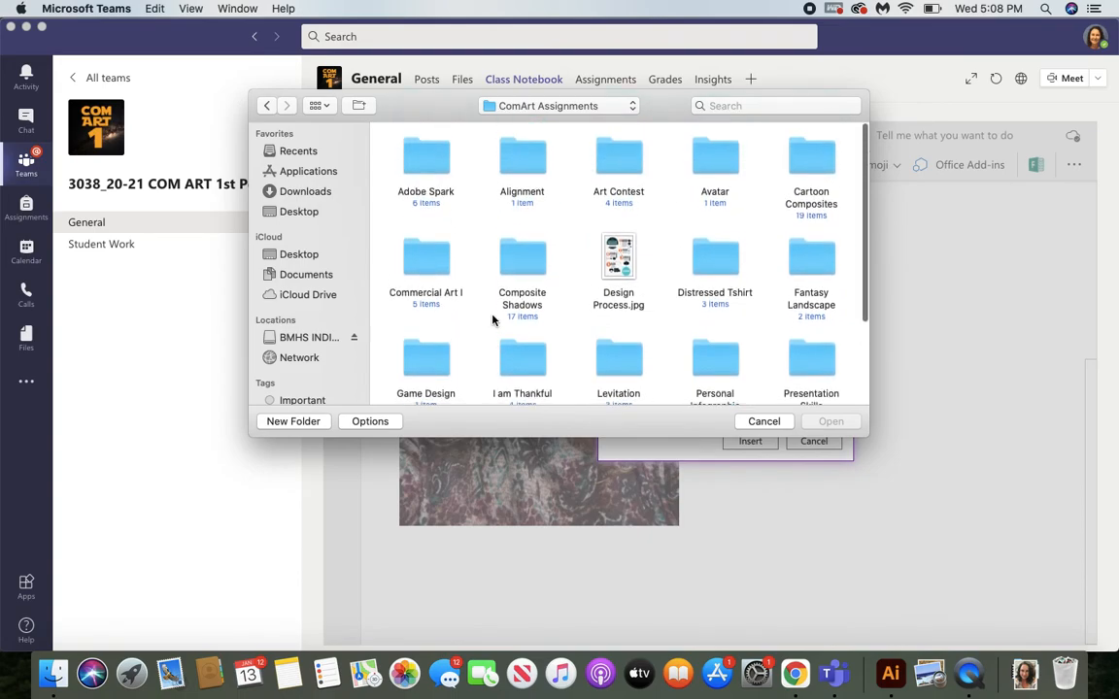
{"action": "double_click", "coordinate": [521, 158]}
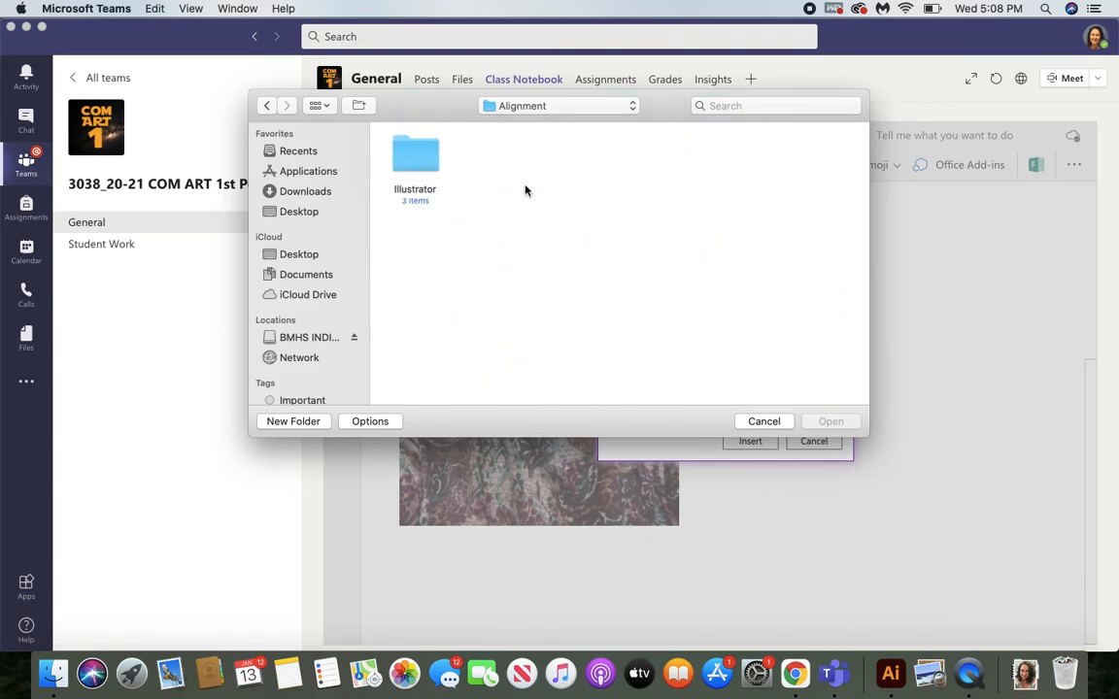
{"action": "double_click", "coordinate": [414, 150]}
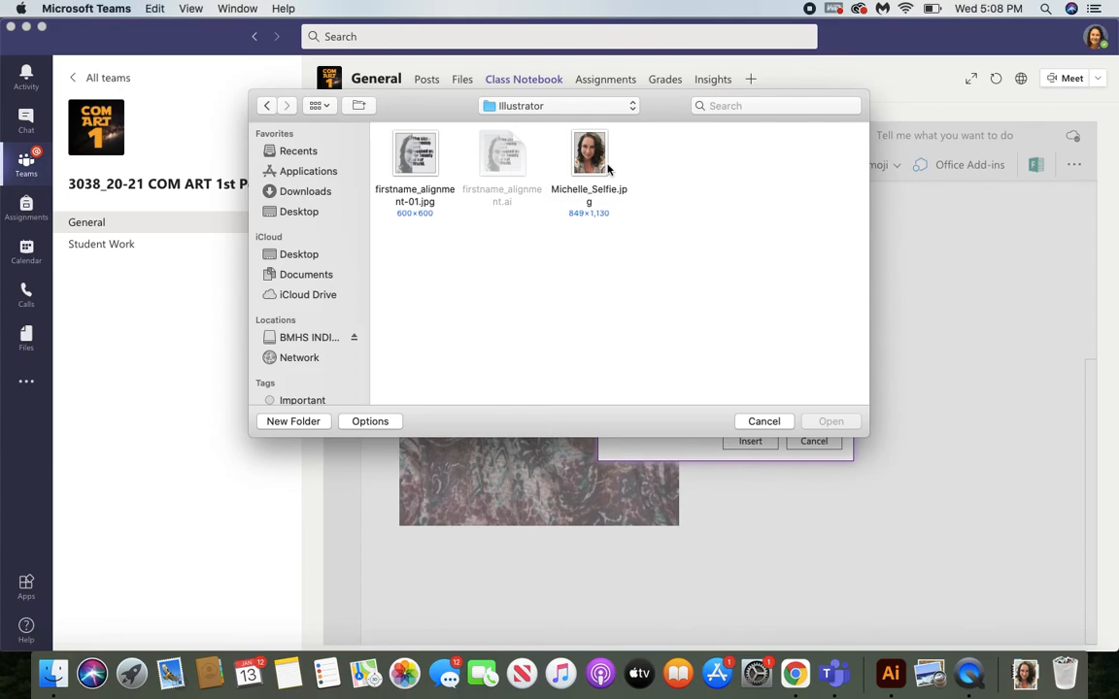
Insert firstname_alignment-01.jpg below the portrait photo and place the text cursor beneath the inserted poster.
{"action": "left_click", "coordinate": [403, 155]}
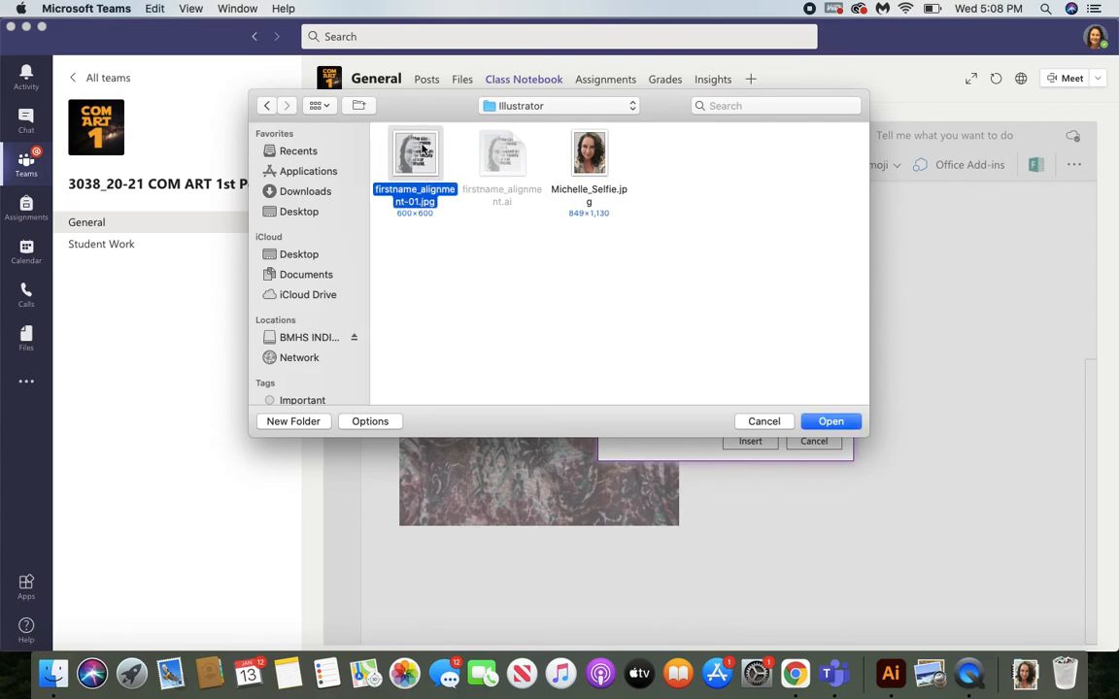
{"action": "left_click", "coordinate": [845, 422]}
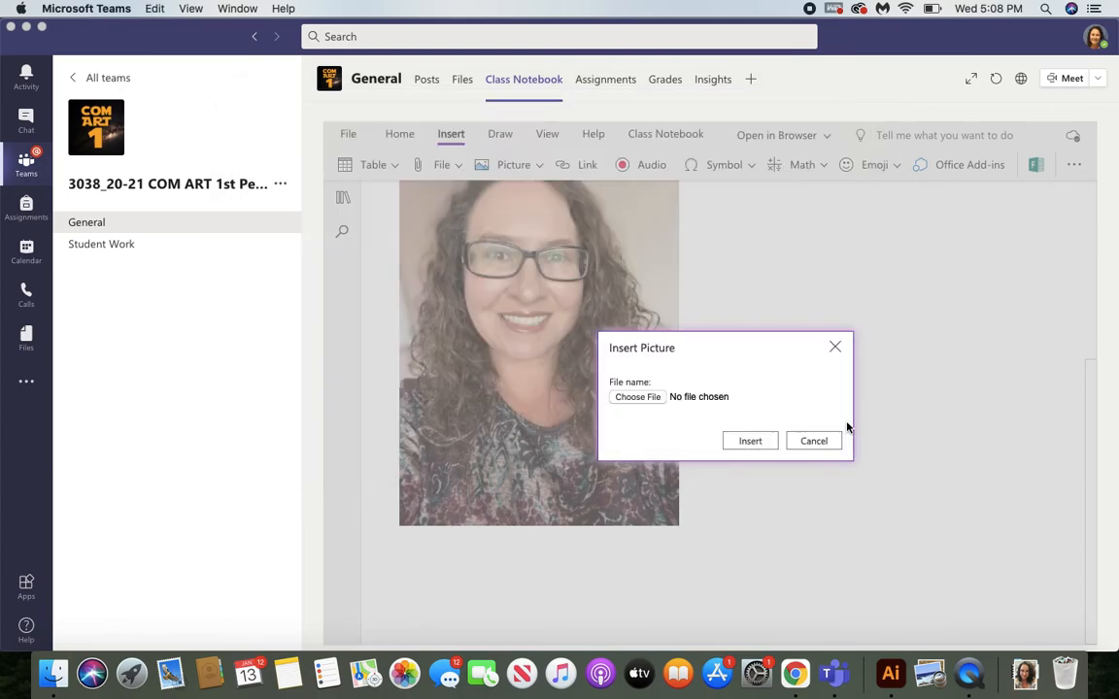
{"action": "left_click", "coordinate": [751, 442]}
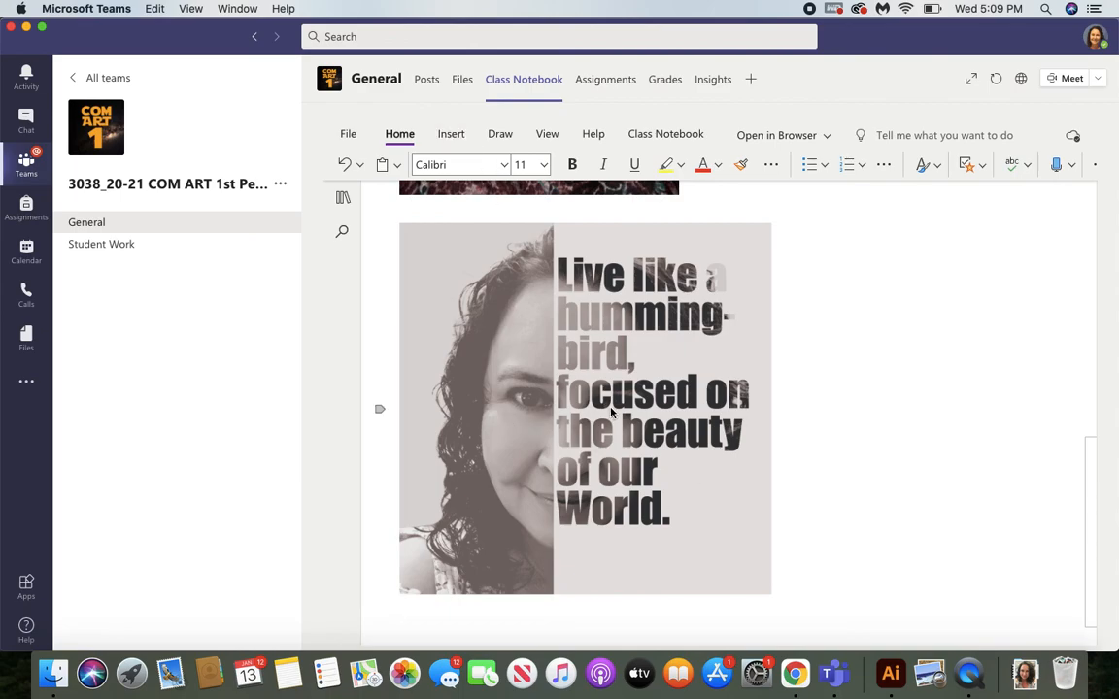
{"action": "scroll", "coordinate": [665, 486], "scroll_direction": "down", "scroll_amount": 2}
{"action": "left_click", "coordinate": [689, 579]}
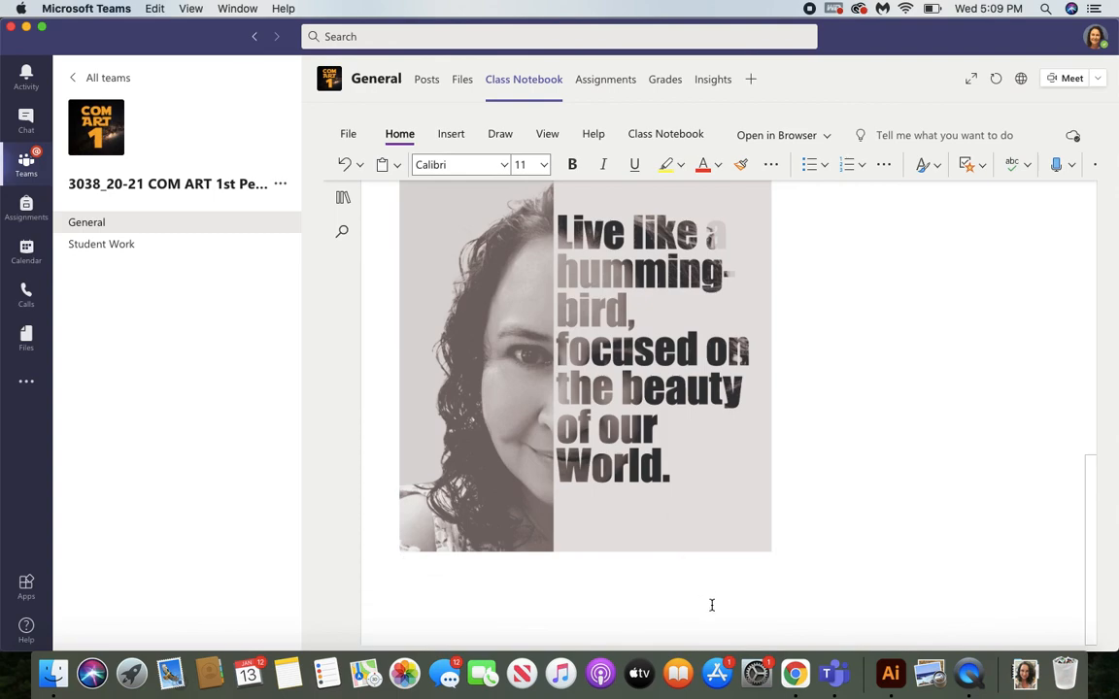